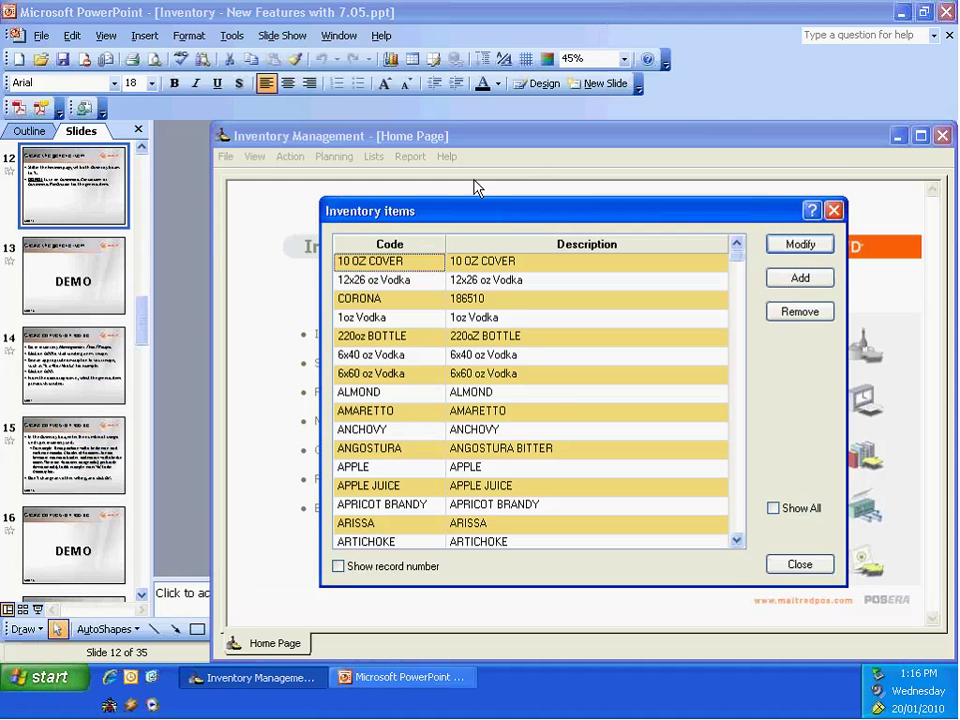
Step: Add a new generic item with code '1oz vodka' and description '1oz Vodka'
left_click(380, 283)
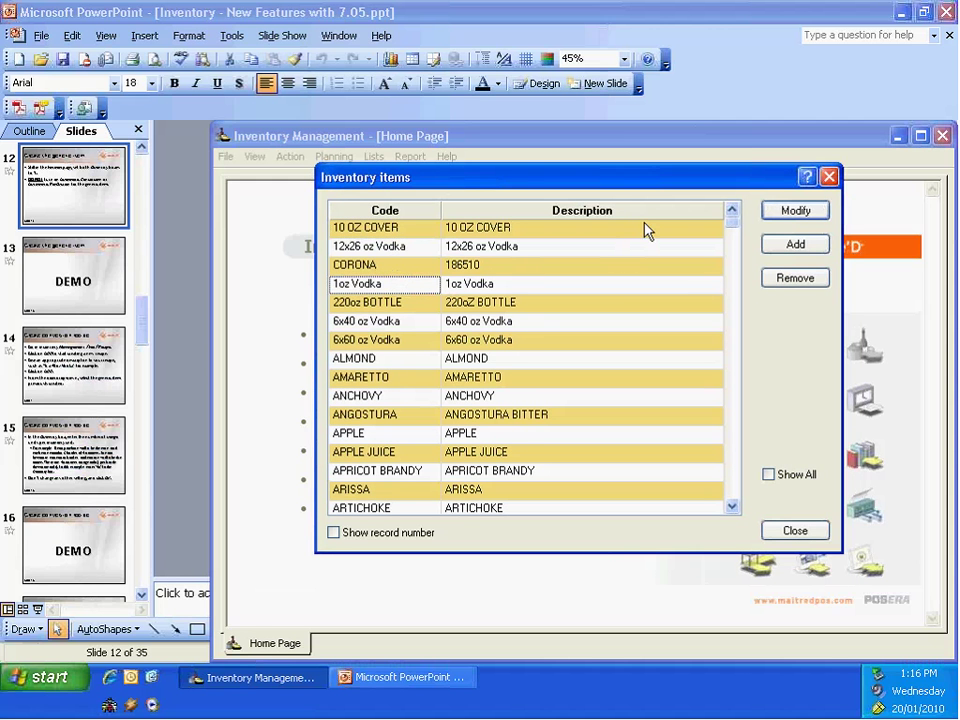
left_click(795, 244)
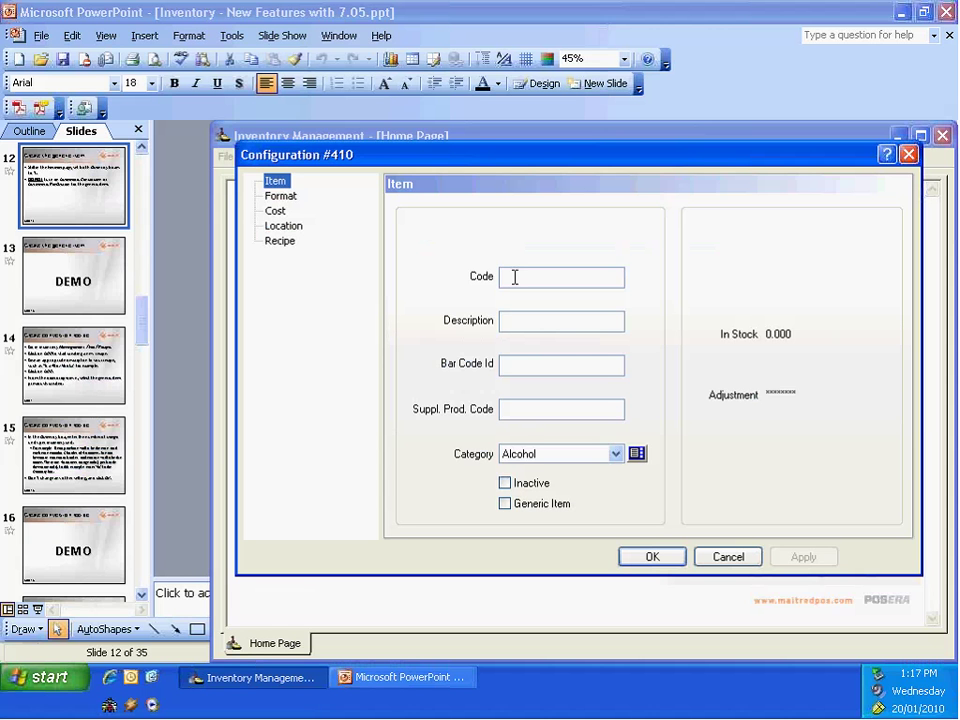
left_click(514, 277)
type("1oz v")
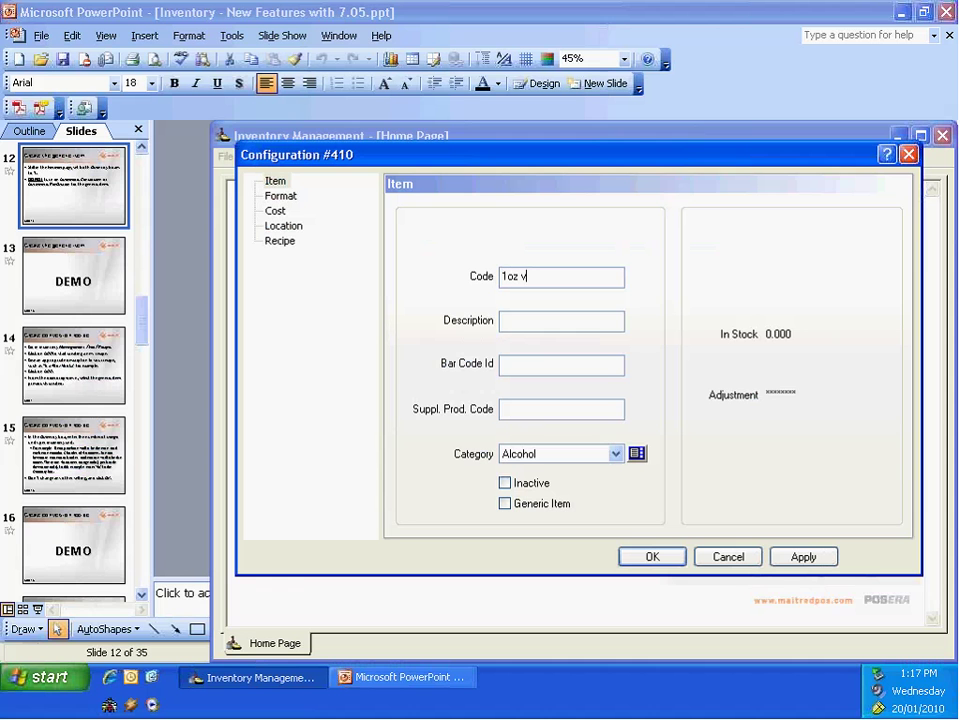
type("od")
type("ka")
type("1oz")
type(" Vod")
type("ka")
left_click(505, 504)
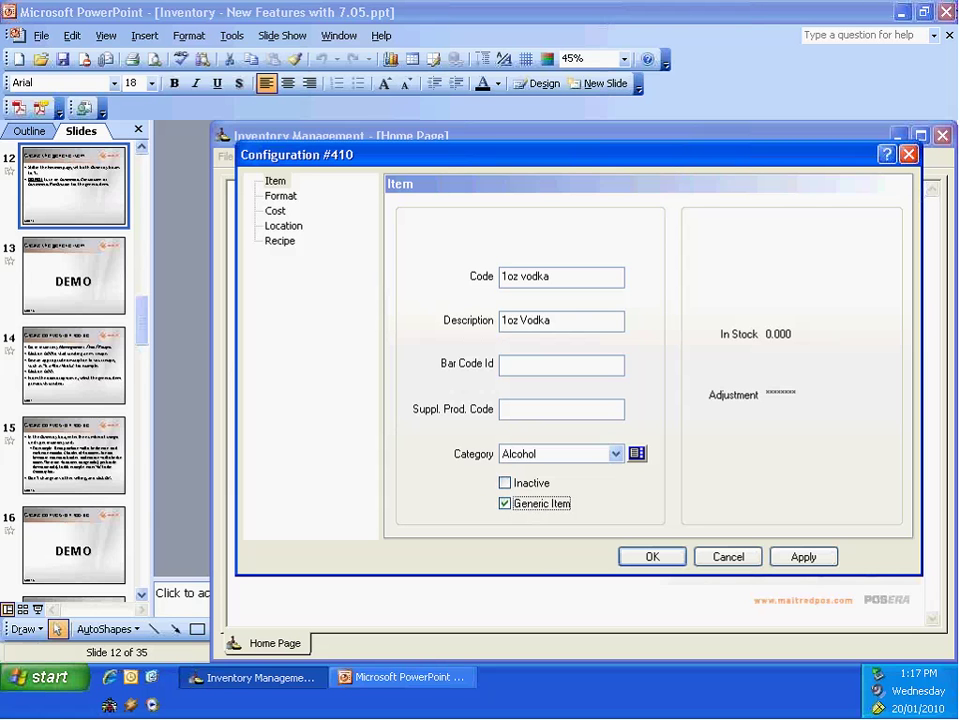
Step: On the Format page, choose Case, 26oz bottle and Ounce as the purchase, inventory and usage units
left_click(281, 197)
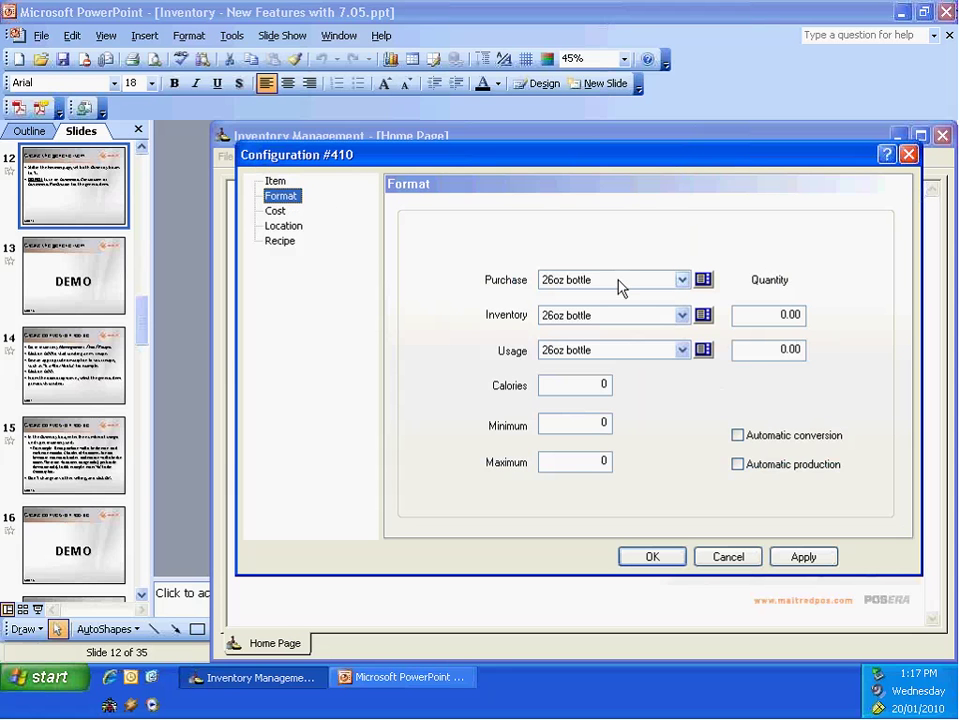
left_click(684, 280)
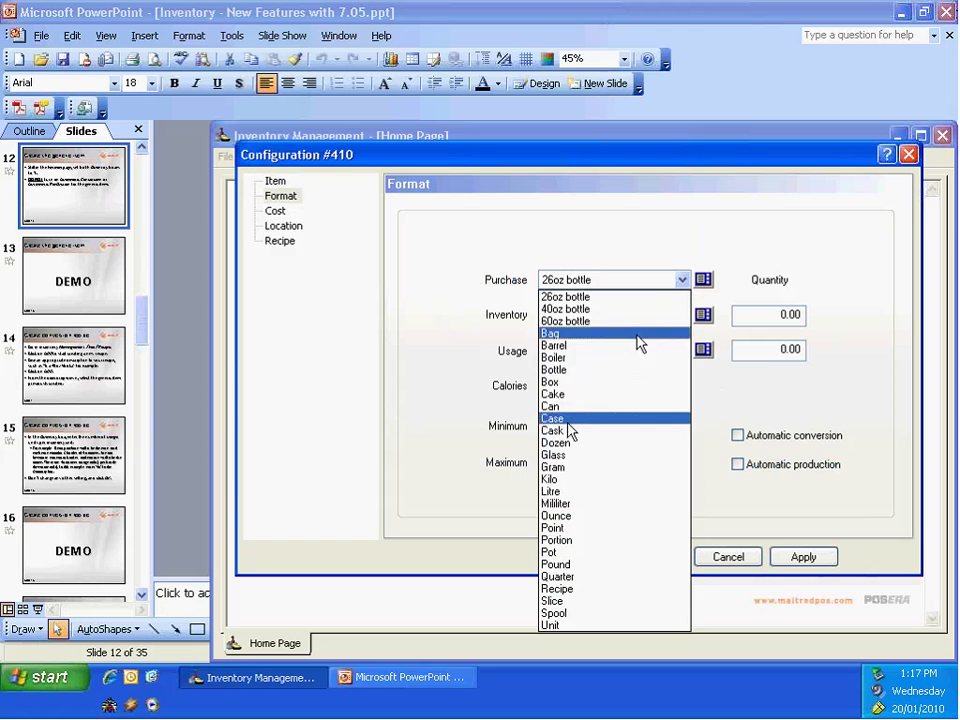
left_click(575, 424)
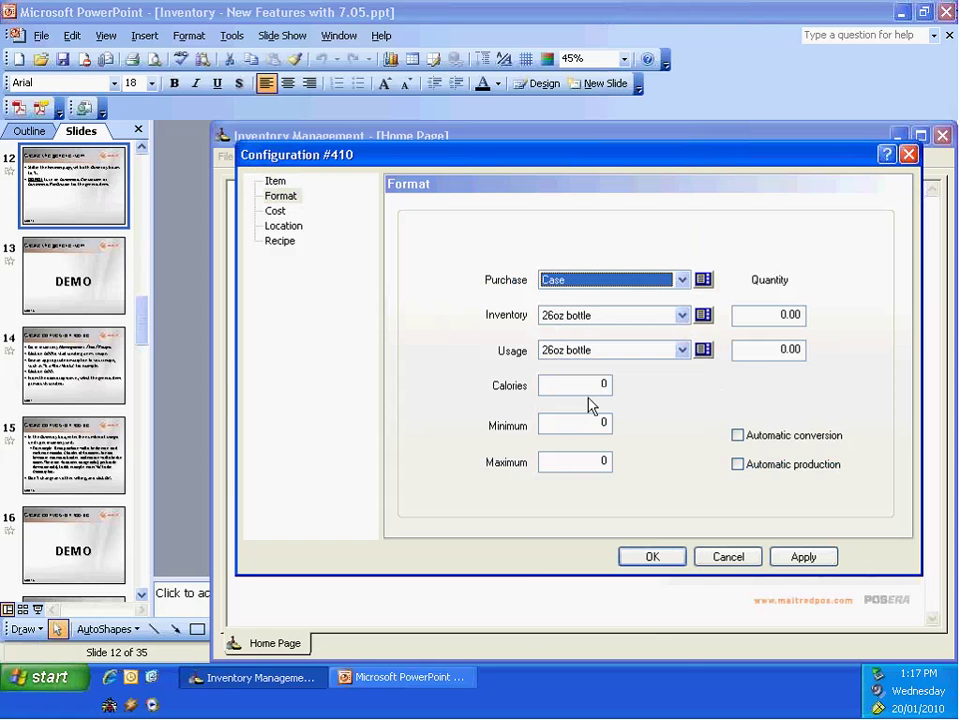
left_click(683, 316)
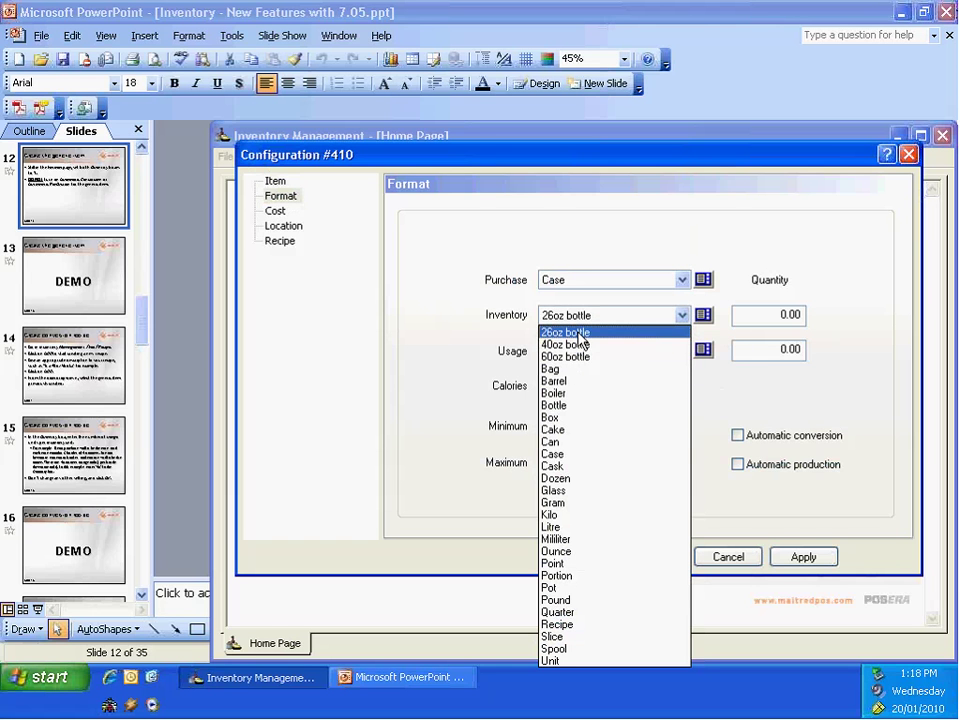
left_click(580, 334)
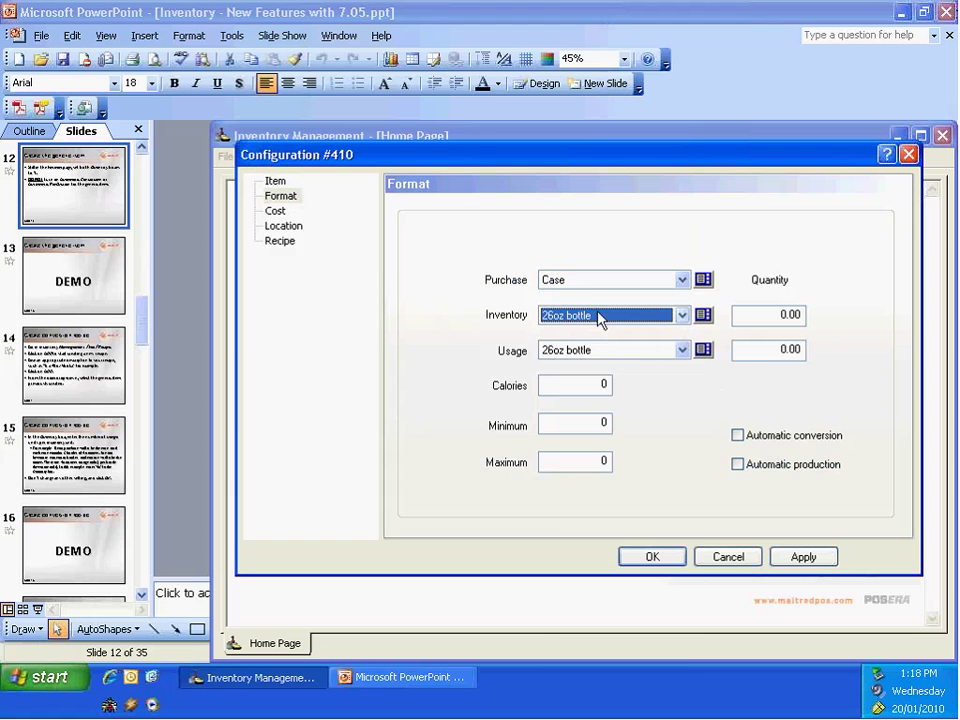
left_click(681, 351)
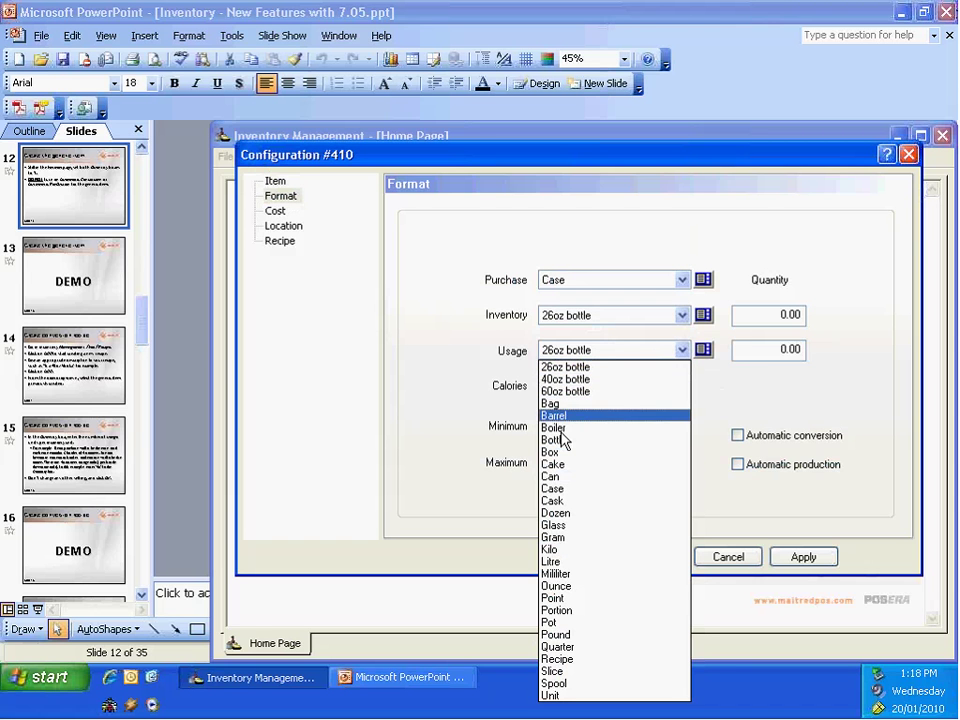
left_click(575, 586)
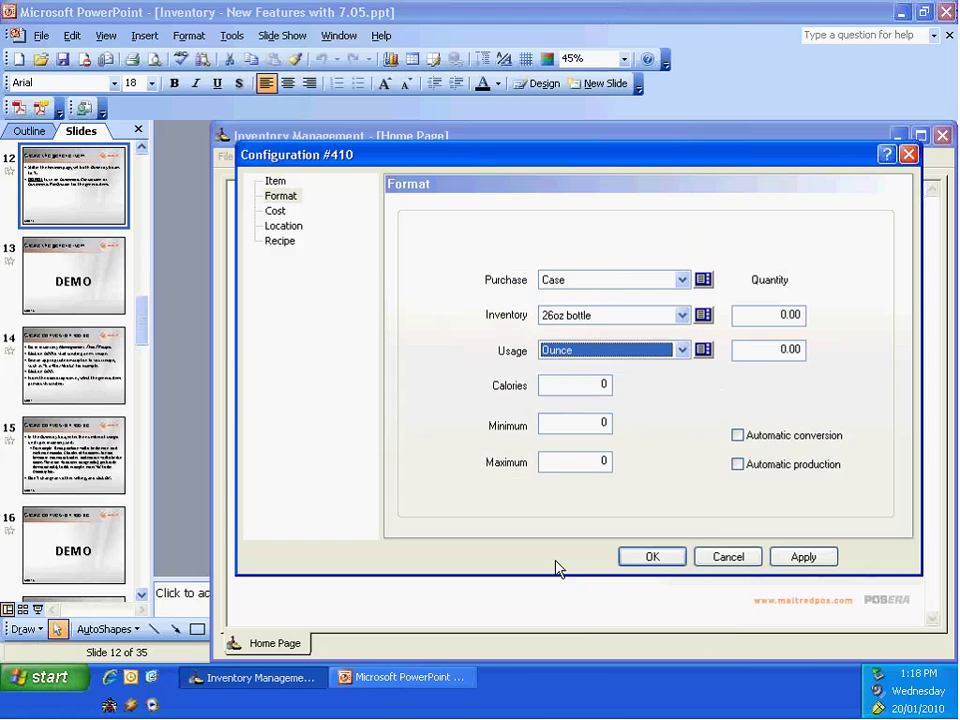
Step: Set 12 bottles per case and 26 ounces per bottle
left_click(765, 314)
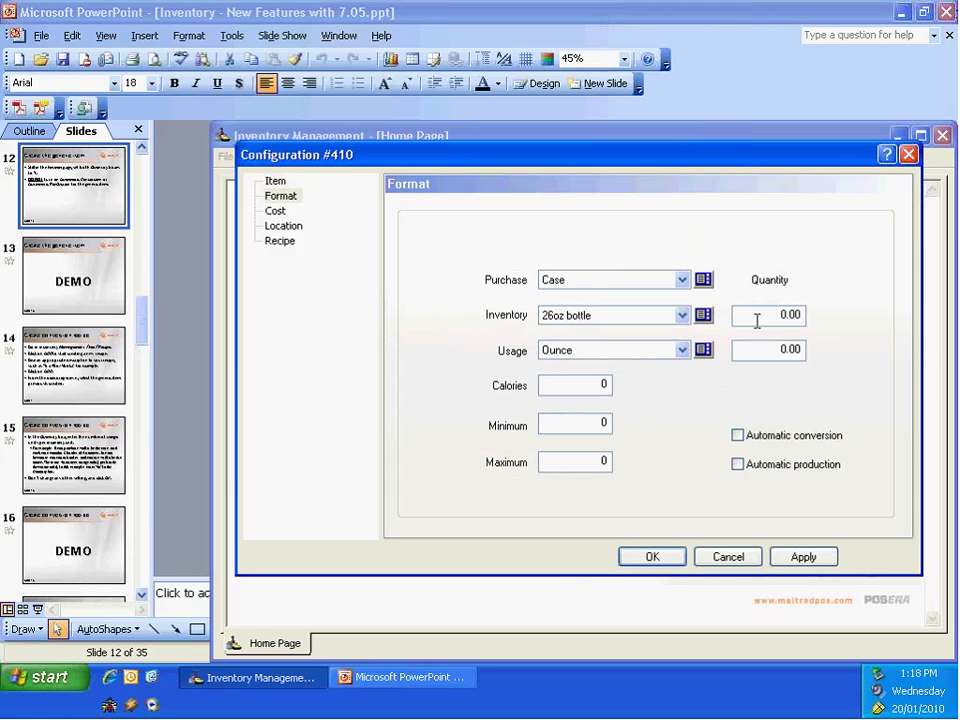
left_click_drag(757, 320, 816, 315)
type("12")
double_click(769, 348)
type("26")
Step: Review the Cost, Location and Recipe pages, then apply the 1oz vodka item's settings
left_click(274, 212)
left_click(288, 227)
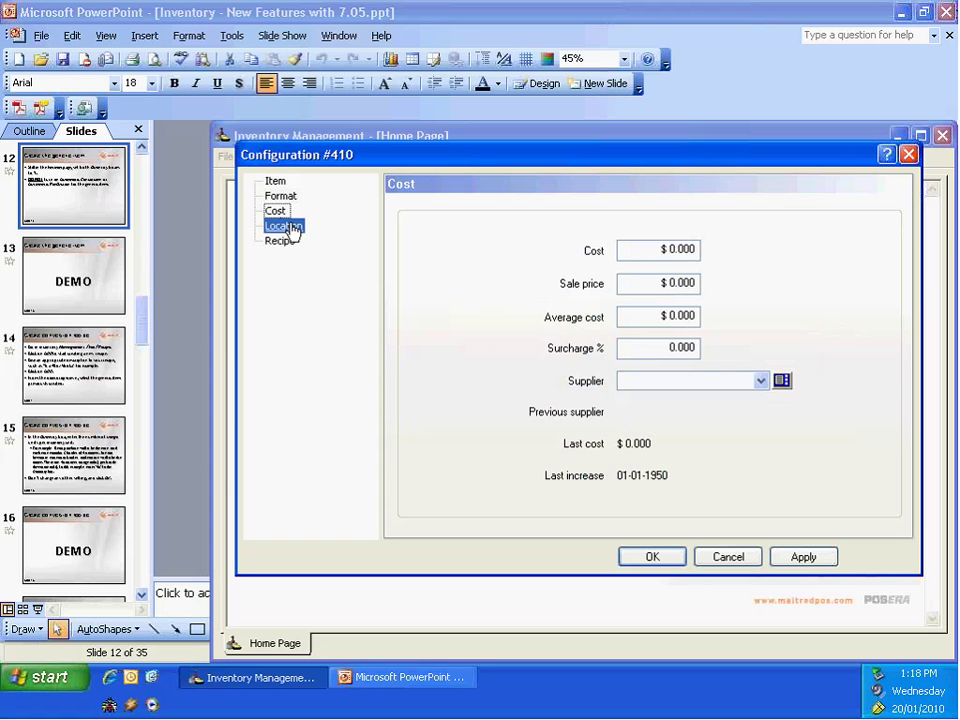
left_click(285, 242)
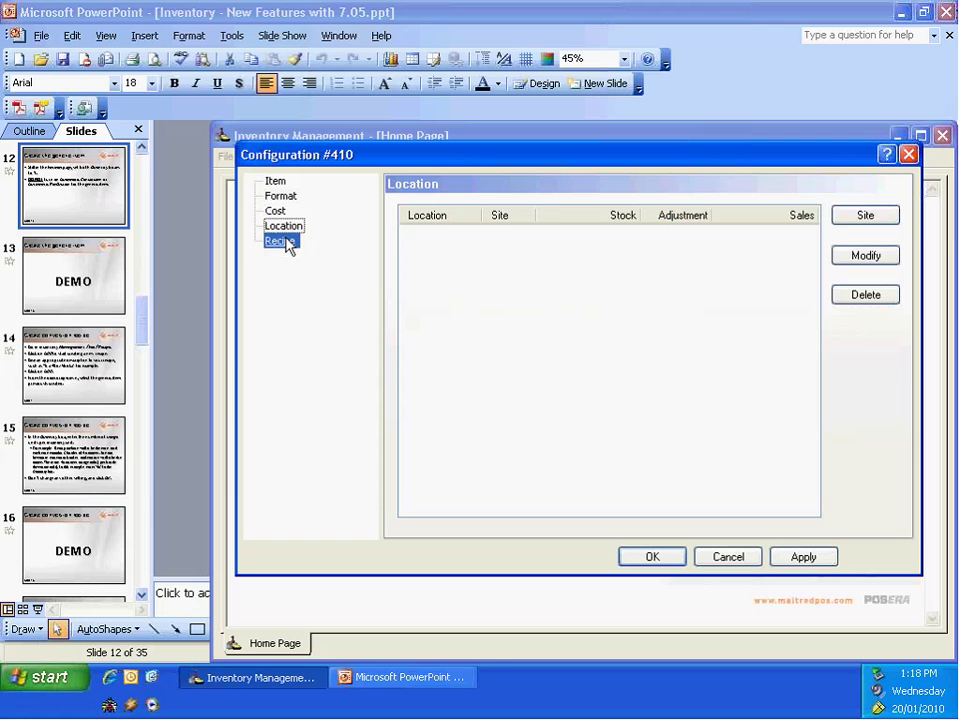
left_click(286, 229)
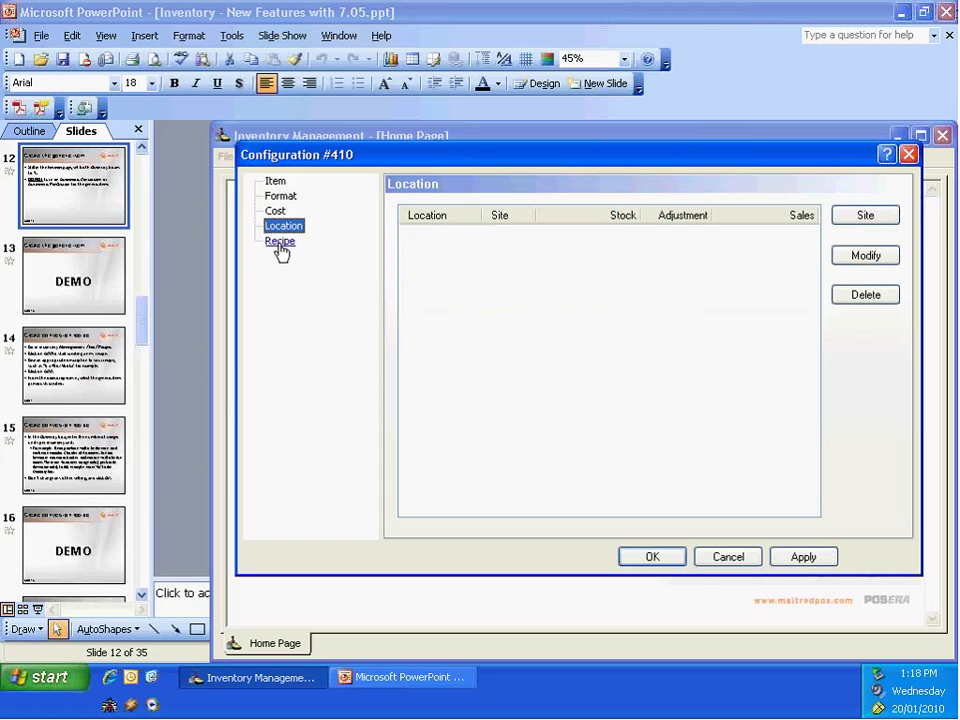
left_click(282, 244)
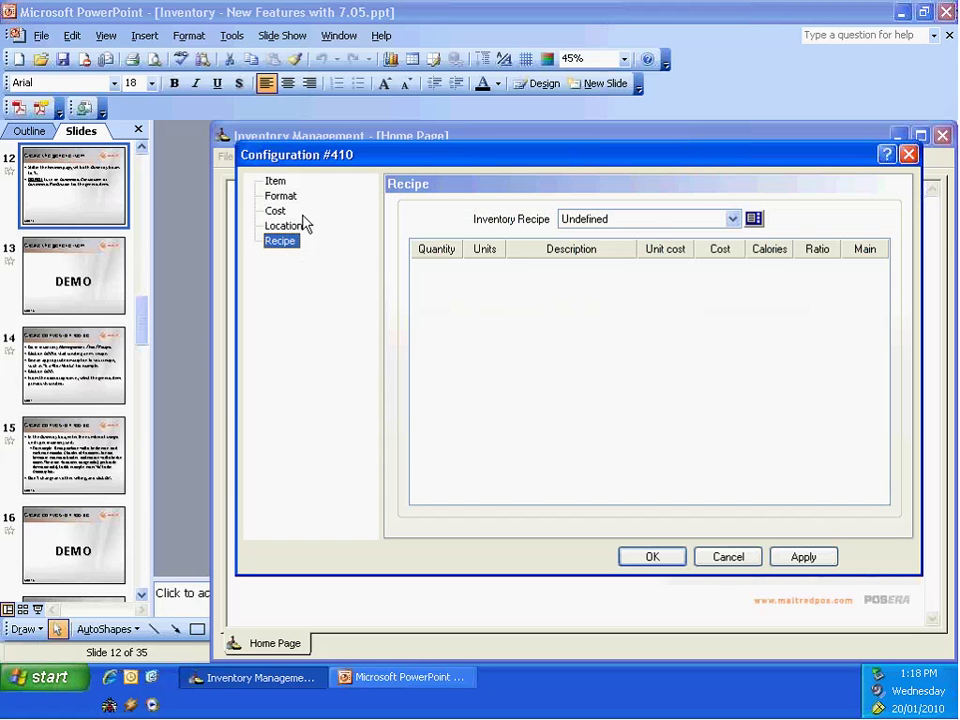
left_click(278, 213)
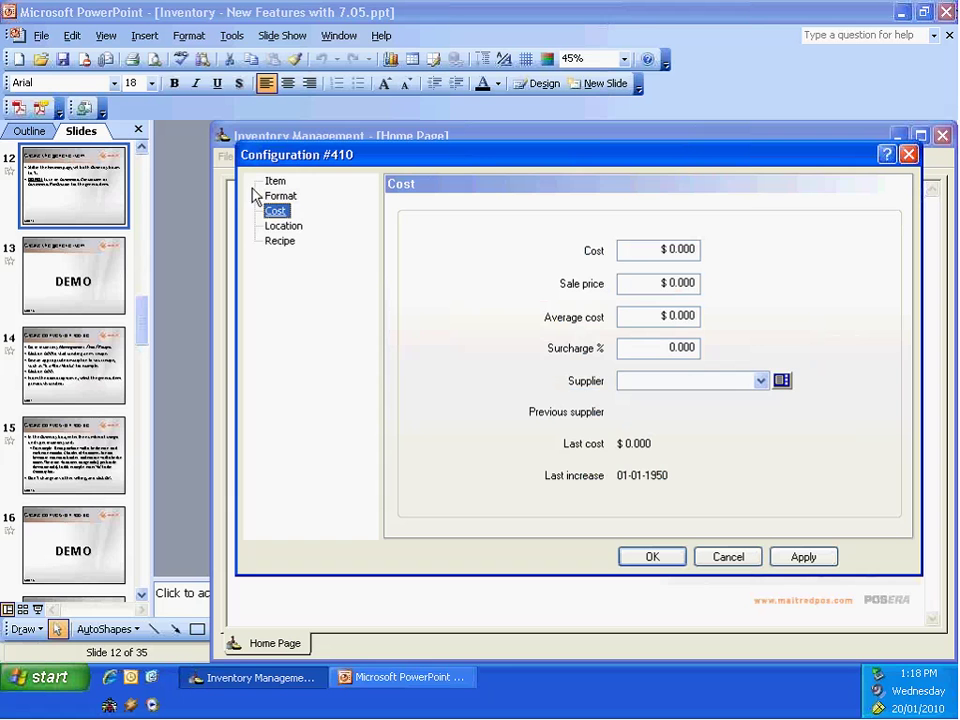
left_click(270, 197)
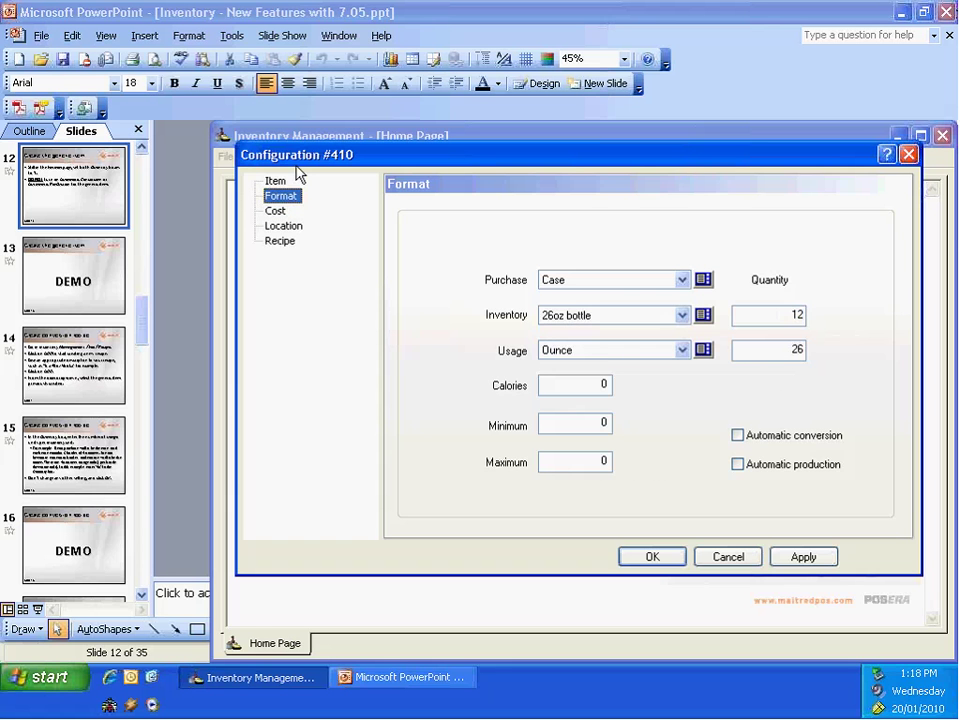
left_click(773, 560)
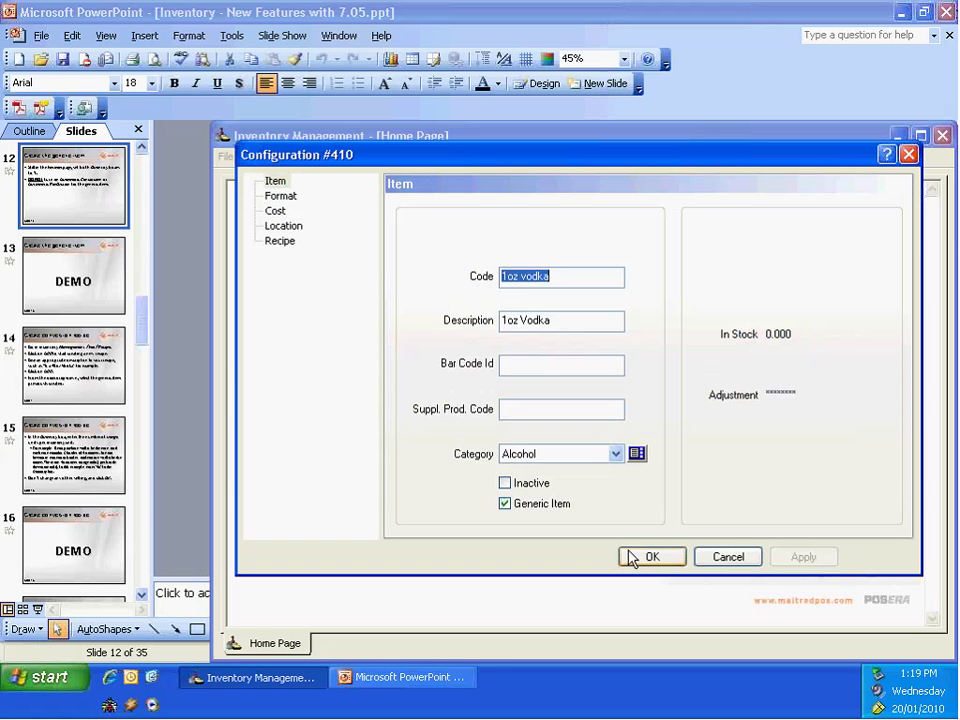
Step: Save the item, dismiss the 'Code already used' warning, and delete the 1oz Vodka record
left_click(643, 558)
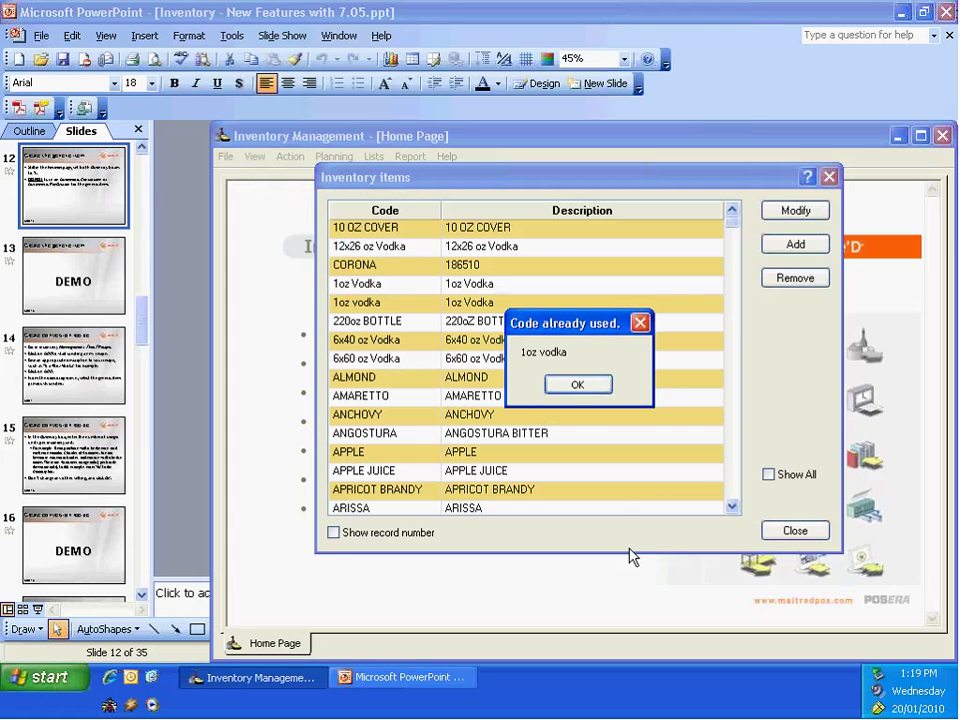
left_click(583, 385)
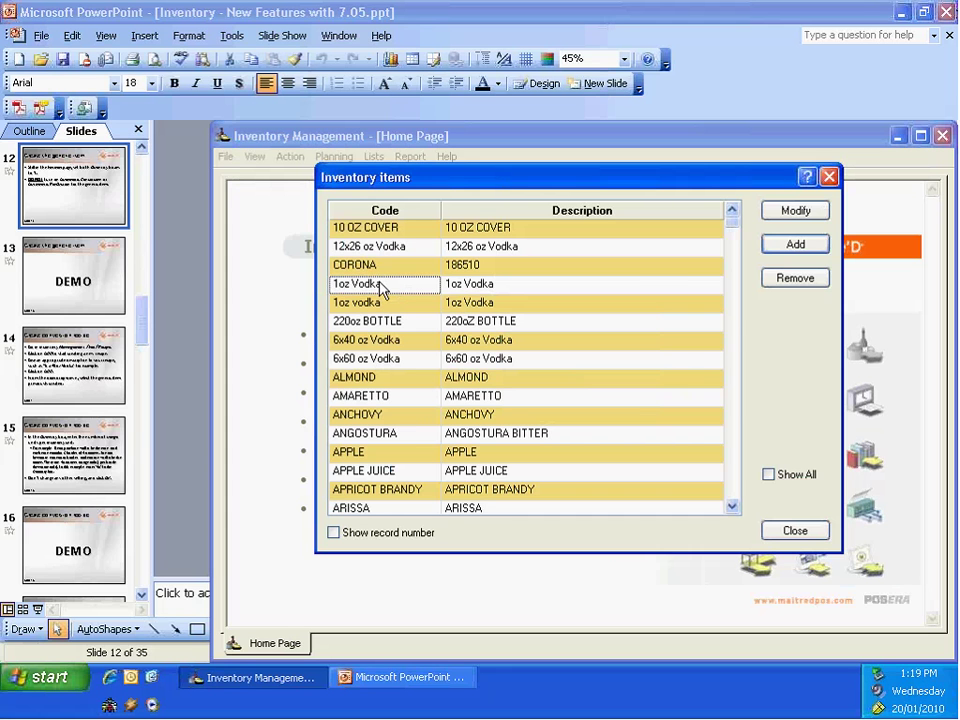
left_click(788, 279)
left_click(548, 398)
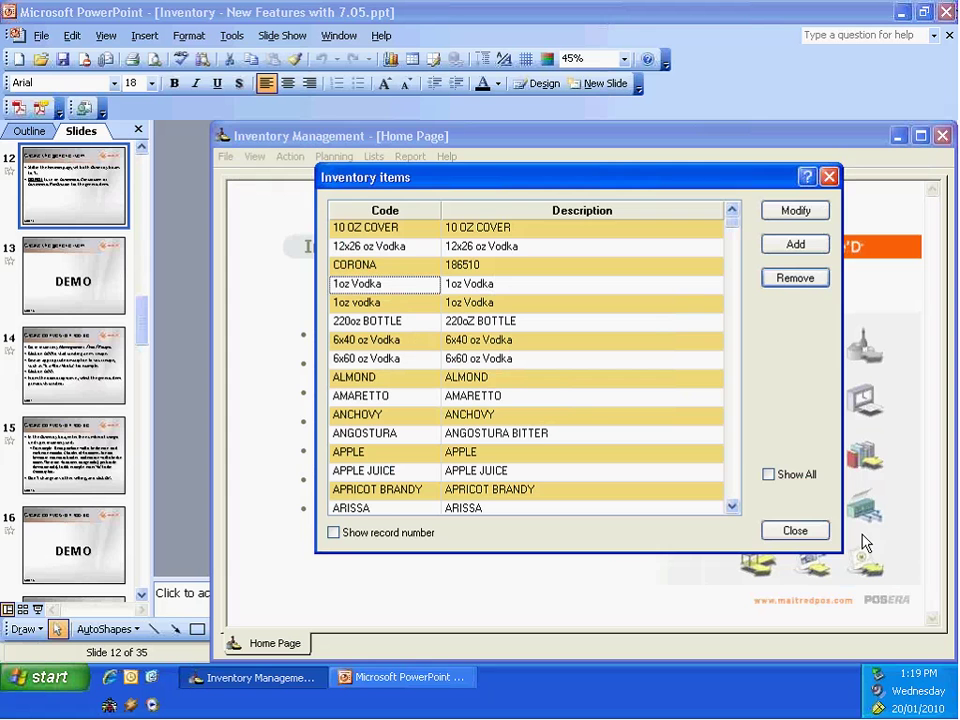
Step: Close the deletion report and reopen the Inventory items list on the 1oz Vodka entry
left_click(797, 530)
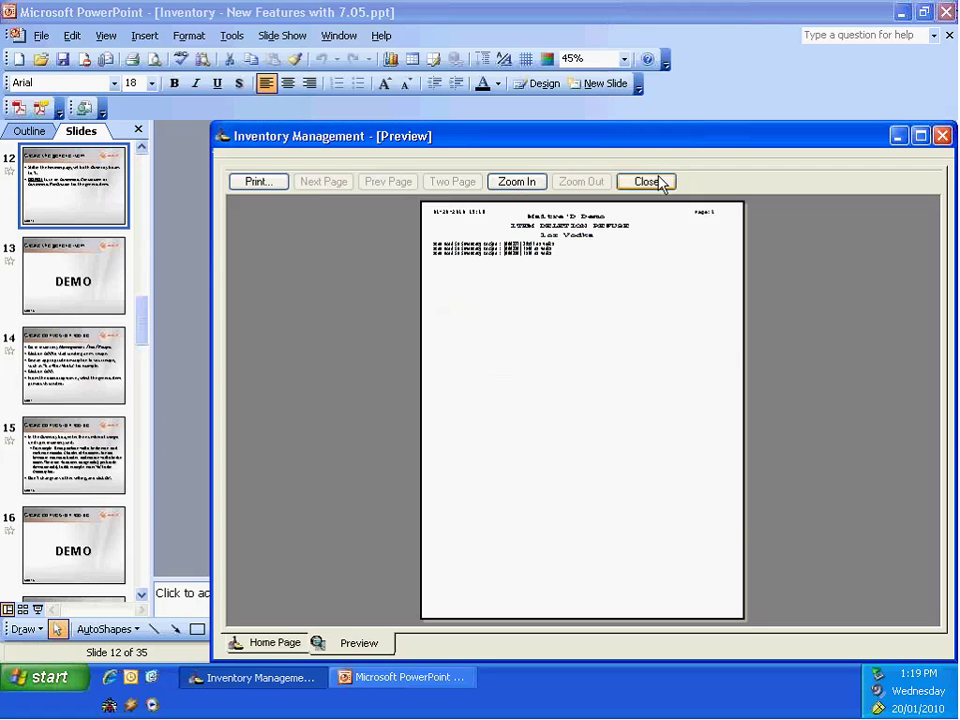
left_click(660, 183)
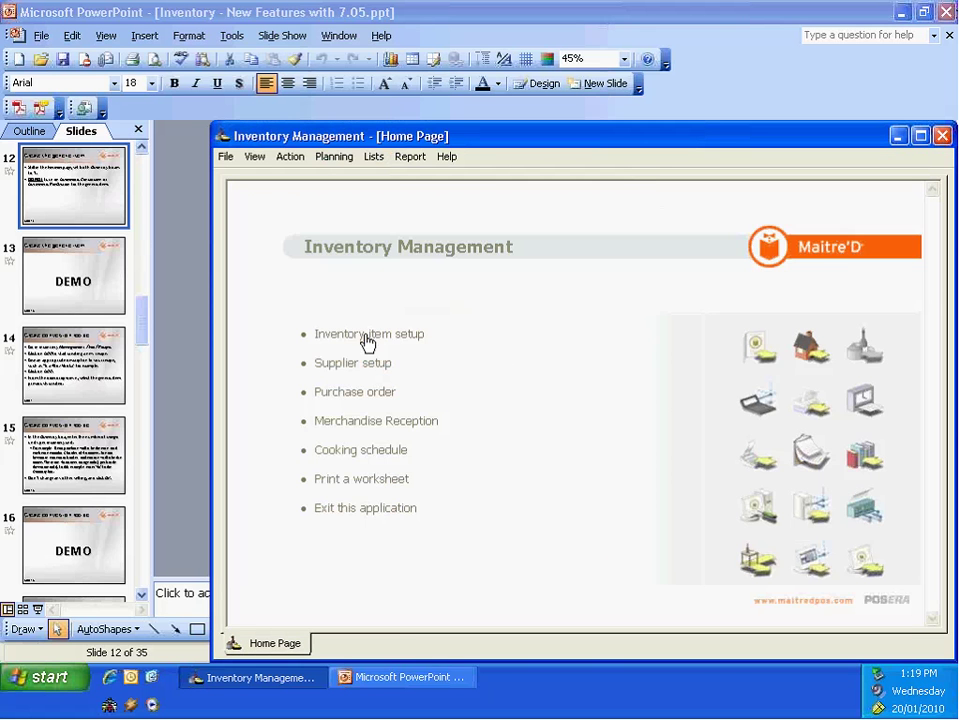
left_click(366, 342)
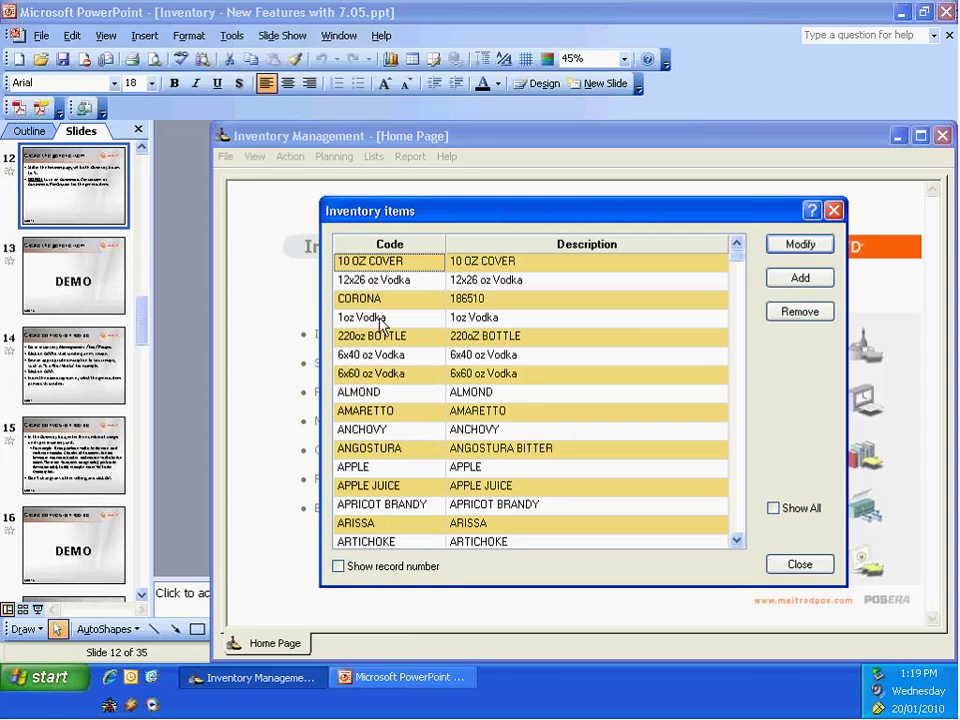
left_click(375, 320)
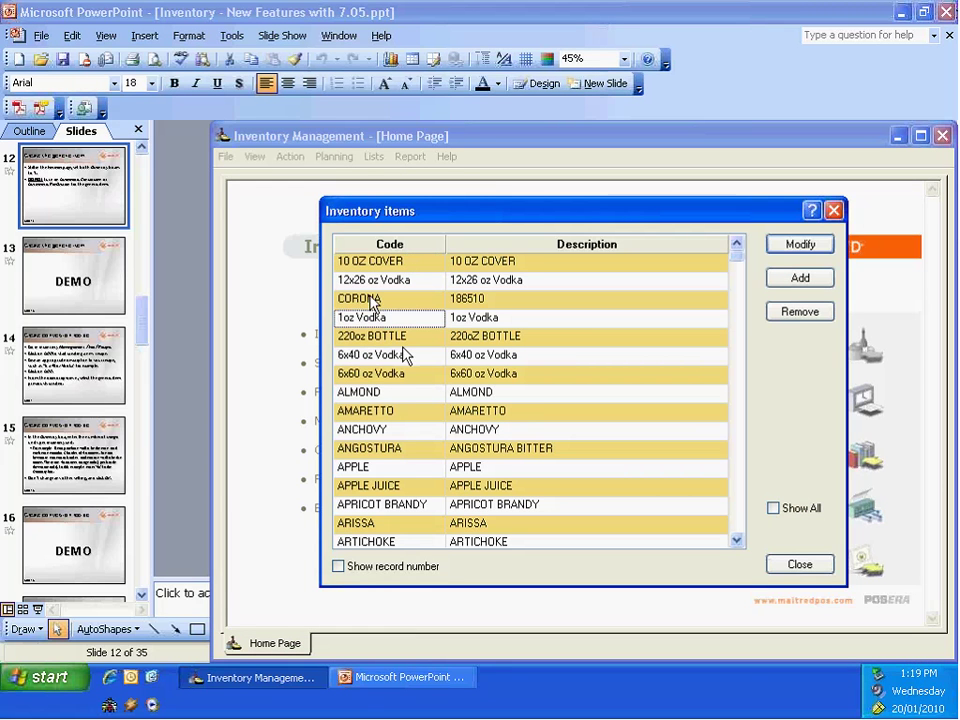
left_click(390, 680)
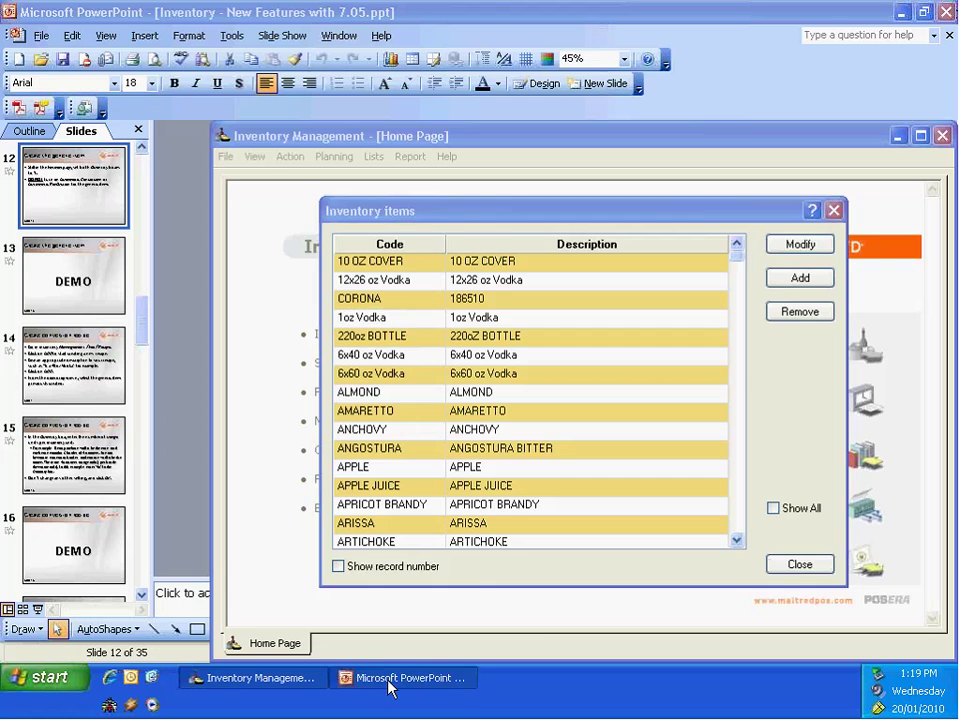
Step: Present slides 14–16 on creating conversion recipes up to the DEMO slide, then end the show
left_click(37, 609)
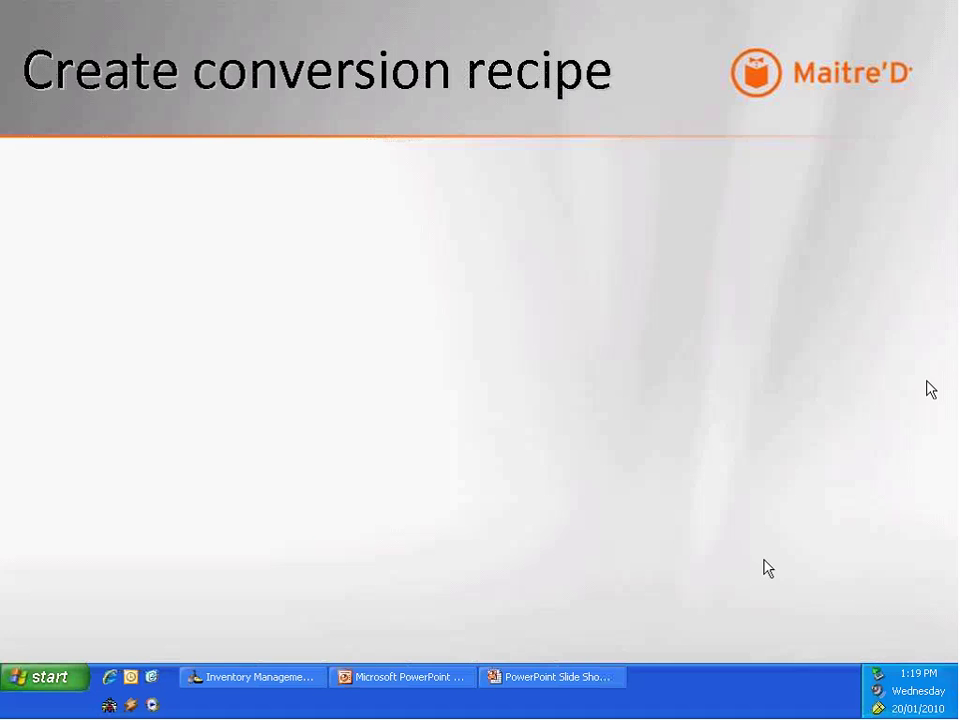
left_click(489, 262)
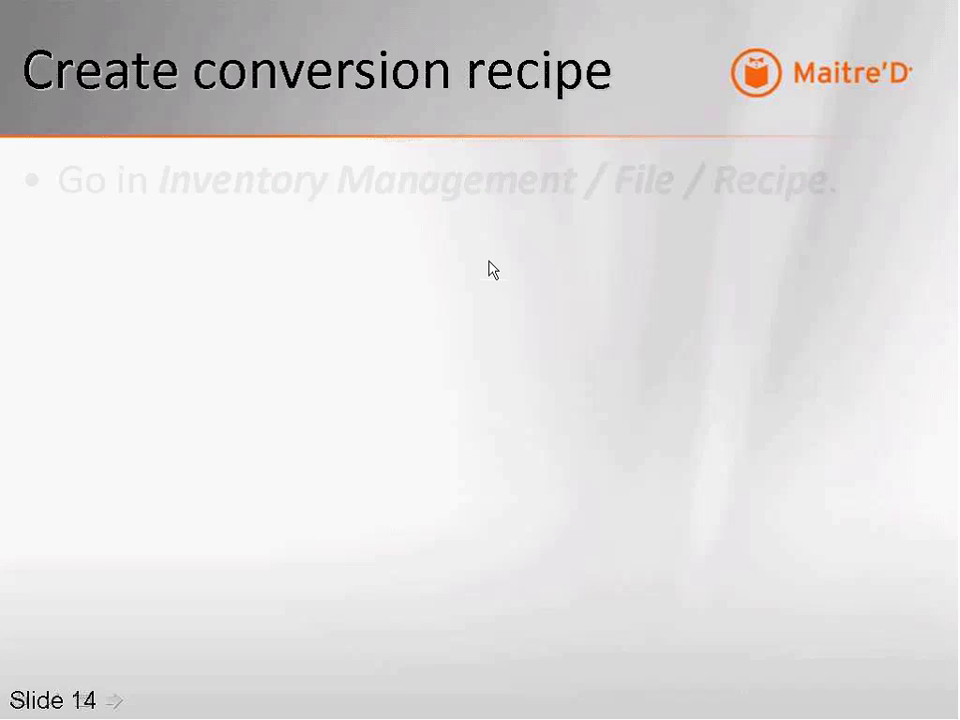
left_click(498, 254)
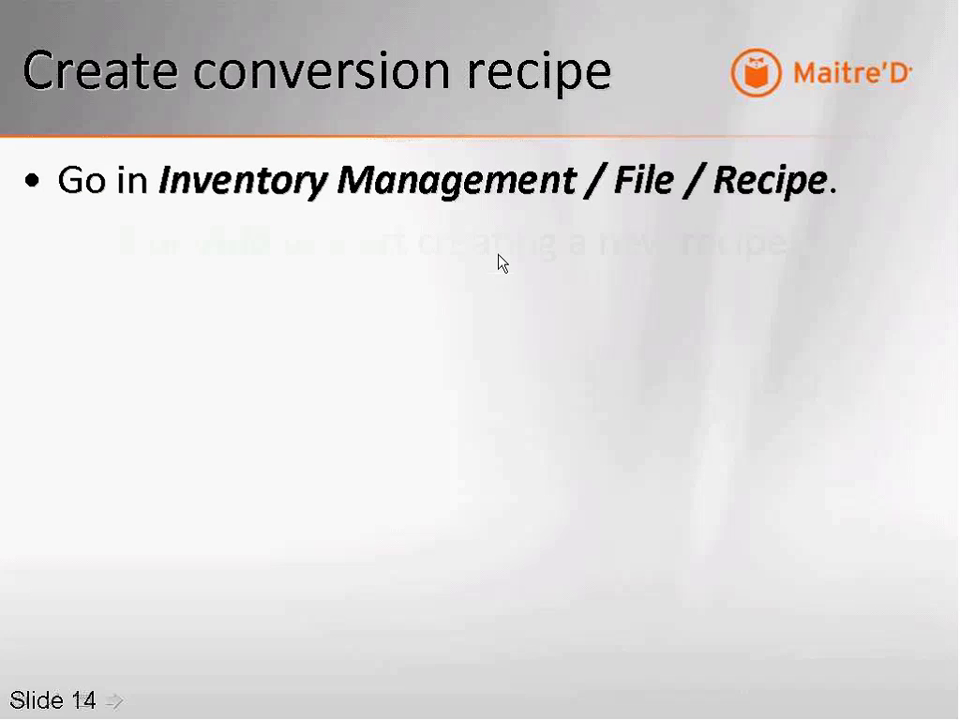
left_click(500, 272)
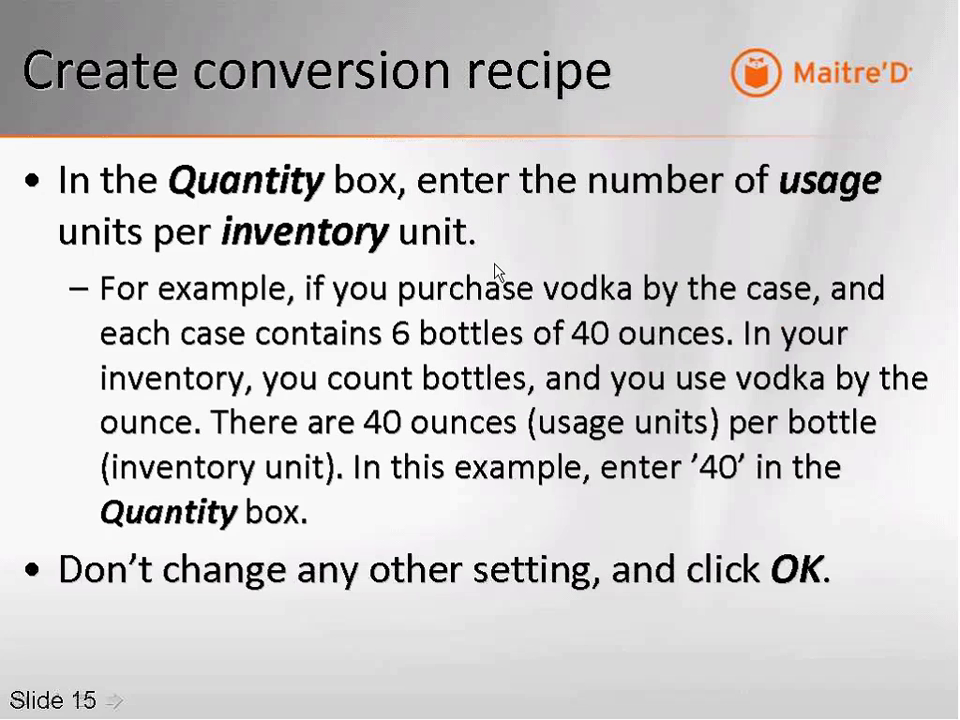
left_click(495, 272)
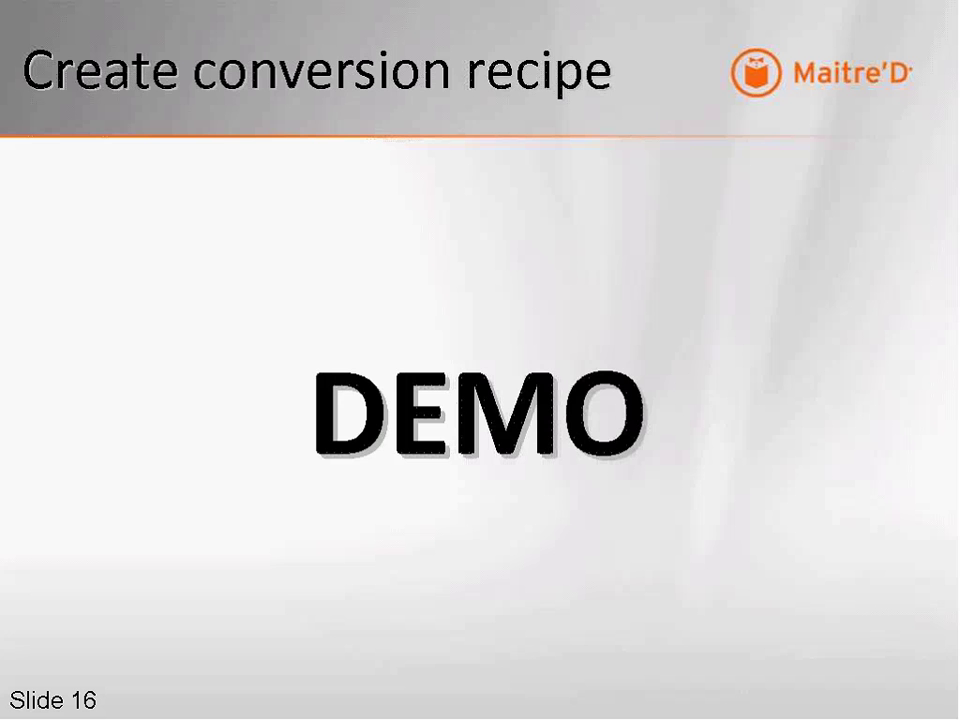
key("Escape")
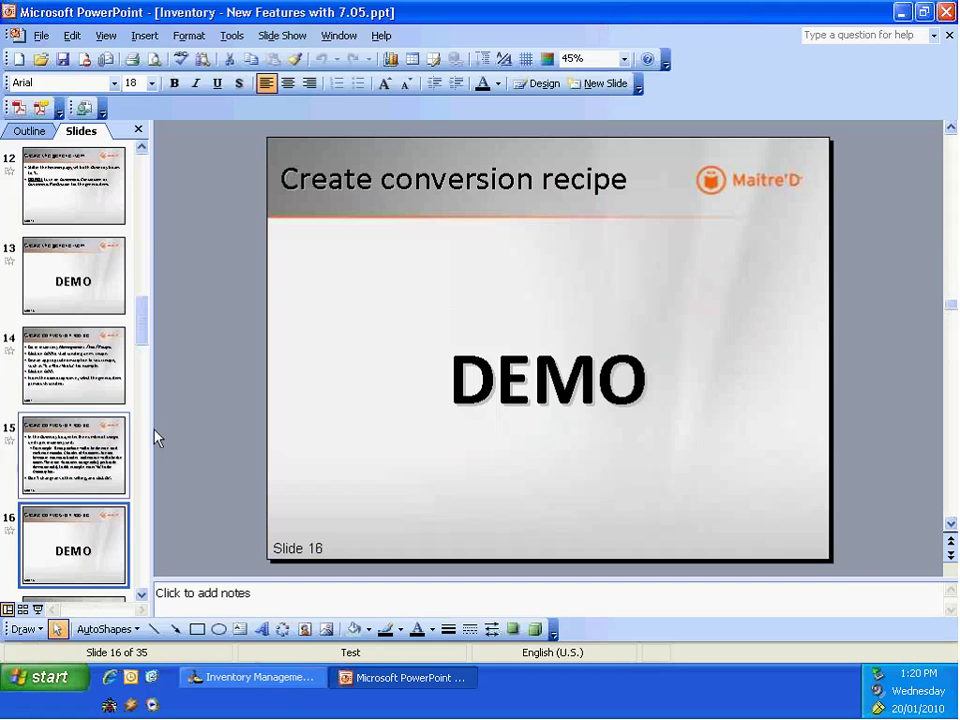
Step: Close Inventory items, open the Recipes list from the File menu, and add a new recipe
left_click(290, 690)
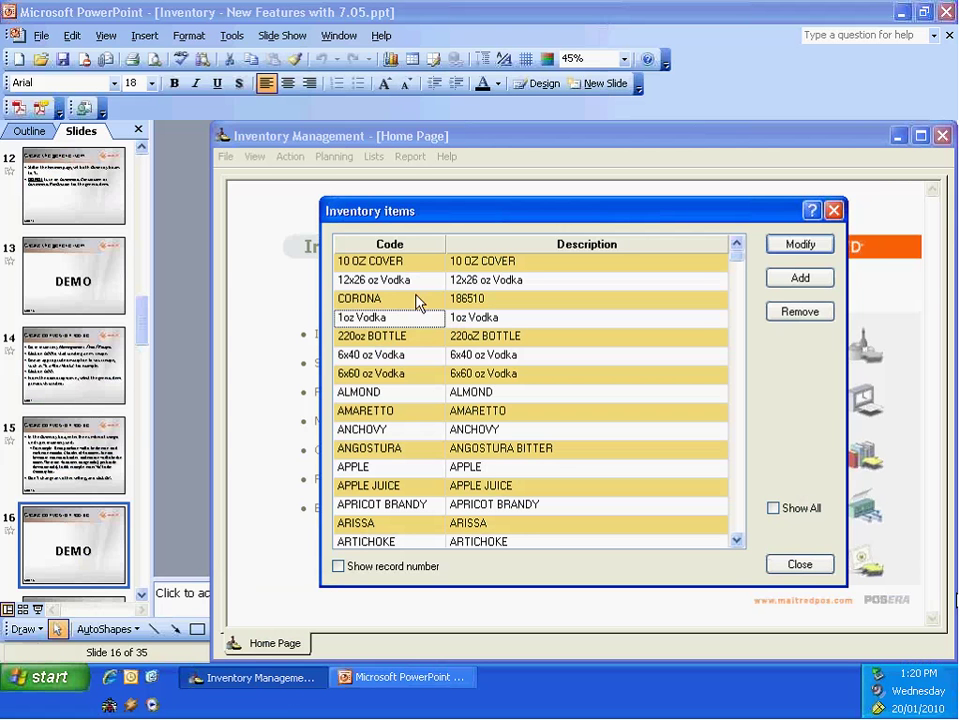
left_click(808, 565)
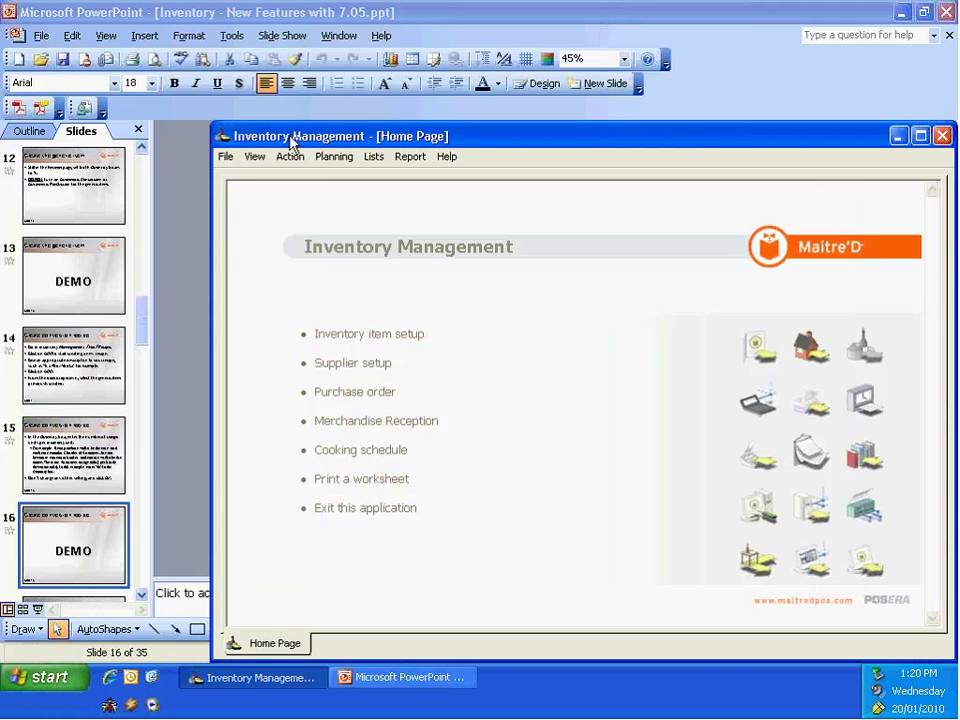
left_click(227, 159)
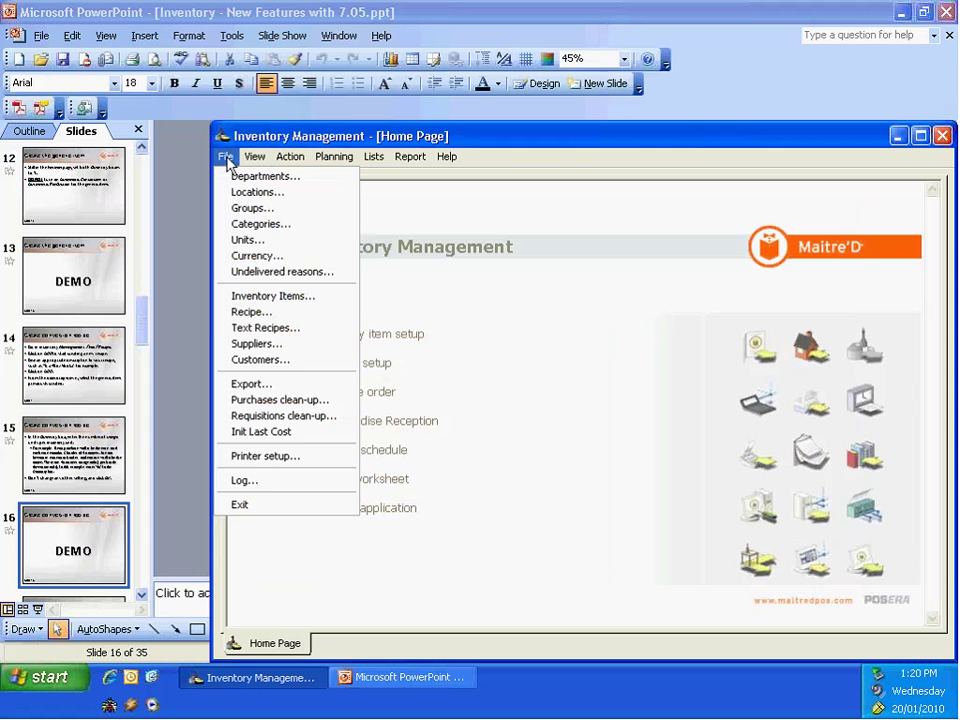
left_click(252, 314)
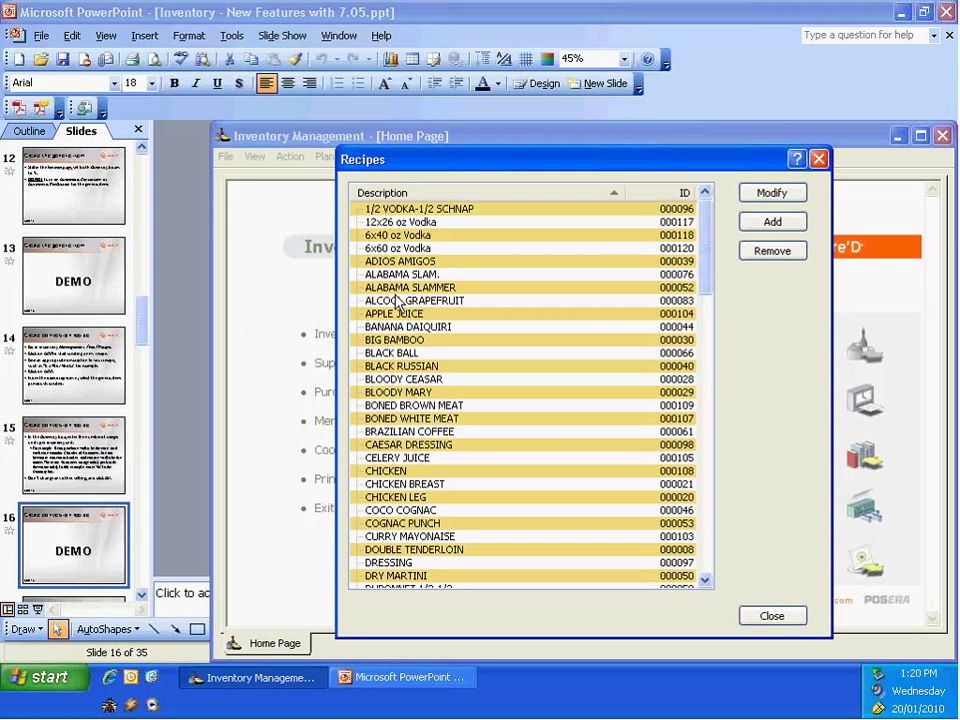
left_click(398, 221)
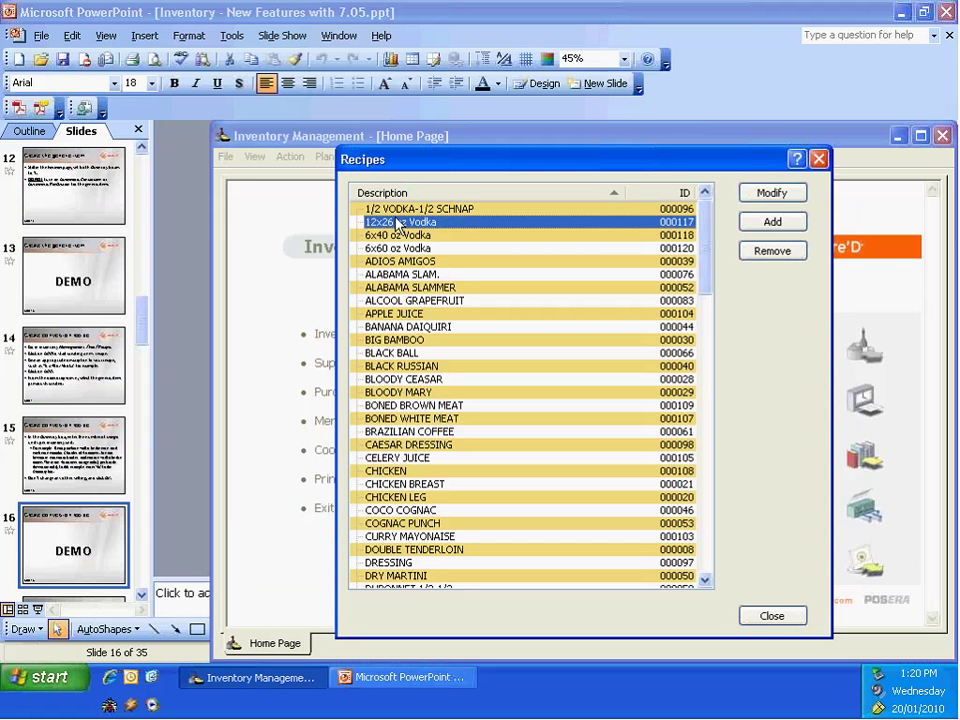
left_click(774, 223)
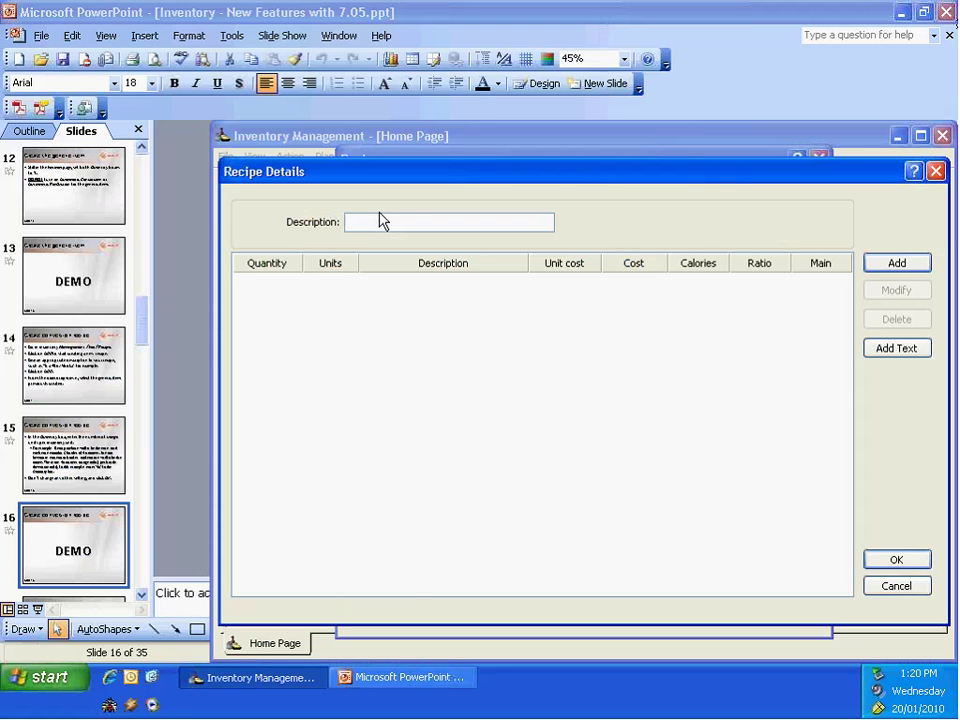
Step: Name the recipe 'test' and add 26 ounces of 1oz vodka as its ingredient
type("test")
left_click(897, 266)
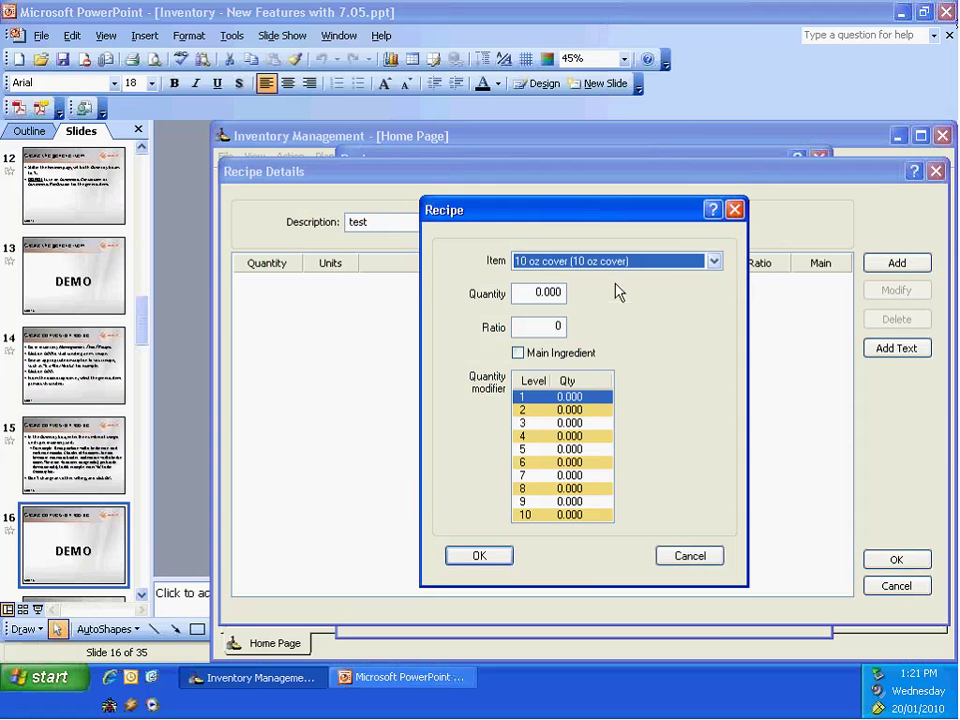
left_click(716, 261)
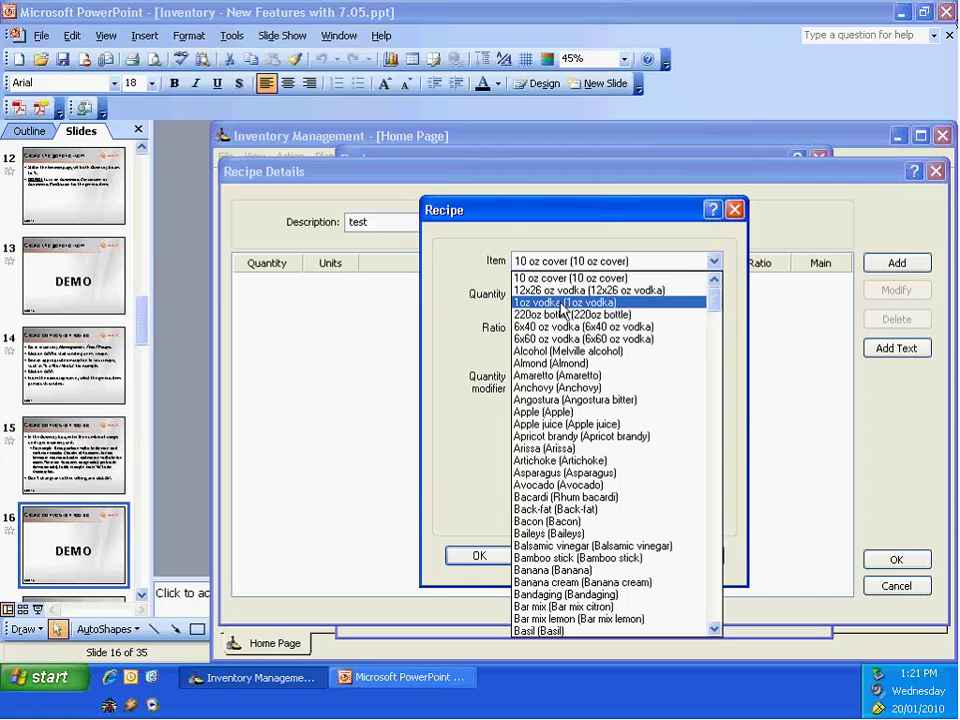
left_click(562, 303)
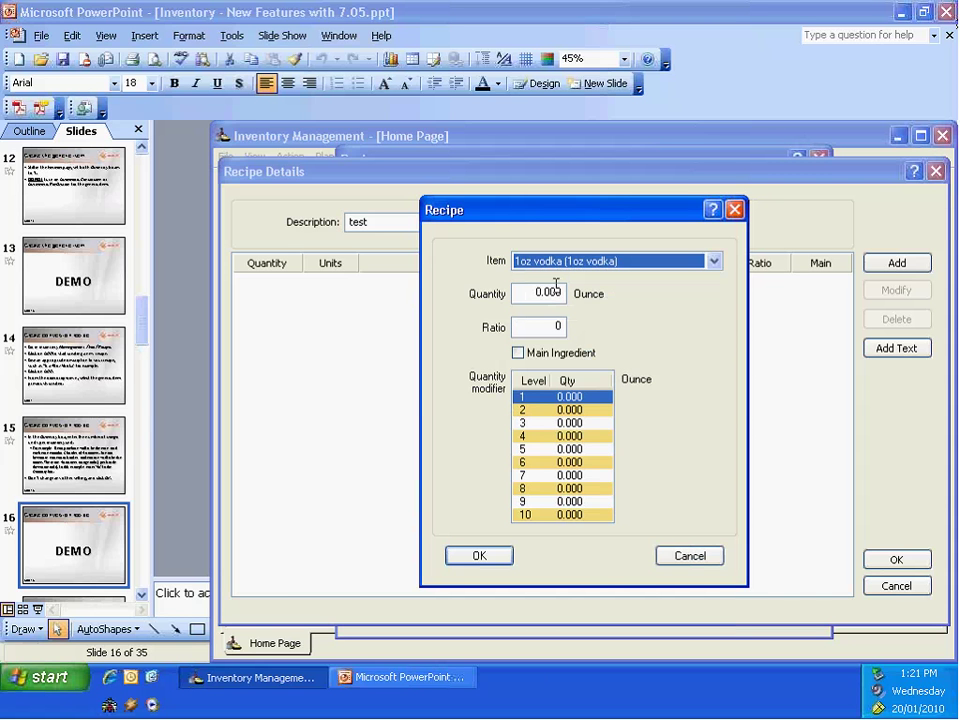
left_click(532, 292)
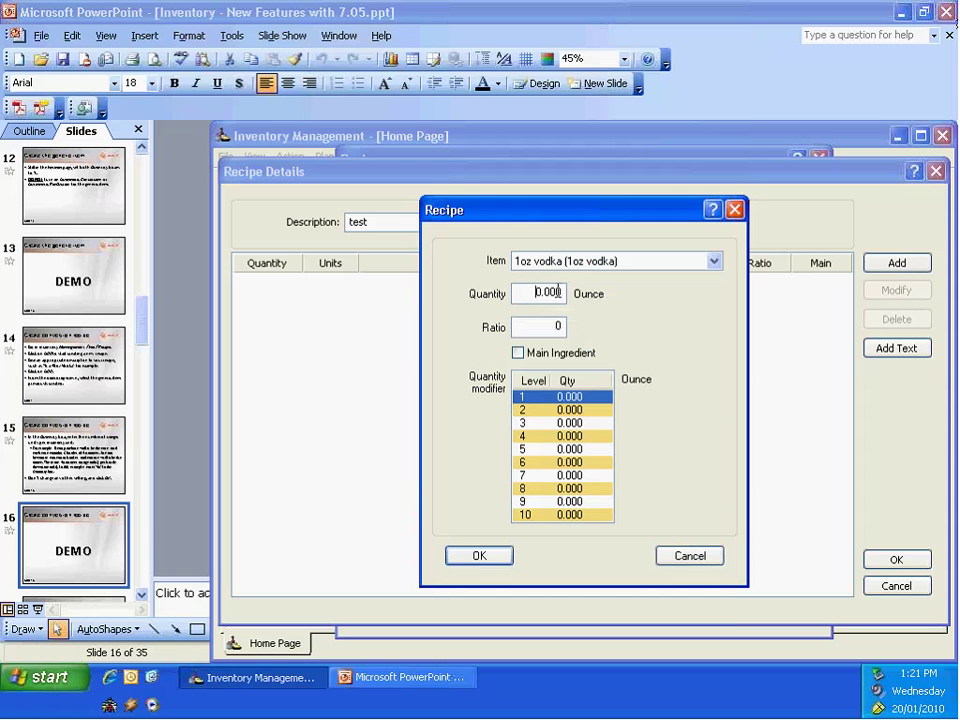
double_click(557, 291)
type("26")
left_click(495, 555)
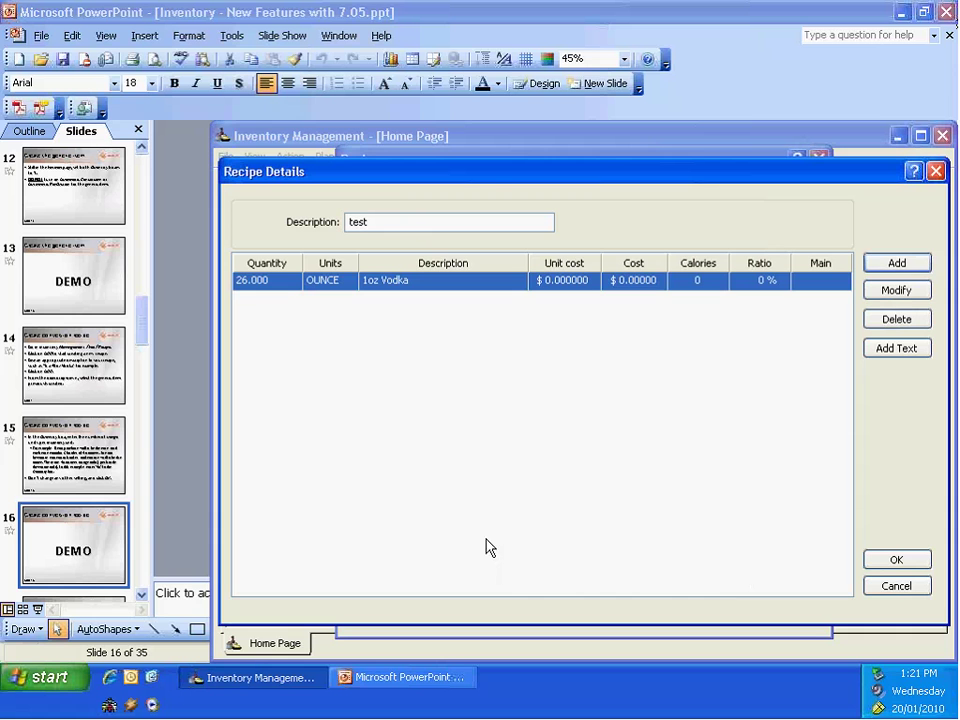
Step: Cancel the test recipe and view the 6x40 oz Vodka recipe with 40 ounces of 1oz Vodka
left_click(897, 585)
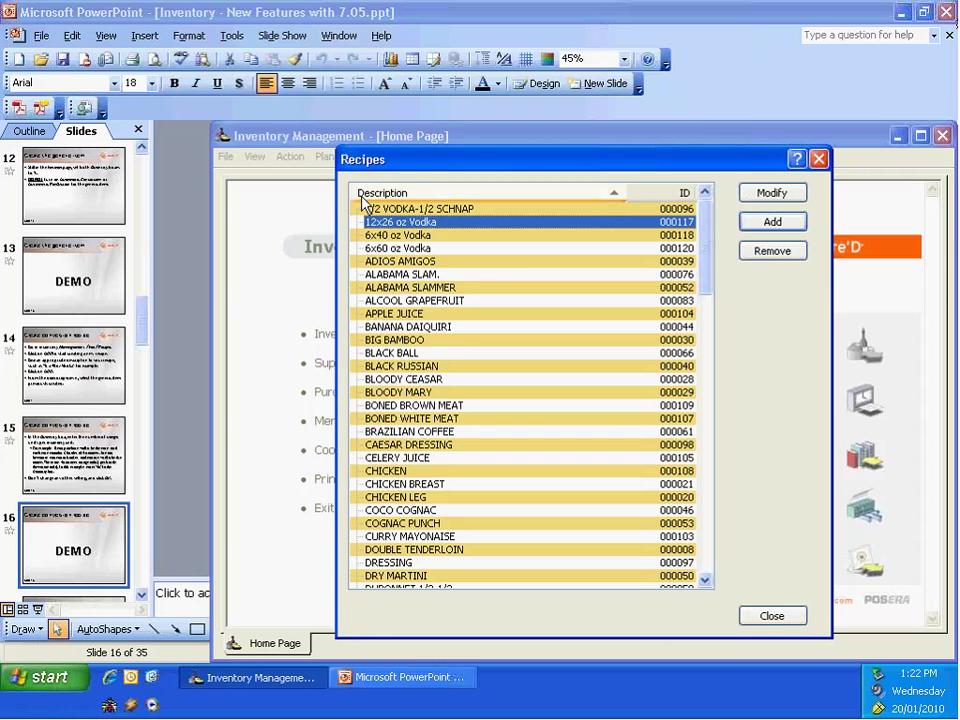
left_click(411, 235)
double_click(411, 235)
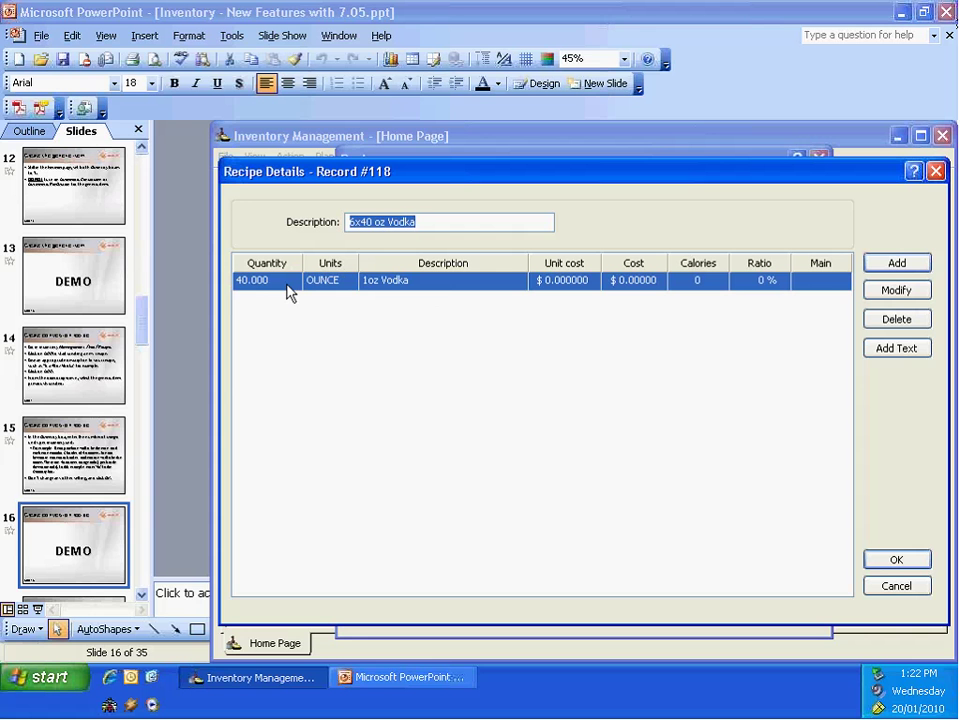
left_click(897, 562)
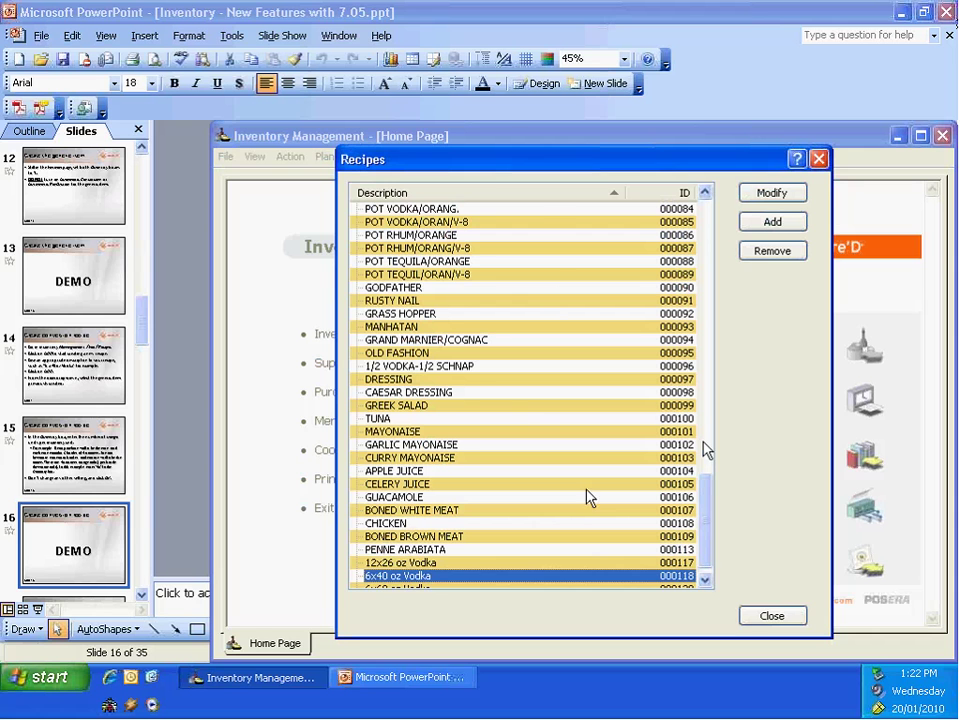
left_click(437, 222)
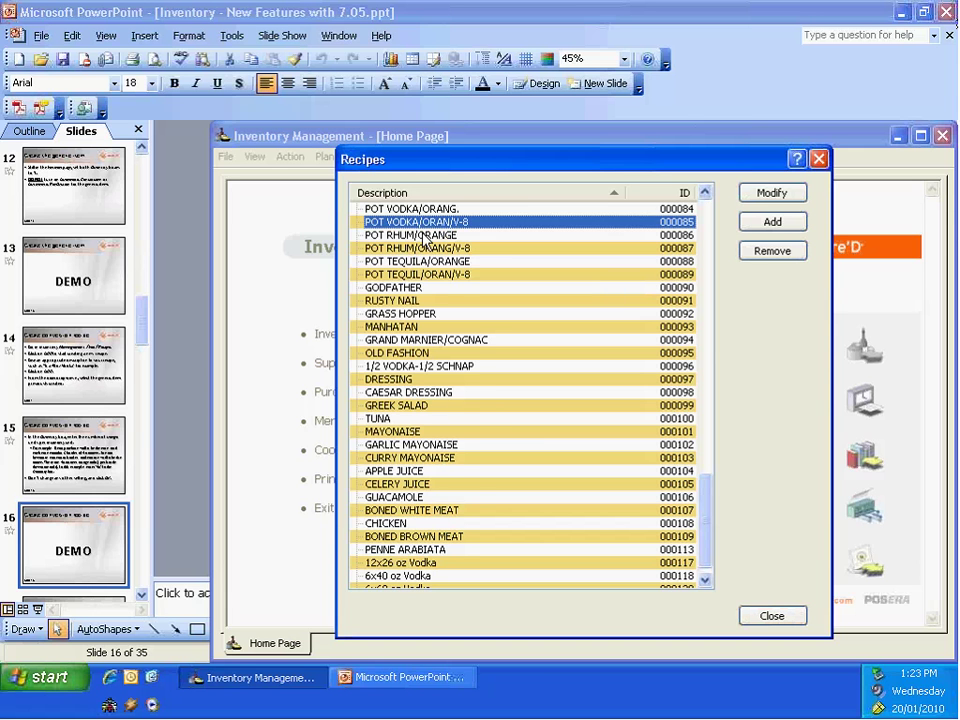
Step: View the POT VODKA/ORANG. recipe details, then close them
scroll(422, 241, "up", 2)
scroll(424, 249, "up", 2)
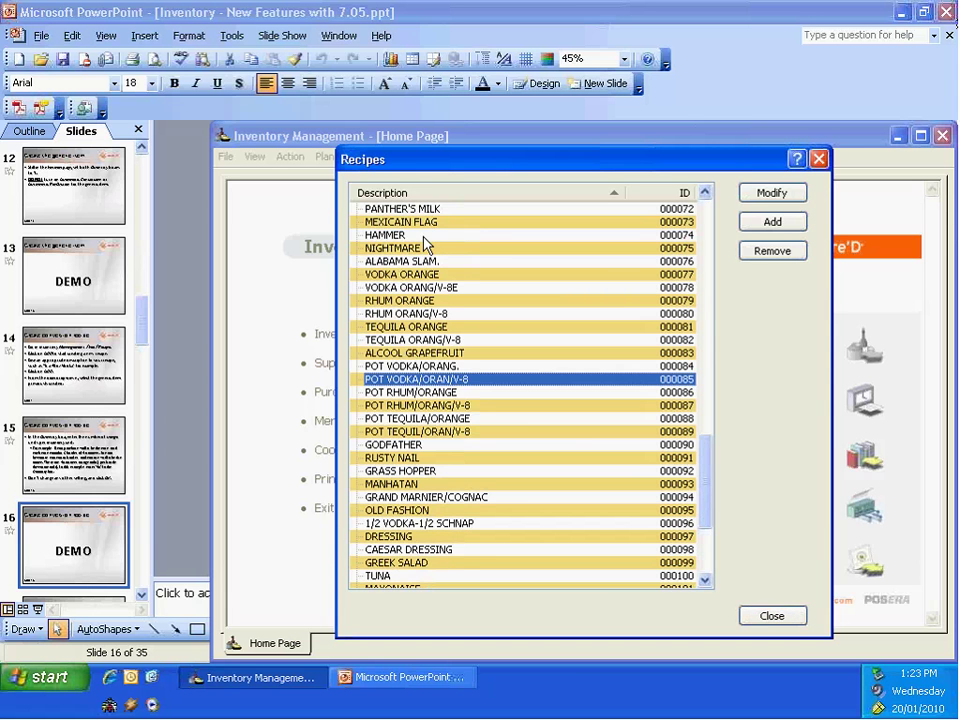
double_click(386, 366)
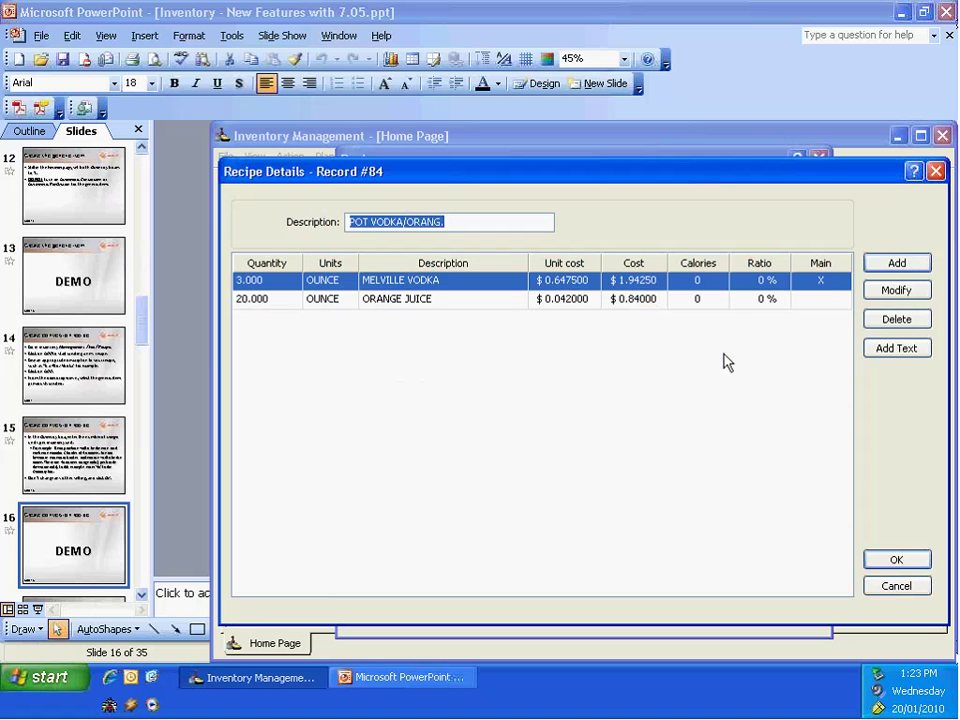
left_click(910, 564)
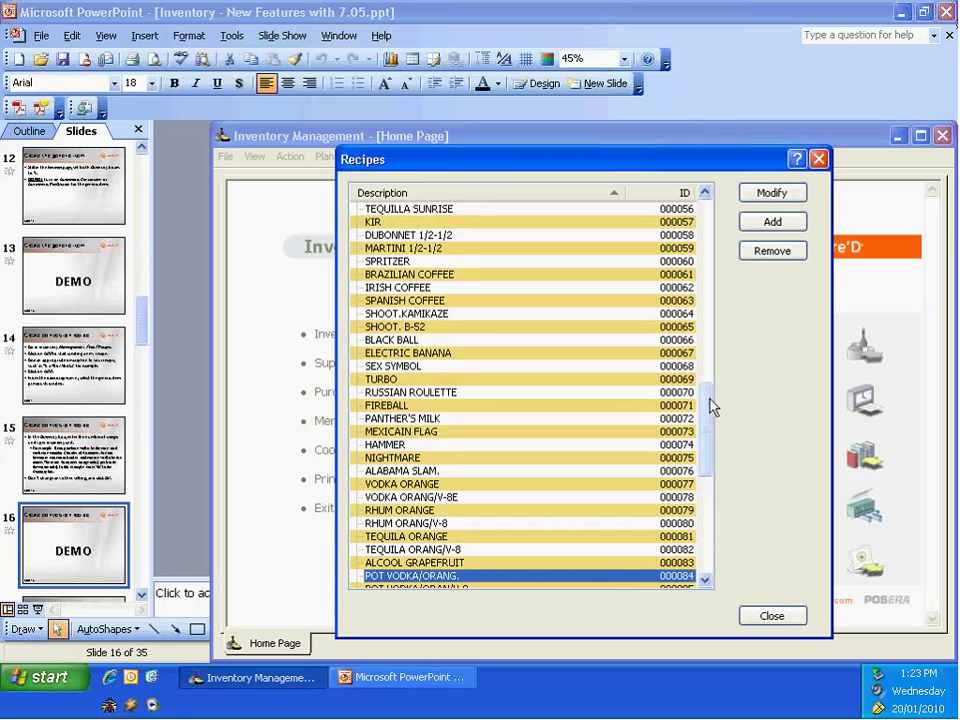
Step: View the 6x60 oz Vodka recipe, then close the Recipes list
left_click_drag(704, 405, 722, 342)
left_click_drag(706, 275, 697, 547)
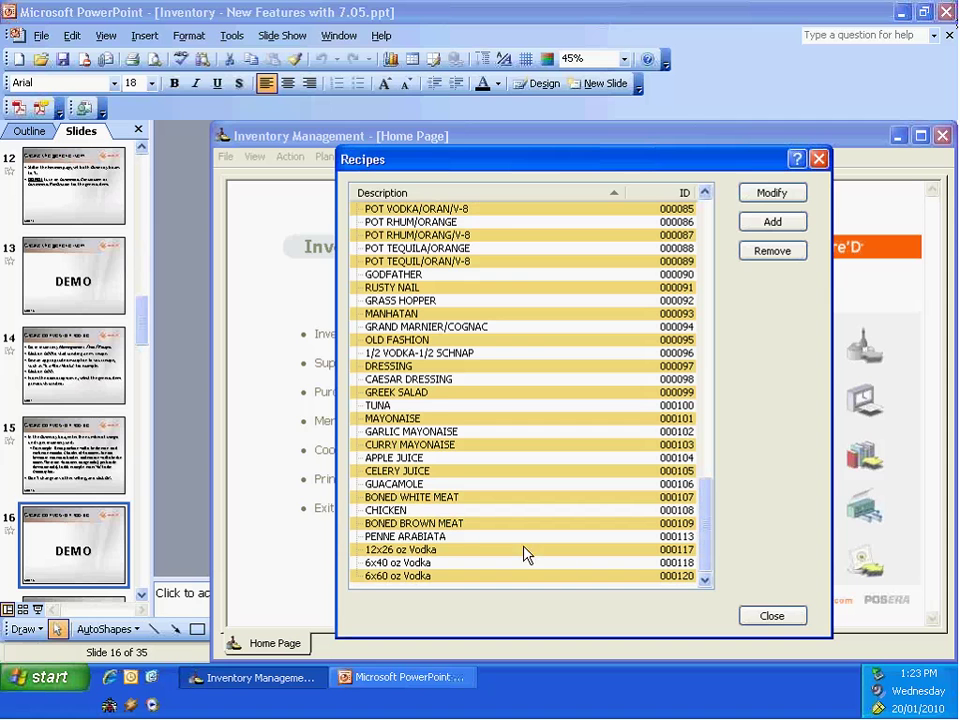
left_click(388, 578)
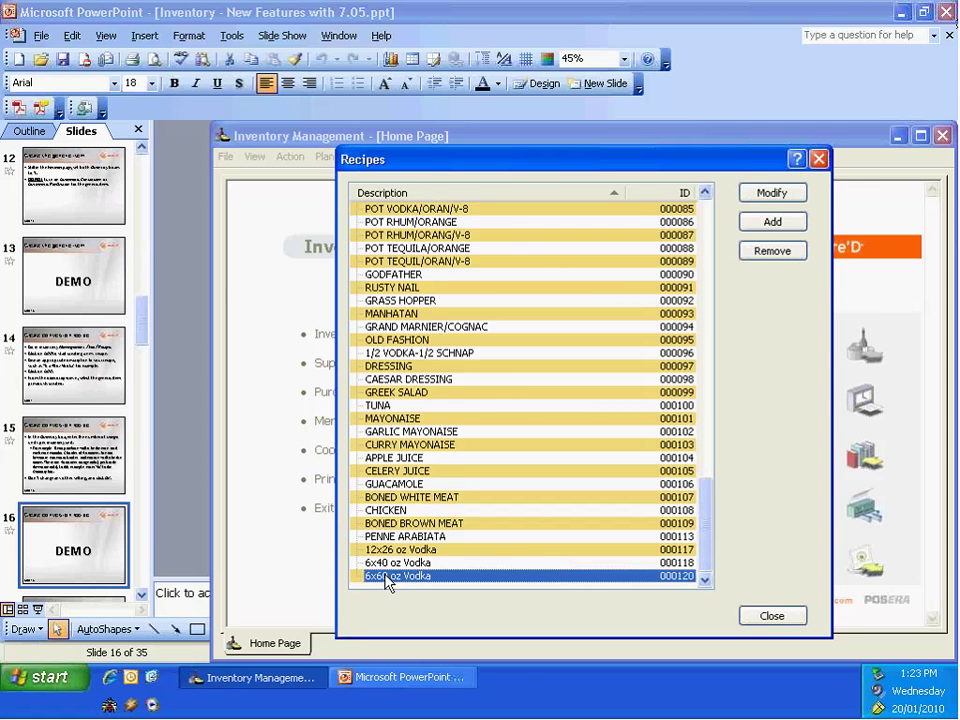
double_click(388, 578)
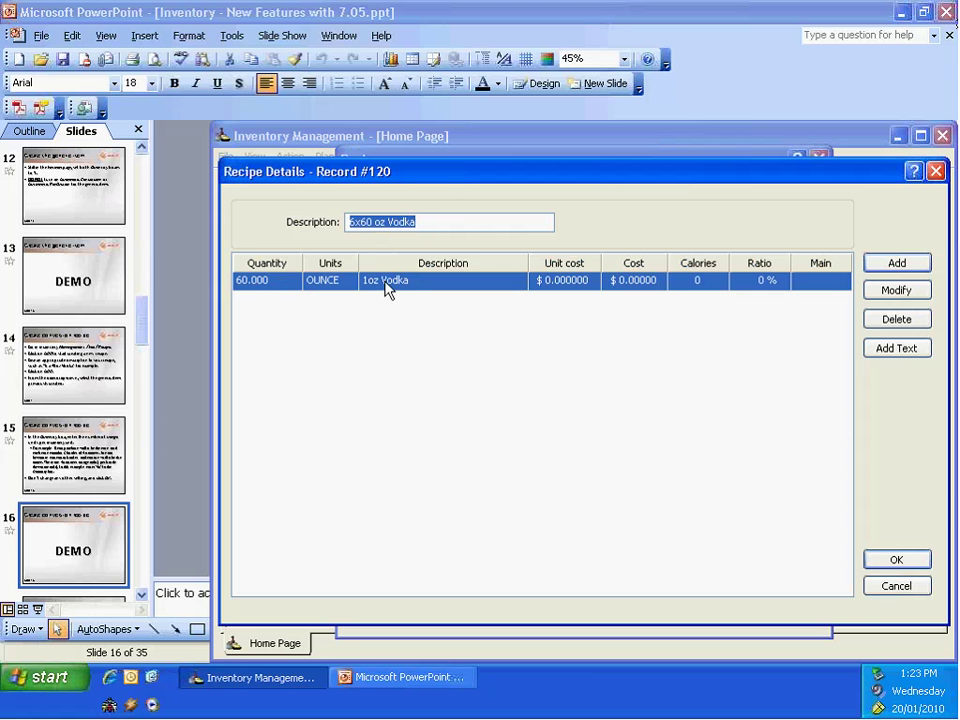
left_click(897, 588)
left_click(786, 620)
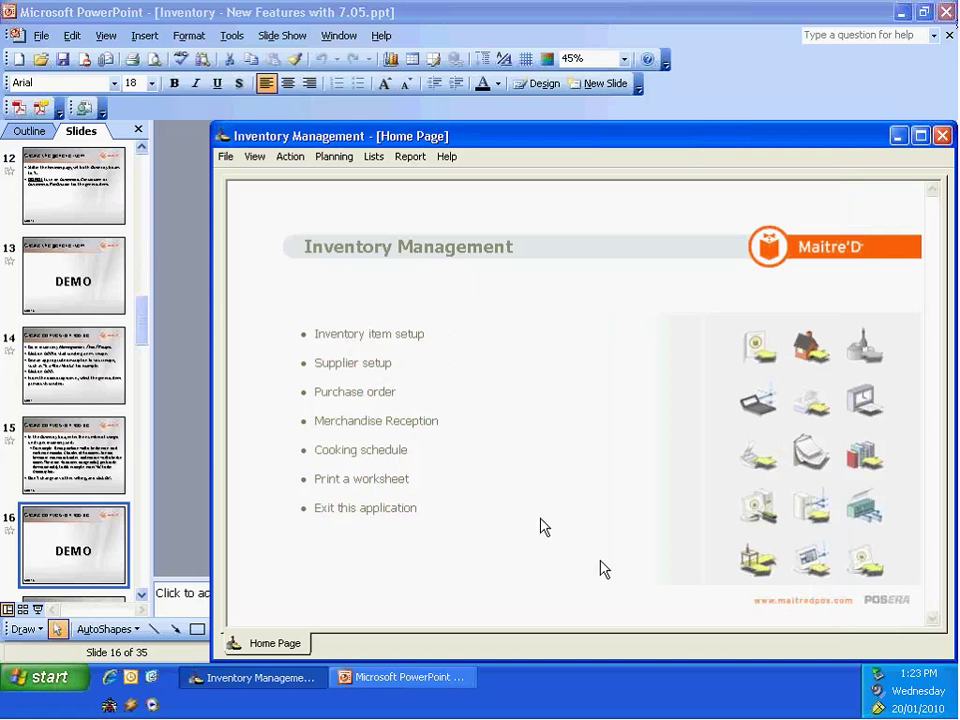
Step: Present through slide 19, Create purchase item, then return to the Inventory Management Home Page
left_click(372, 680)
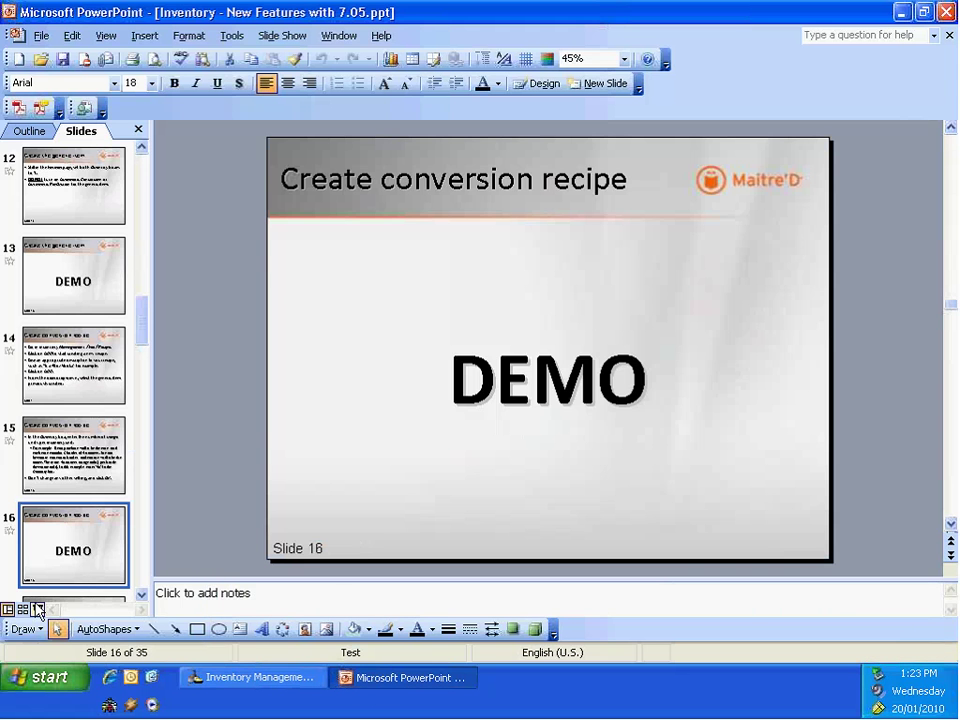
left_click(36, 607)
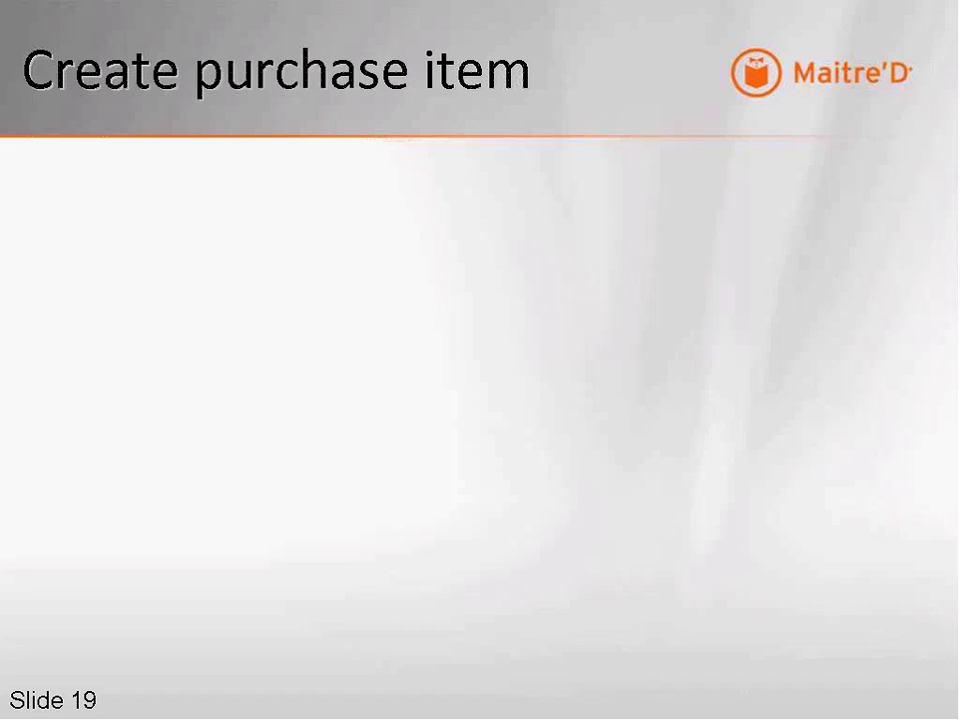
key("Escape")
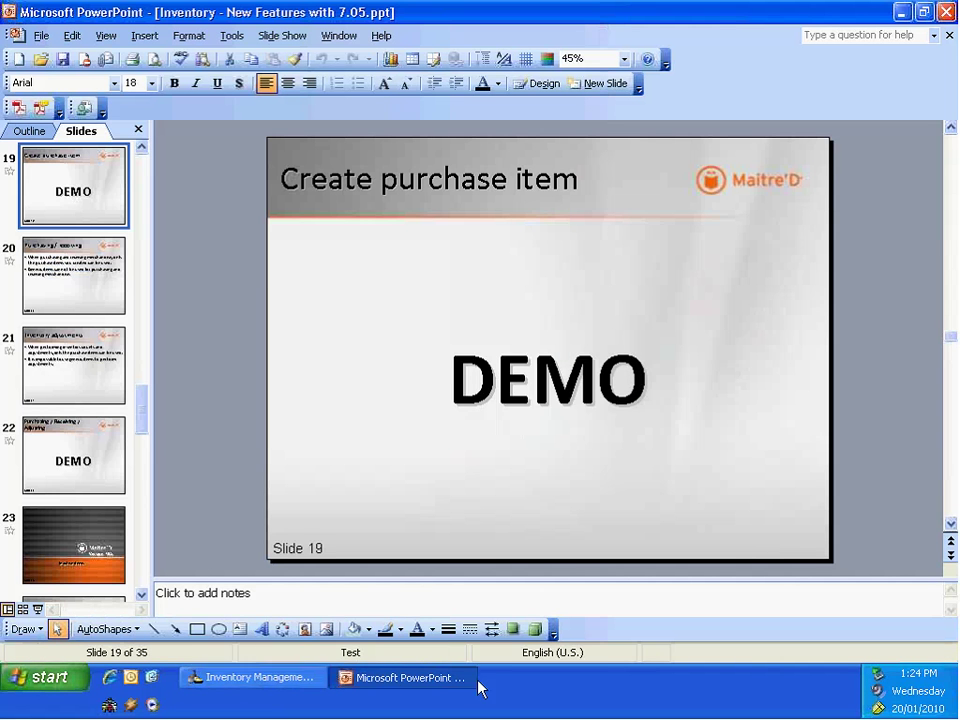
left_click(208, 677)
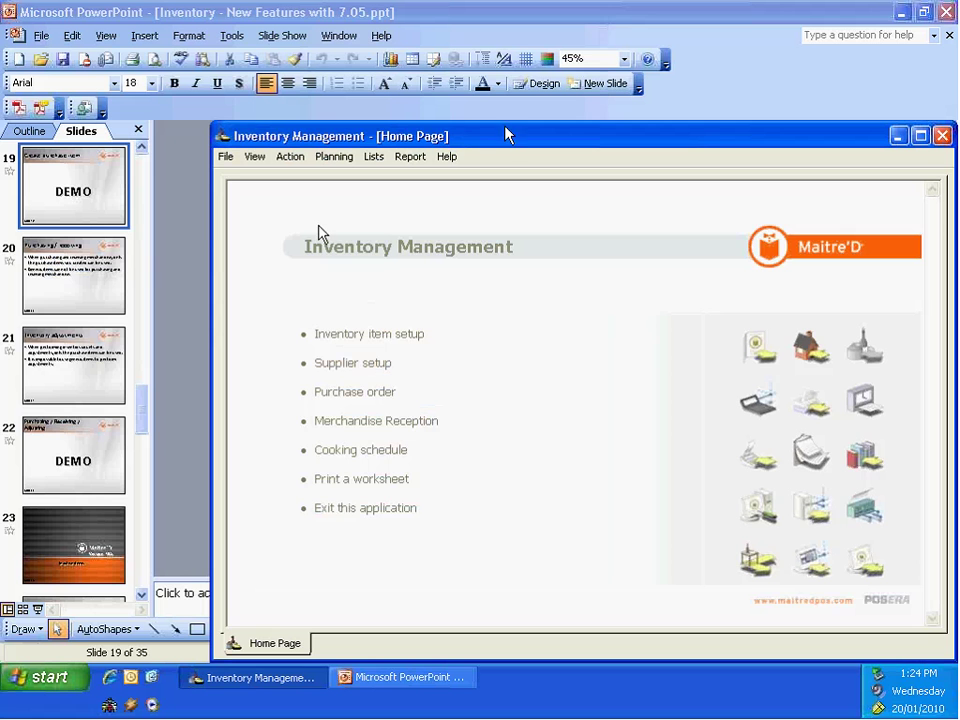
Step: Move the Inventory Management window and open the Inventory Items list from the File menu
left_click_drag(455, 130, 403, 105)
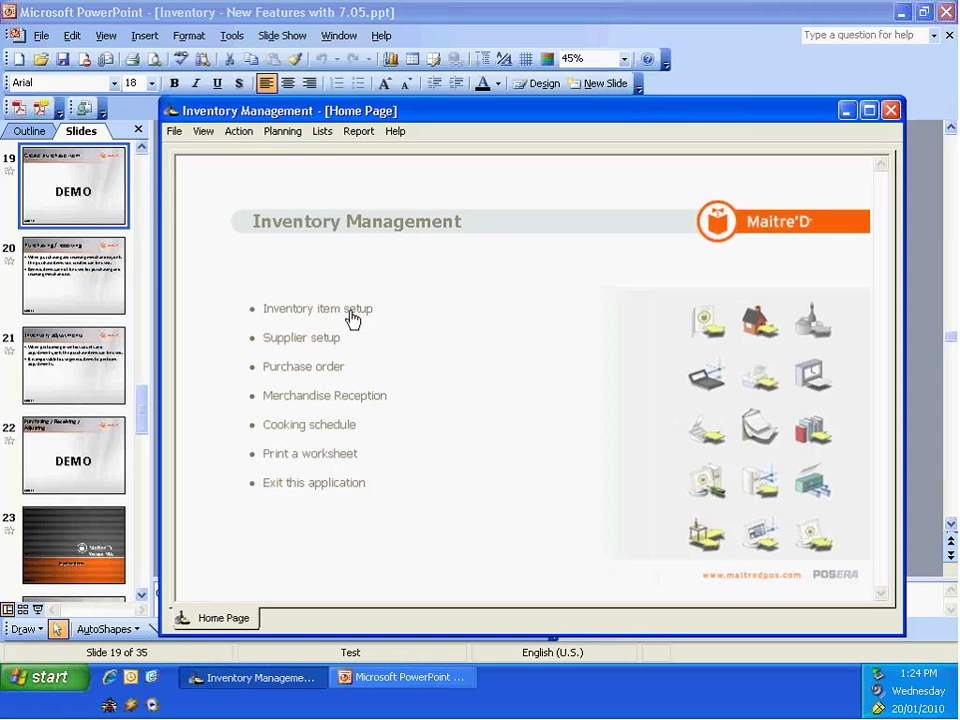
left_click(174, 131)
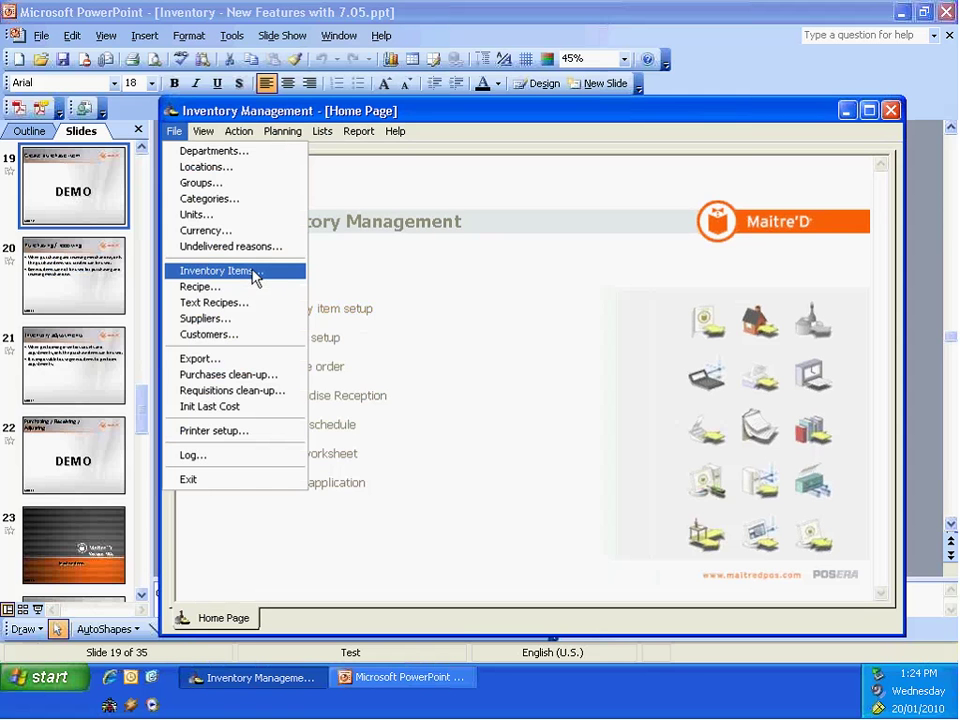
left_click(255, 280)
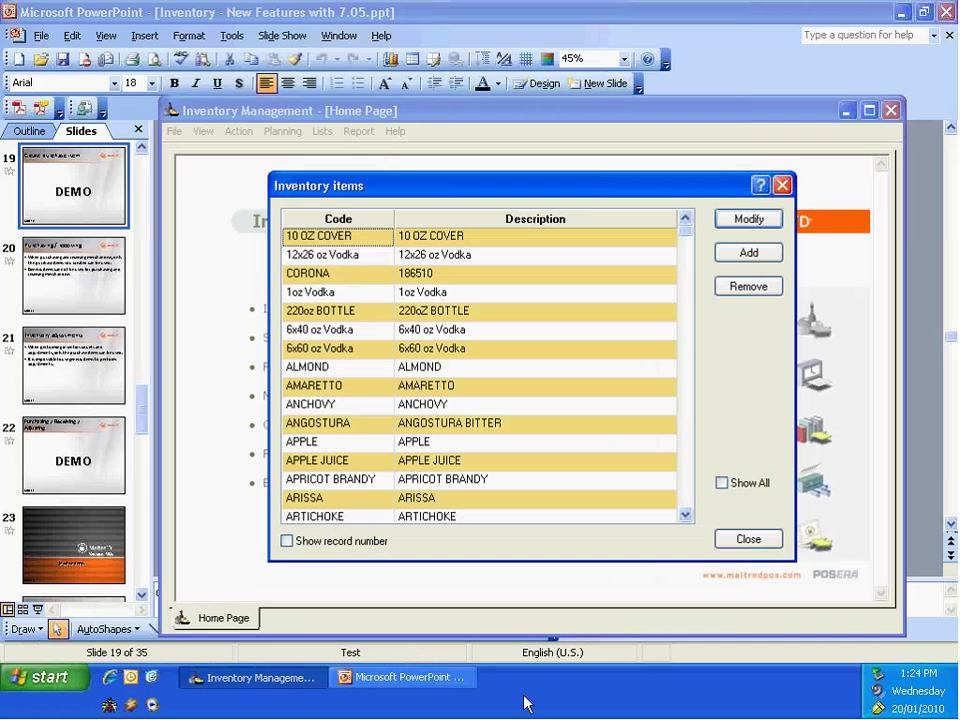
Step: Add a new inventory item, entering 'test' as both its code and its description
left_click(752, 256)
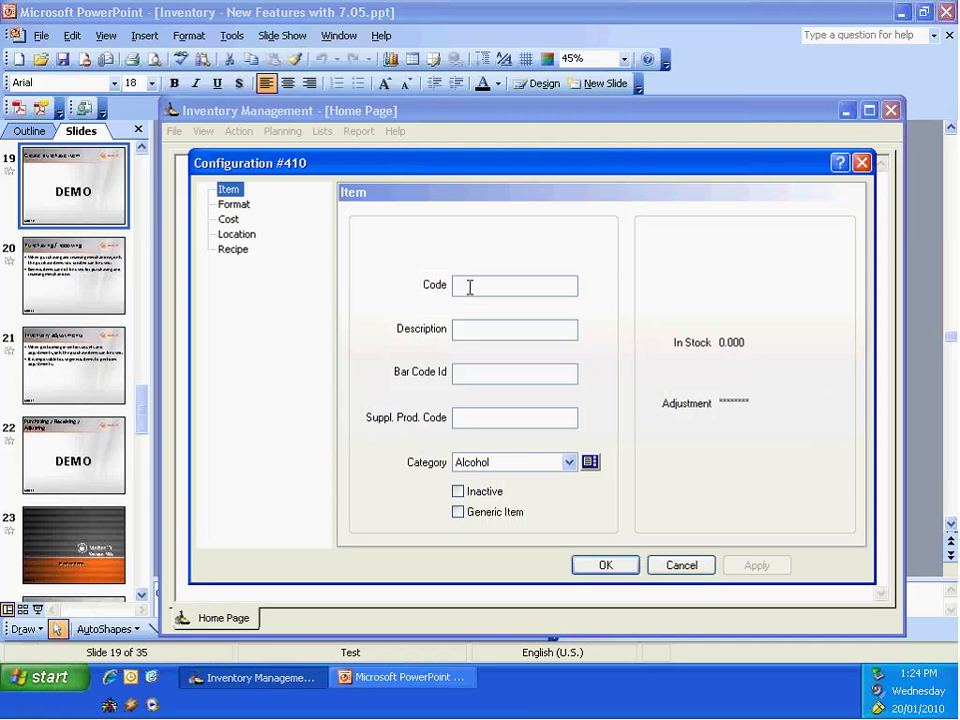
left_click(472, 282)
type("tet")
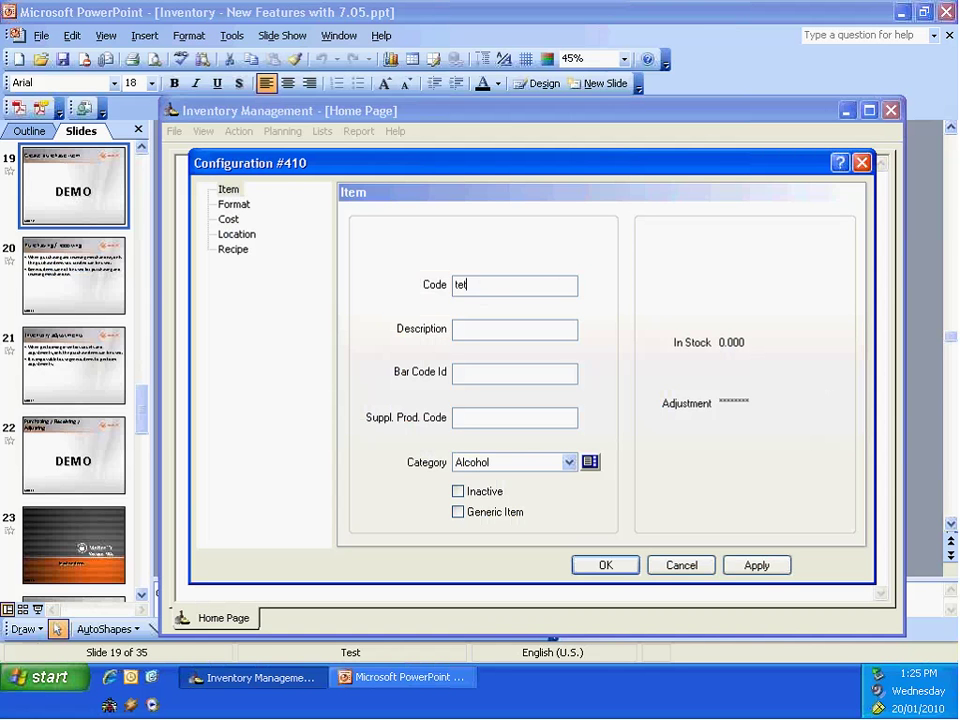
key("BackSpace")
type("st")
key("Tab")
type("test")
Step: Set the purchase unit to Case and the inventory unit to 26oz bottle with quantity 12
left_click(240, 208)
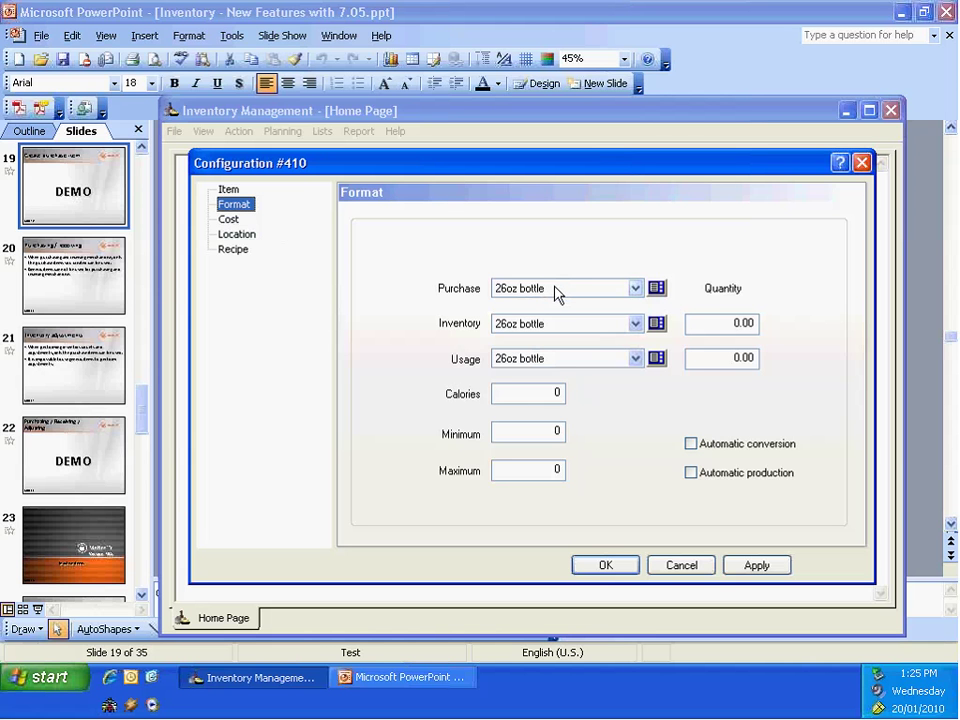
left_click(635, 289)
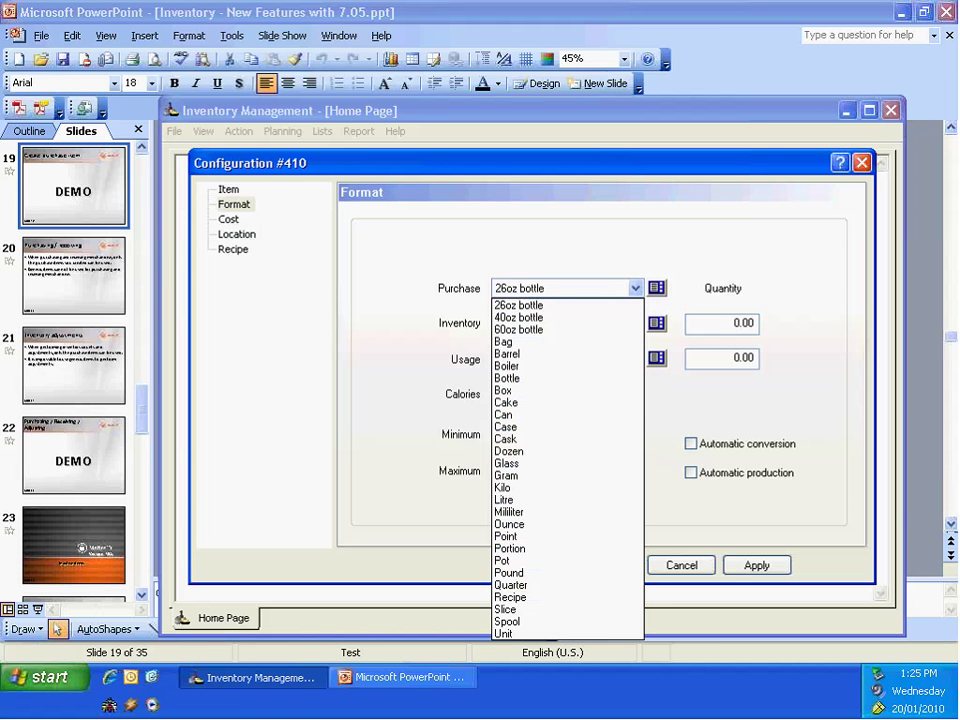
left_click(551, 427)
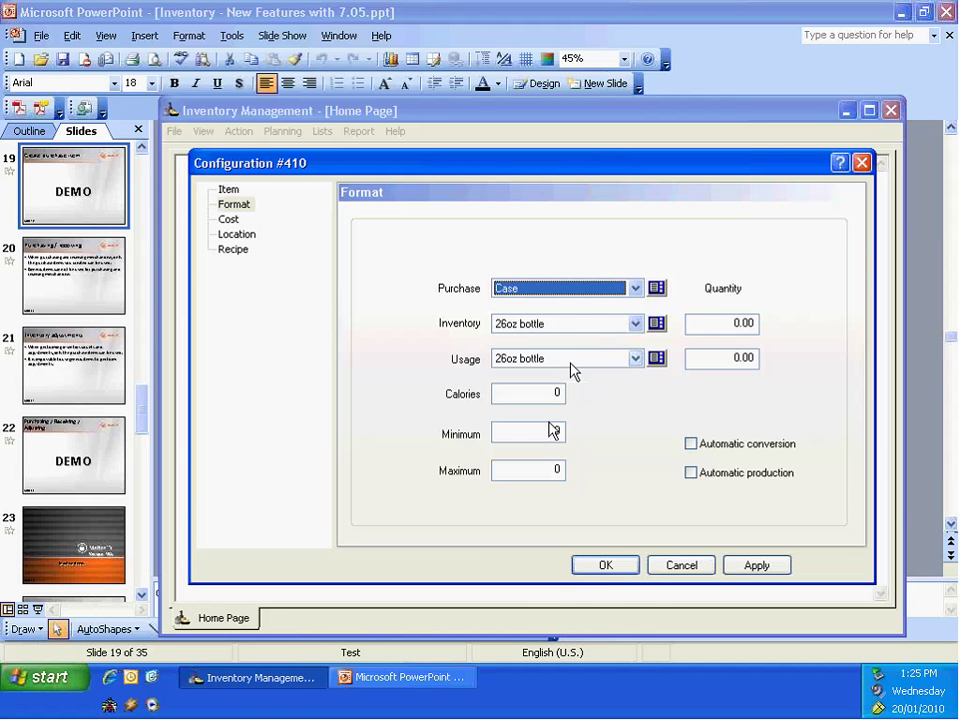
left_click(635, 323)
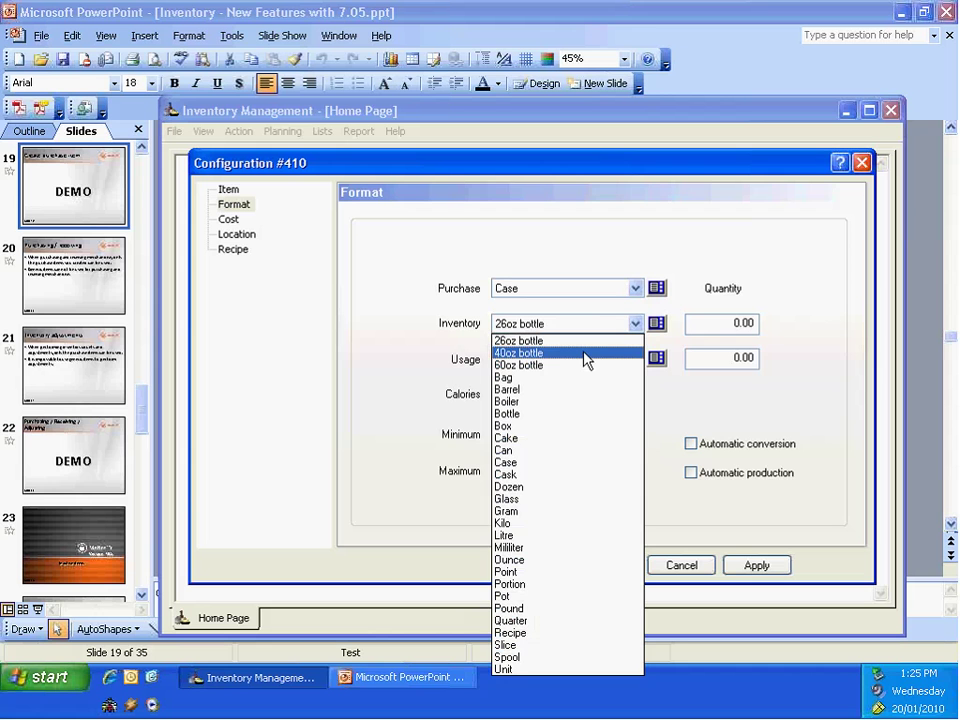
left_click(550, 340)
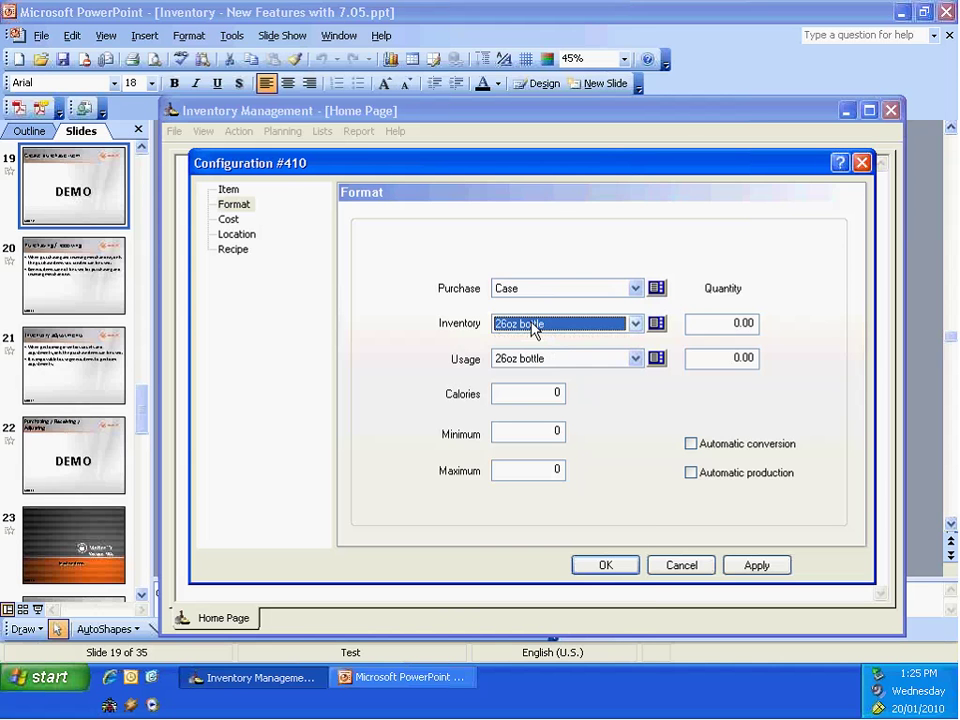
left_click(740, 320)
type("122")
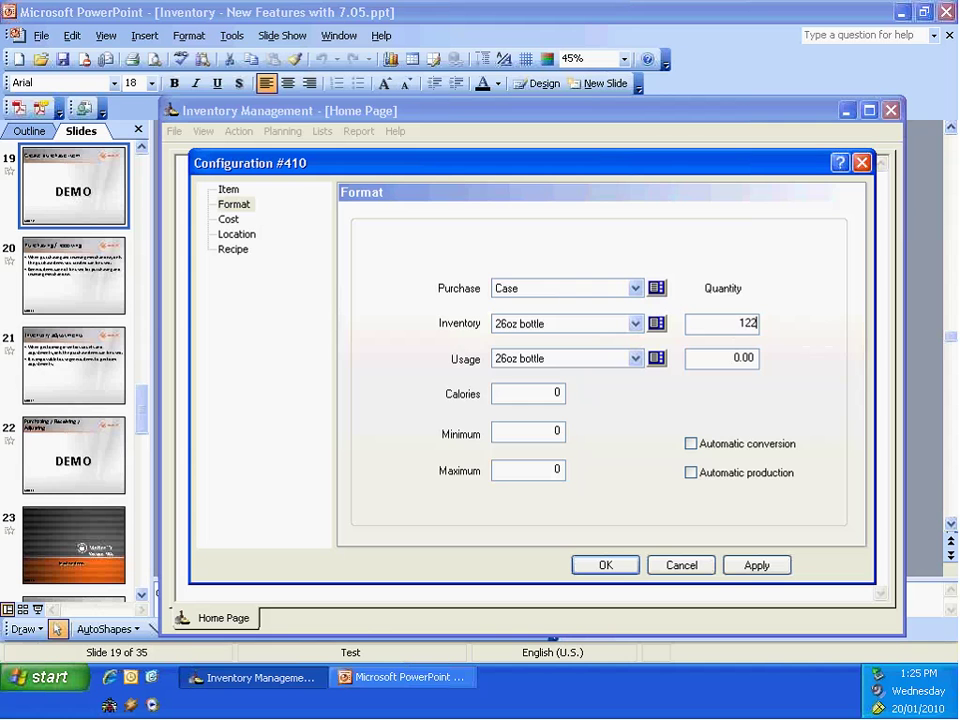
key("BackSpace")
Step: Set the 26oz bottle usage quantity to 26 and turn on automatic conversion
double_click(722, 358)
type("26")
left_click(691, 362)
left_click(691, 444)
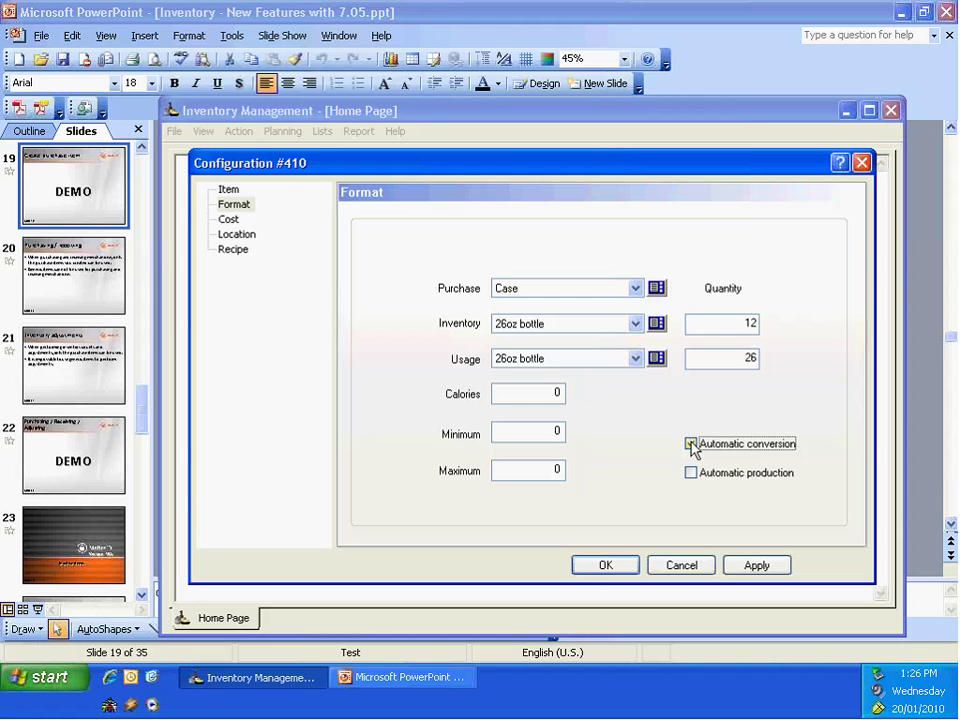
left_click(691, 444)
Step: Assign the 12x26 oz vodka [00117] inventory recipe to the test item and apply it
left_click(229, 220)
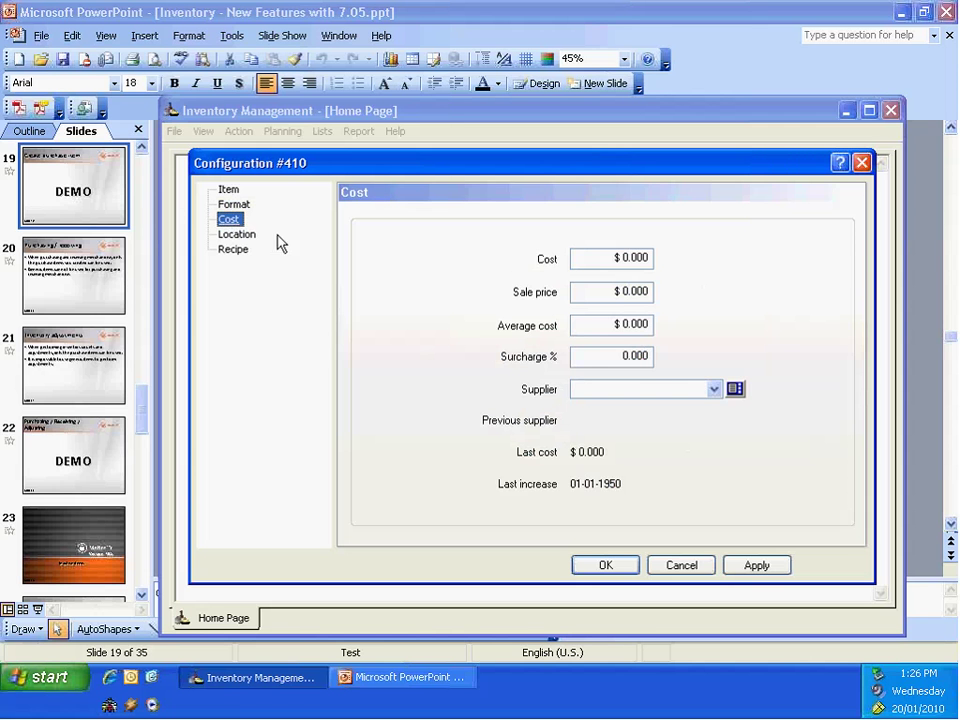
left_click(238, 235)
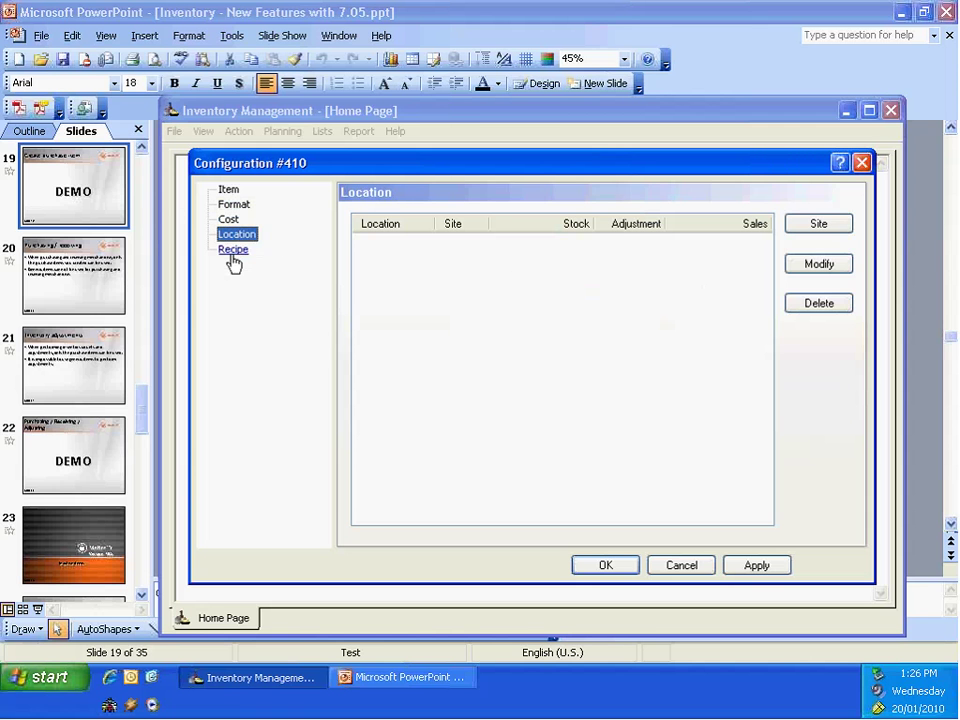
left_click(233, 251)
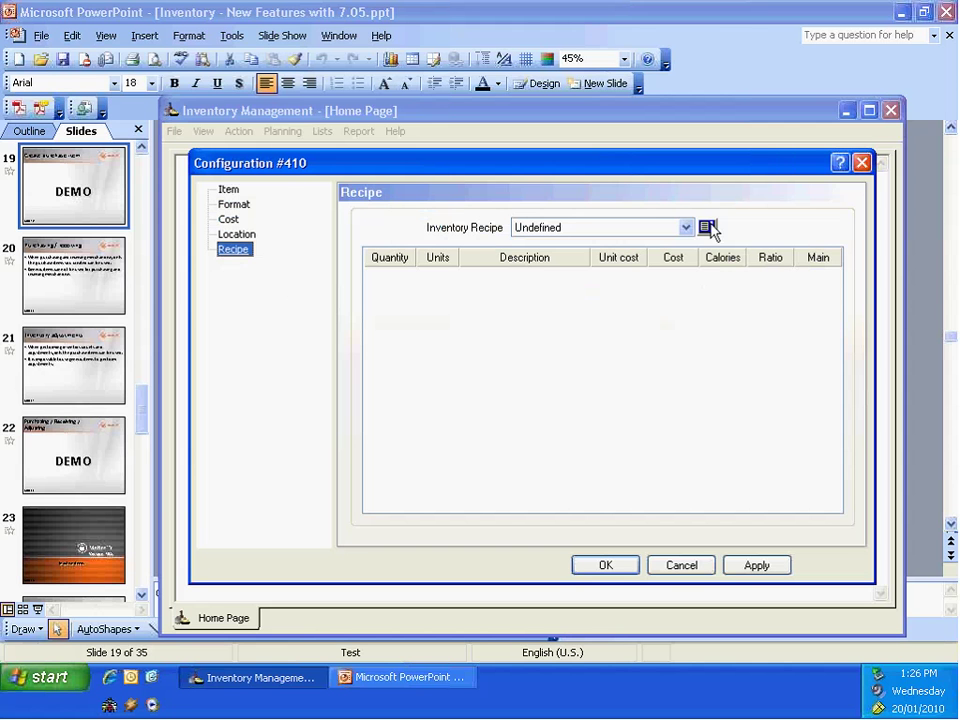
left_click(686, 228)
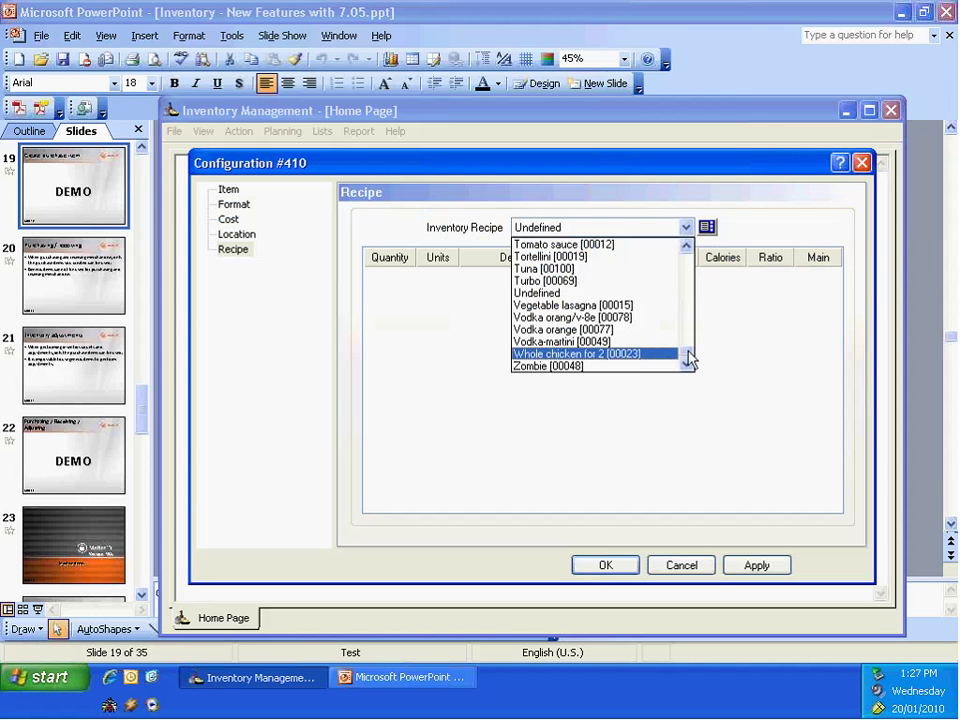
left_click_drag(688, 360, 689, 247)
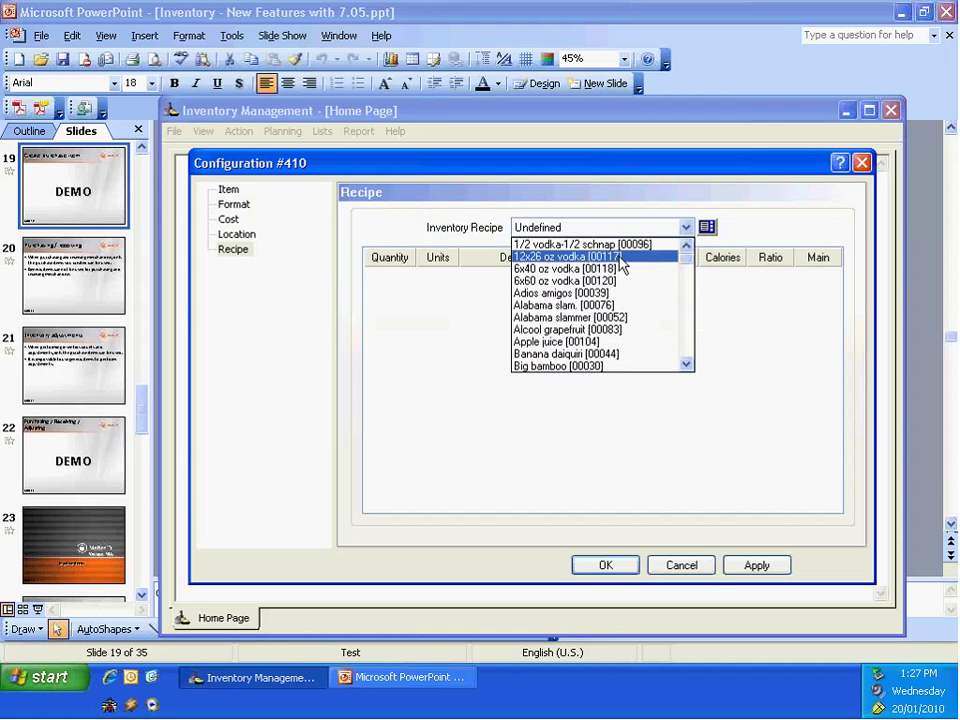
left_click(552, 257)
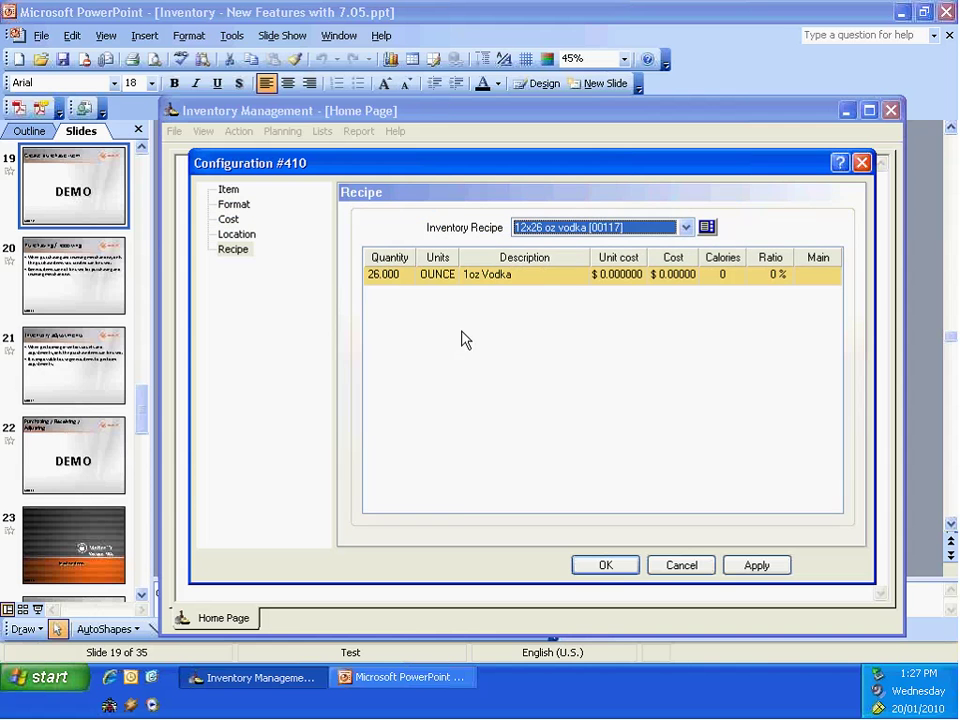
left_click(756, 572)
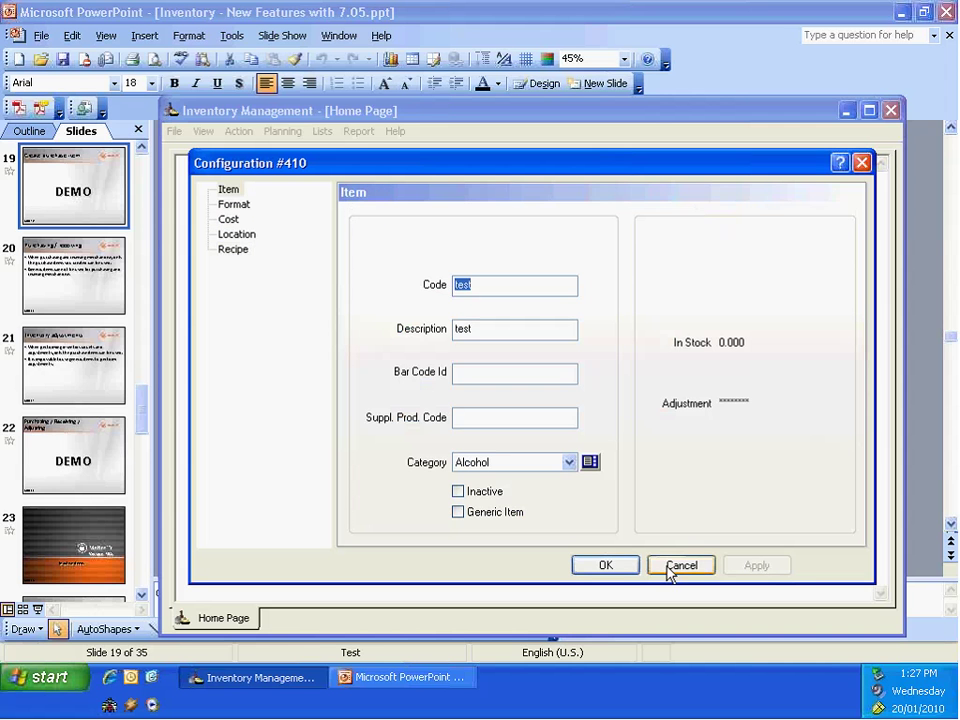
Step: Save the test item with OK and reopen it from the Inventory items list
left_click(614, 568)
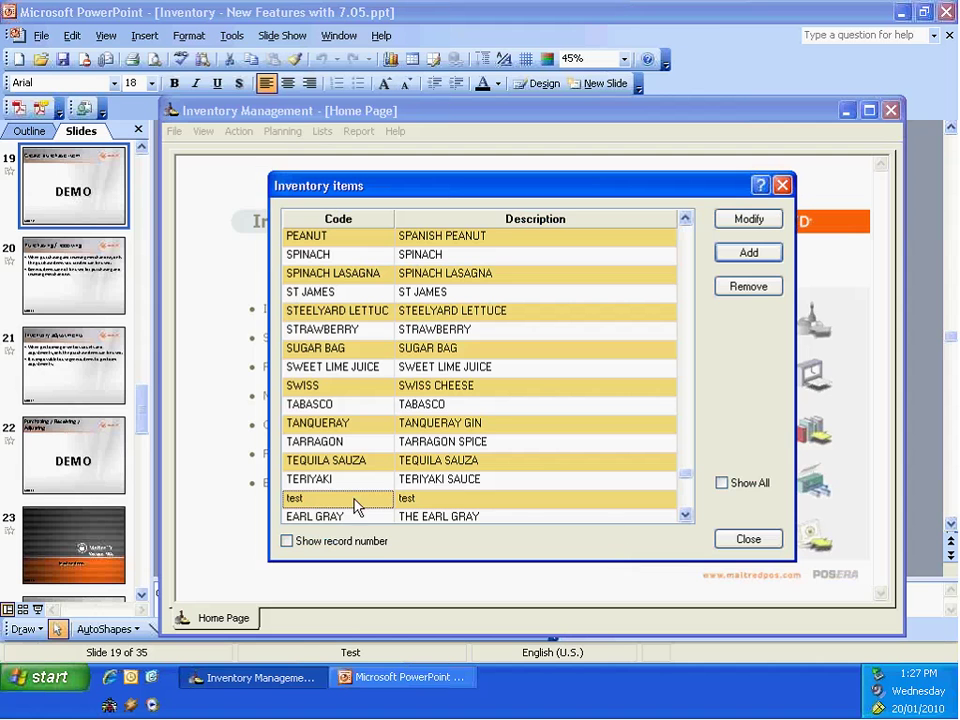
double_click(335, 498)
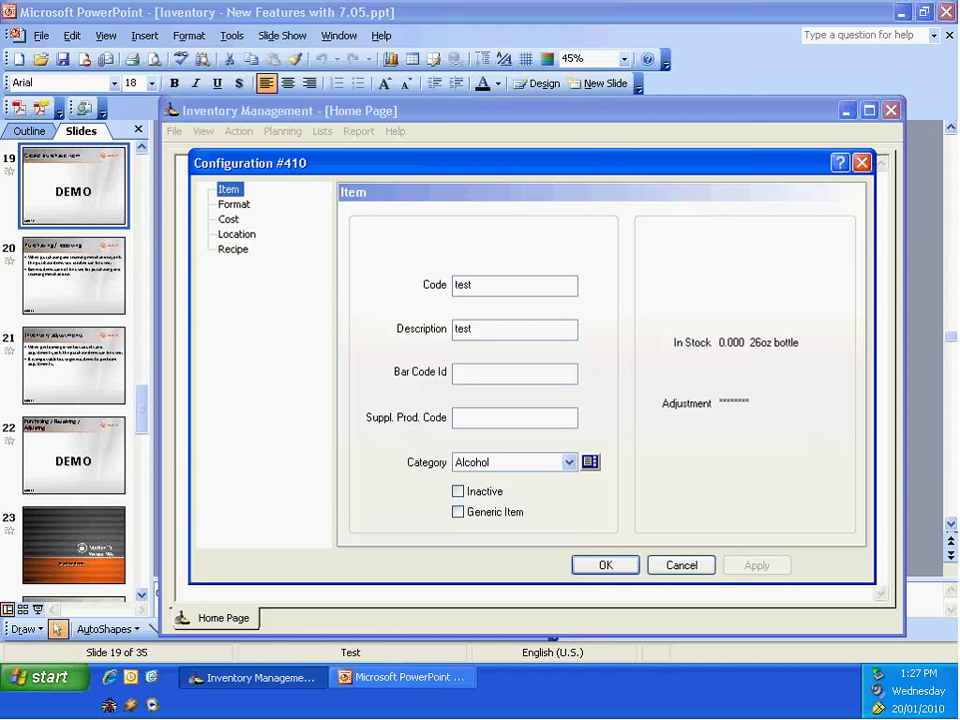
Step: Check the saved Format settings, then the recipe showing 26.000 OUNCE of 1oz Vodka
left_click(240, 206)
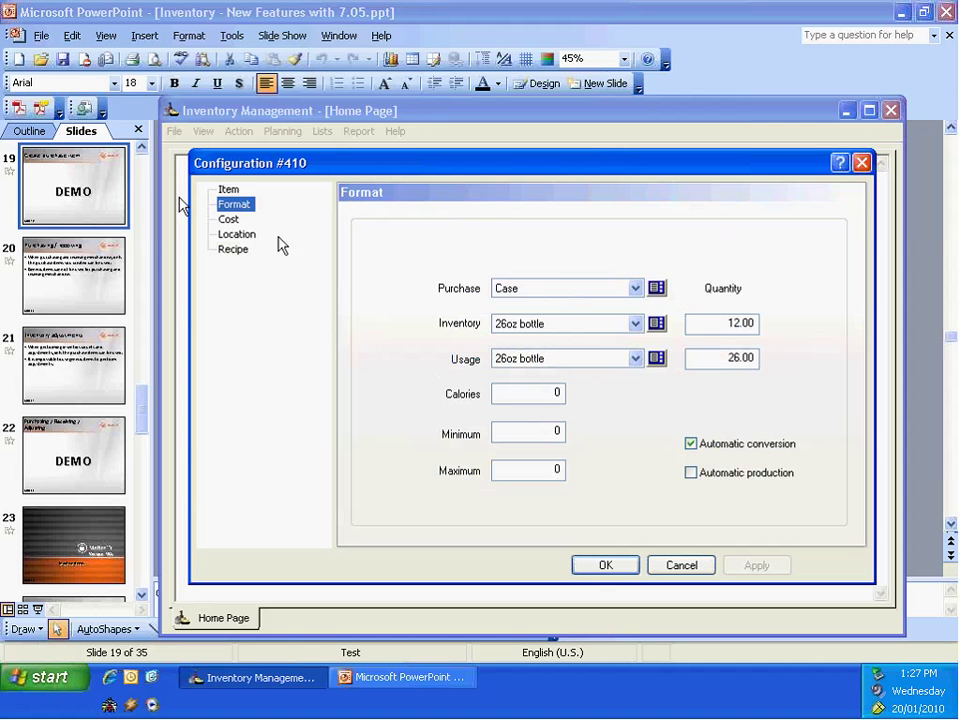
left_click(234, 250)
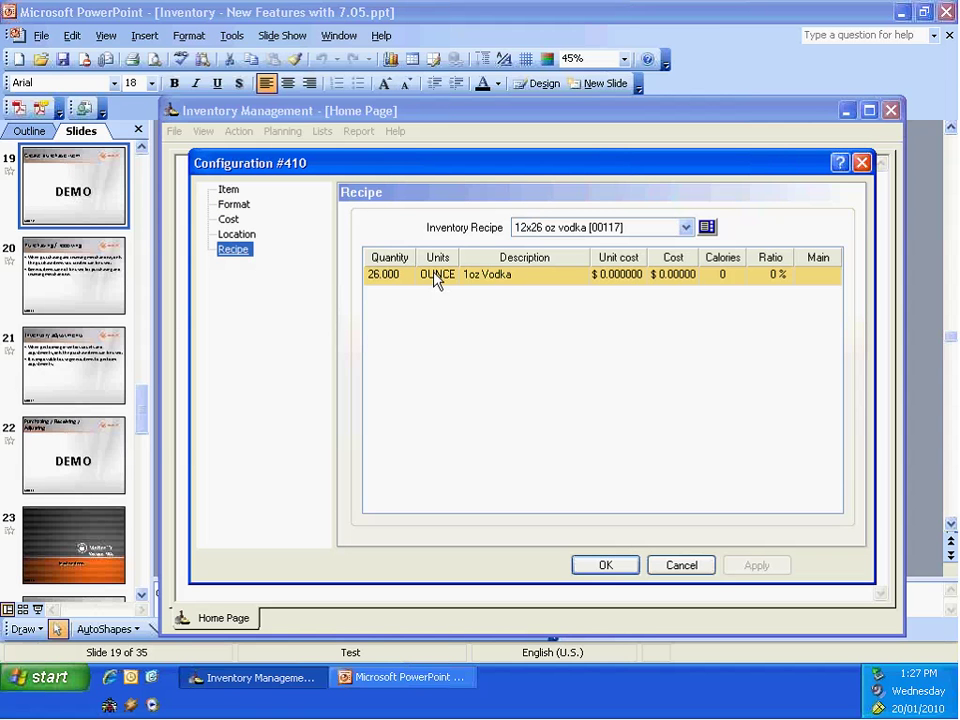
Step: Select the 1oz Vodka recipe row and close Configuration #410 with OK
left_click(454, 285)
left_click(605, 566)
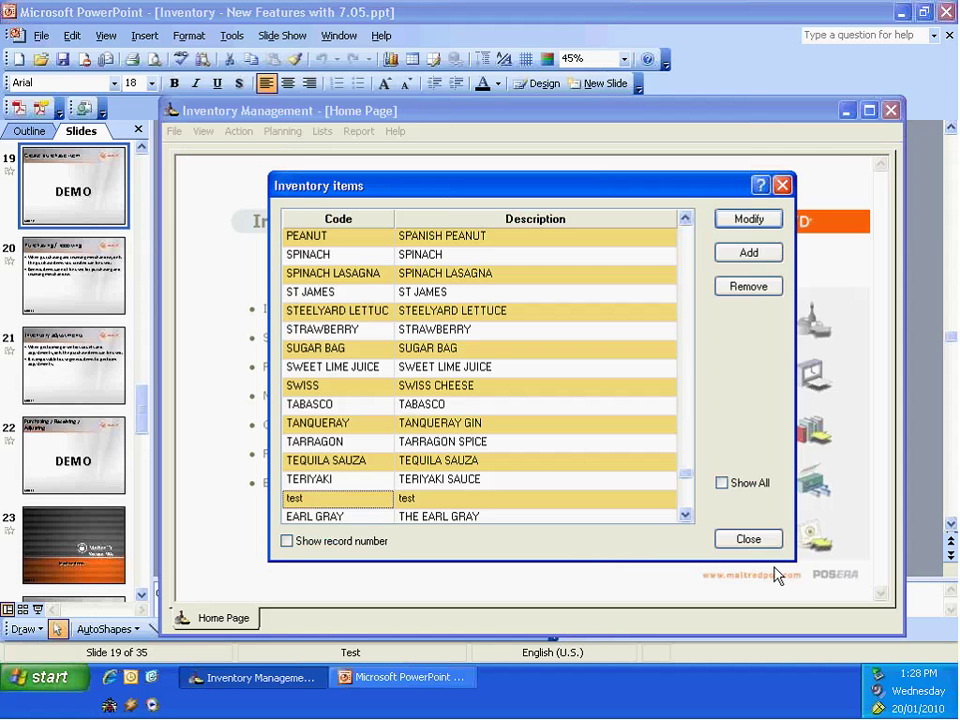
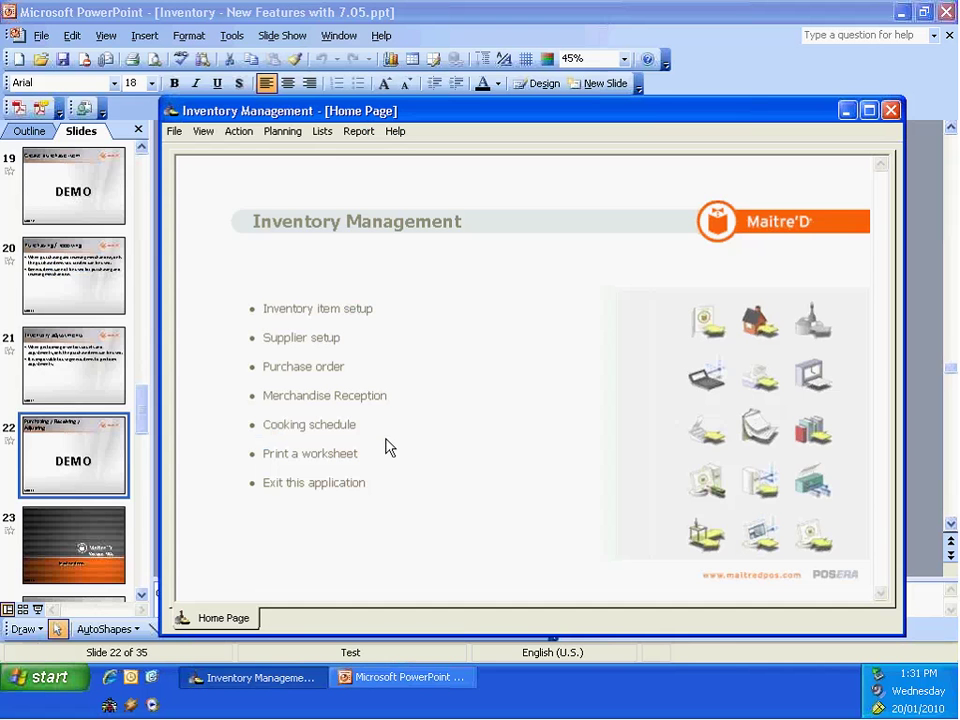
Step: Receive invoice 123 from supplier LIQUOR BOARD with no purchase order
left_click(343, 402)
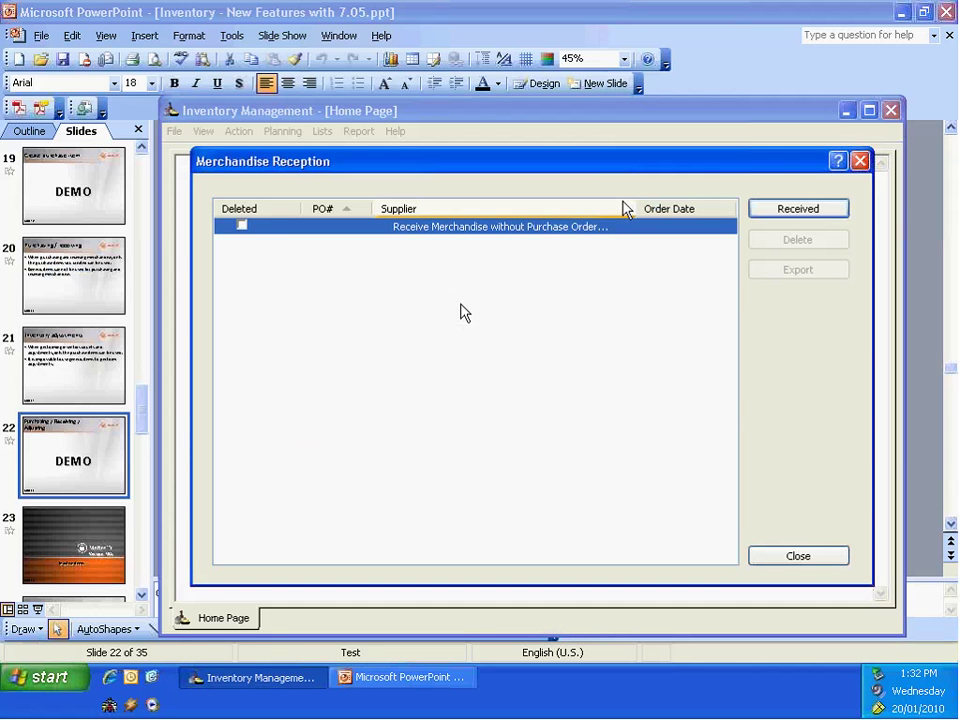
left_click(796, 210)
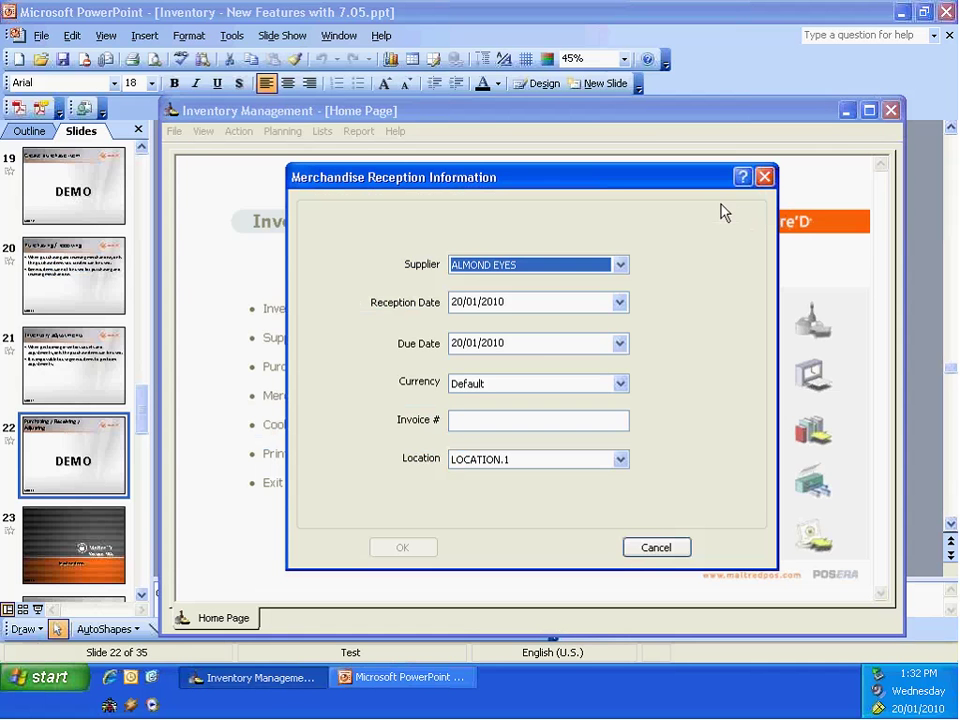
left_click(620, 265)
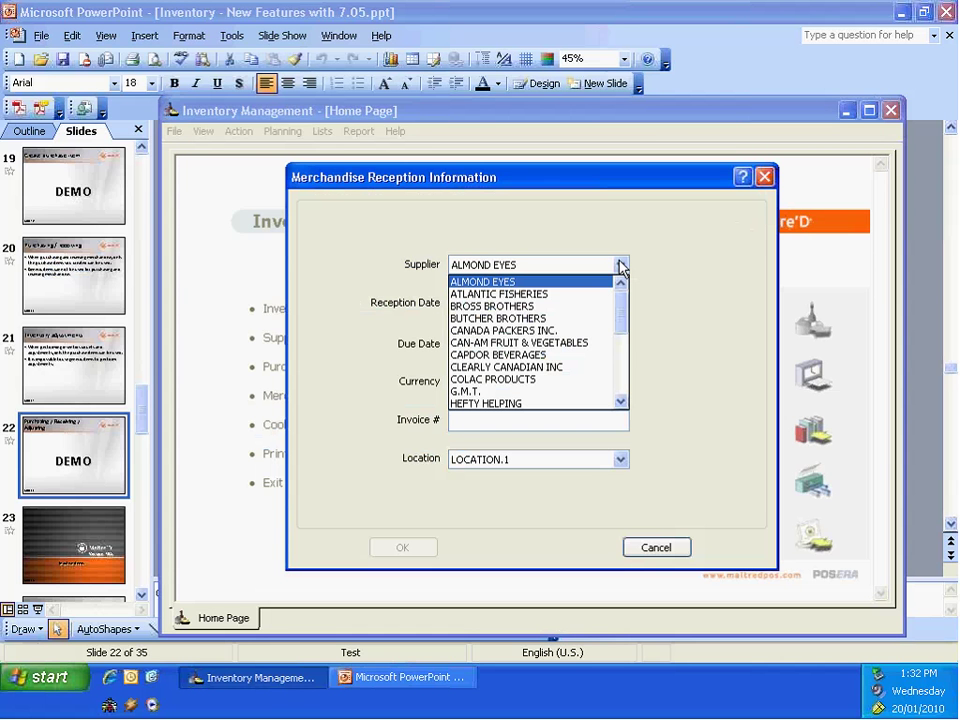
type("li")
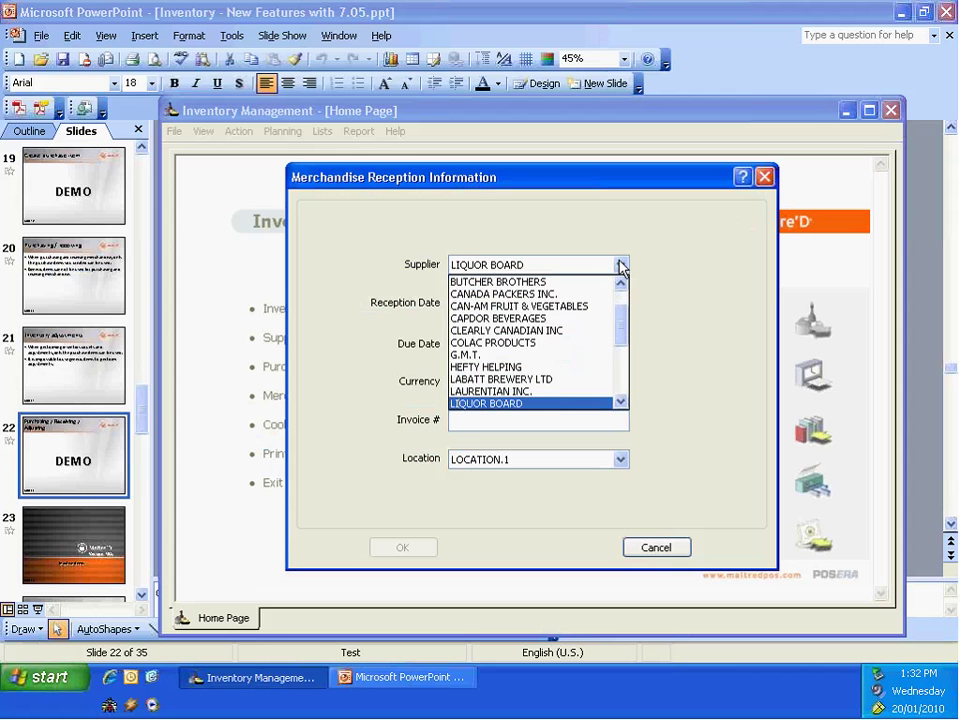
left_click(548, 404)
left_click(478, 419)
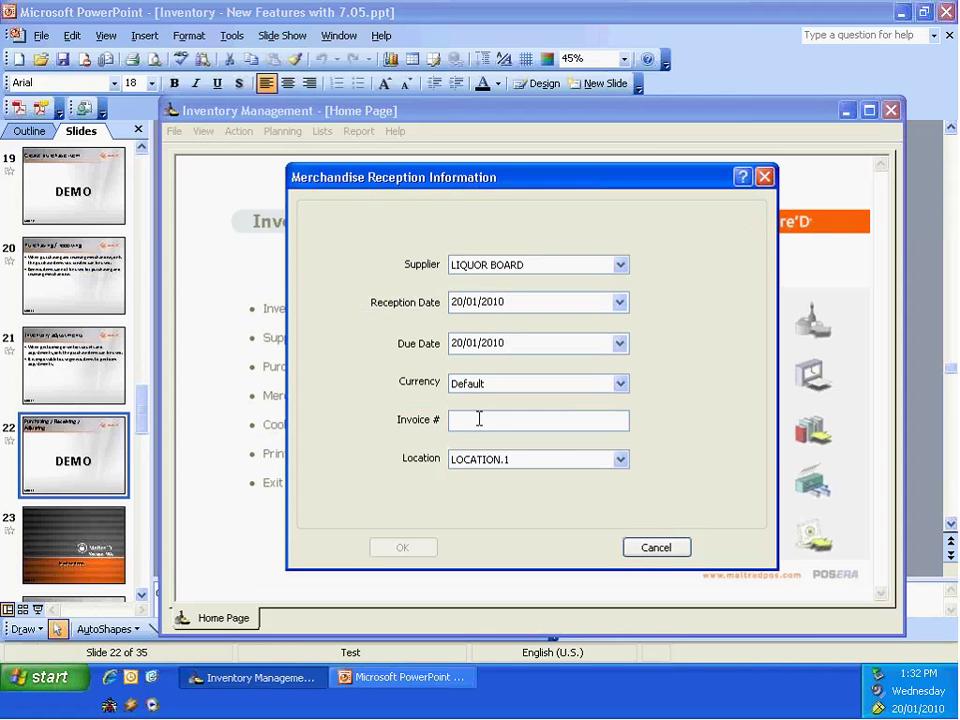
type("123")
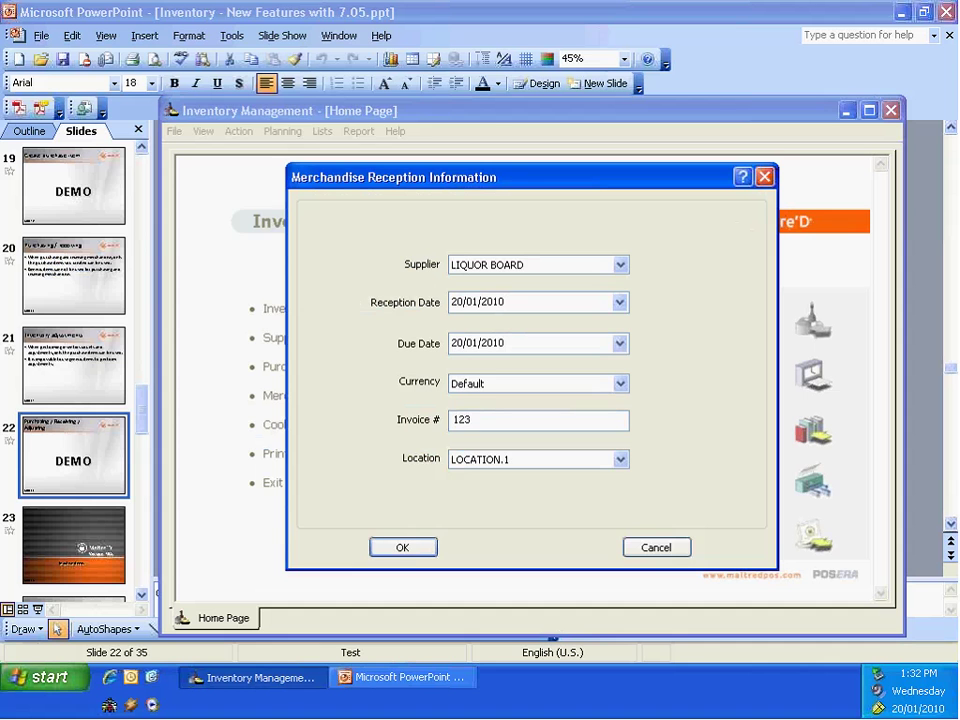
left_click(402, 547)
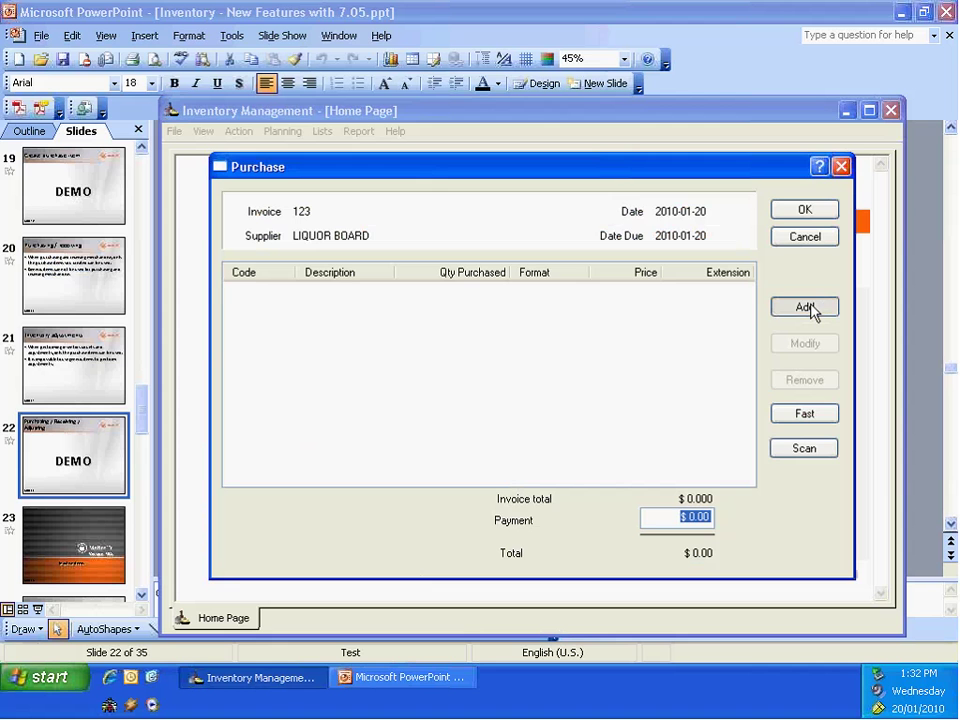
Step: Add a line for 2 cases of 12x26 oz Vodka to invoice 123
left_click(806, 307)
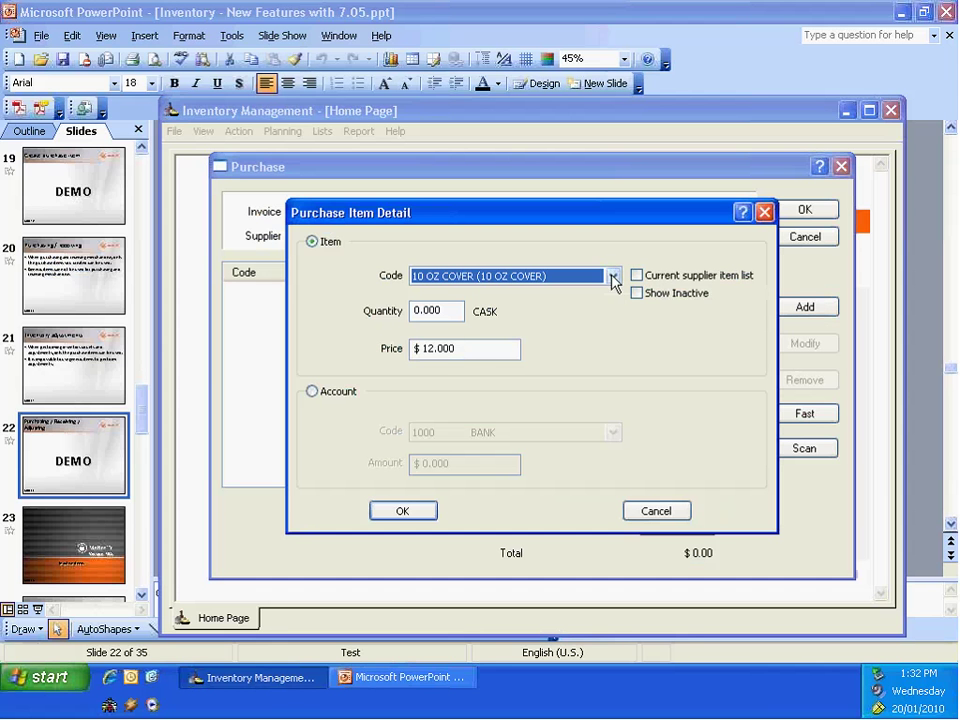
left_click(613, 277)
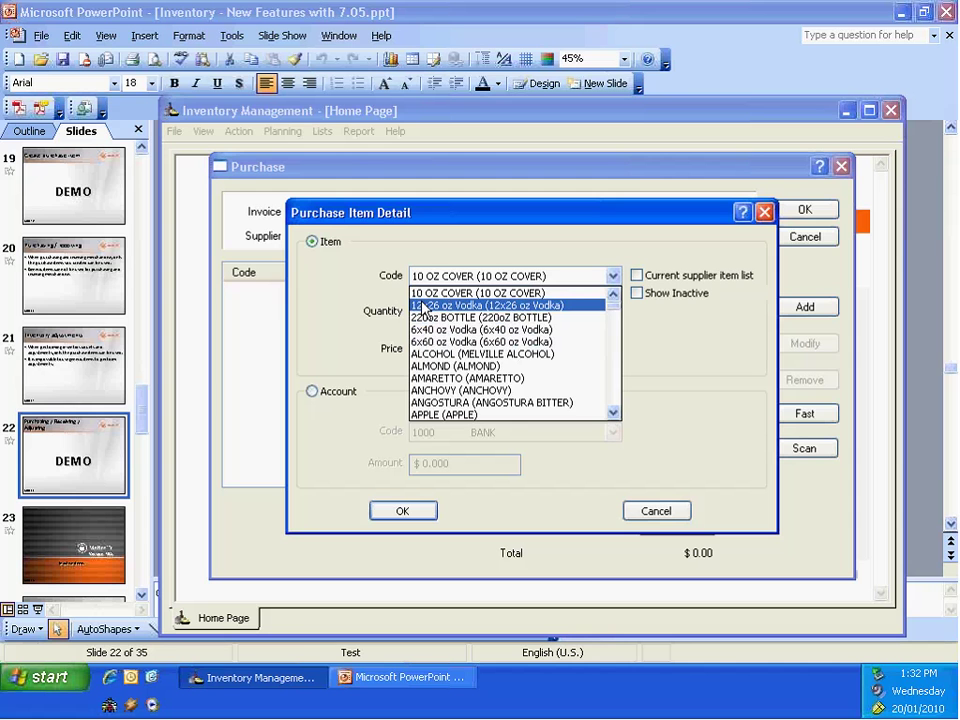
left_click(424, 306)
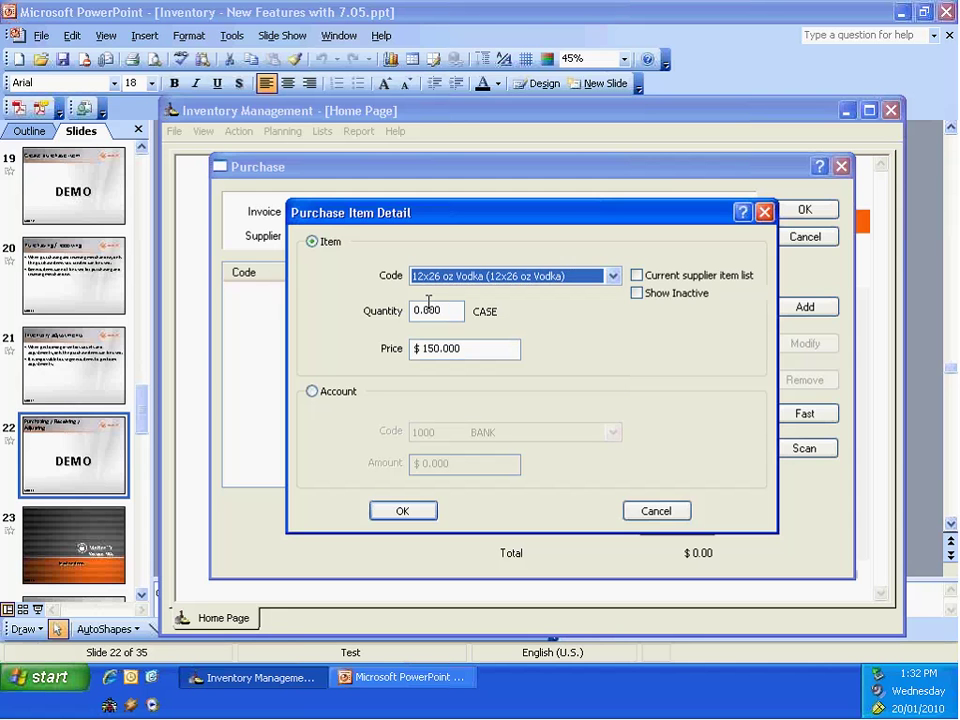
key("Tab")
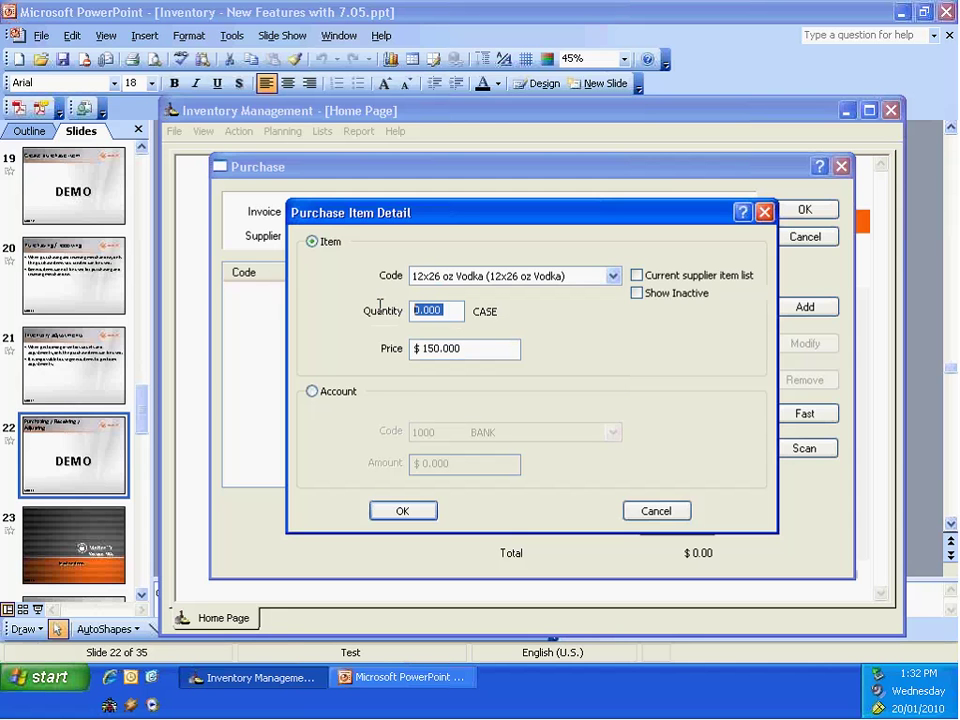
type("2")
left_click(395, 515)
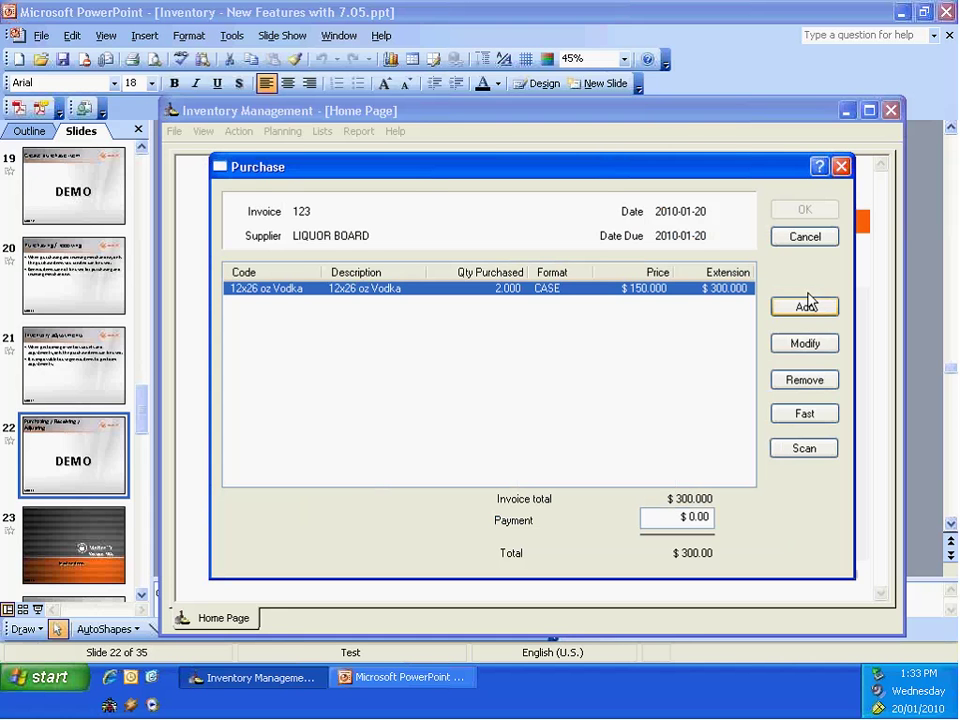
Step: Enter a 300 payment, save invoice 123, and close Merchandise Reception
left_click_drag(684, 522, 717, 514)
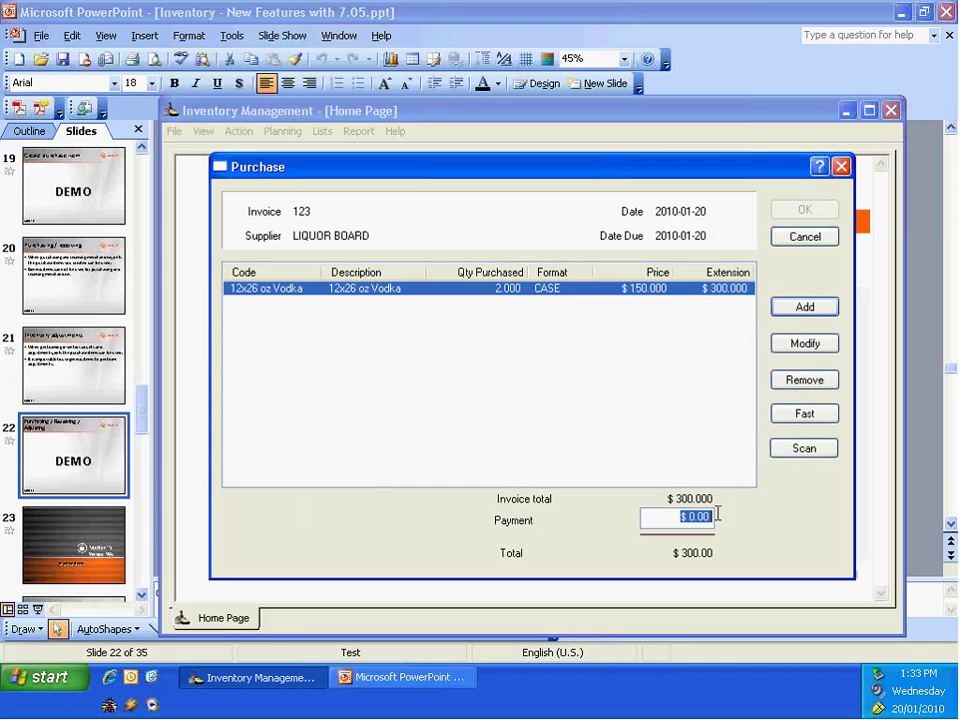
type("300")
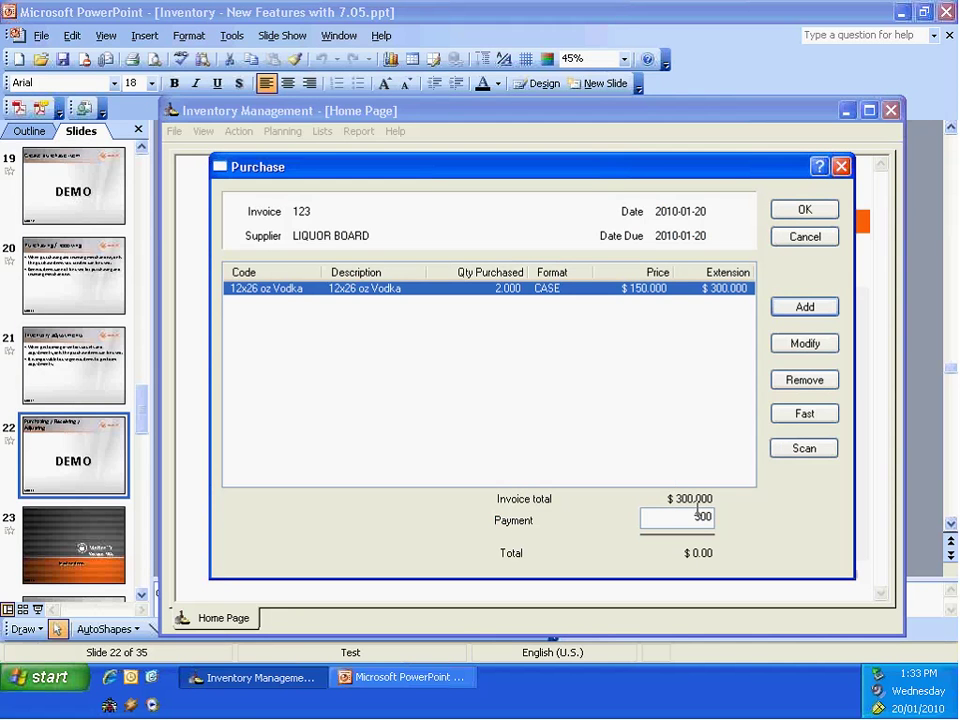
left_click(806, 211)
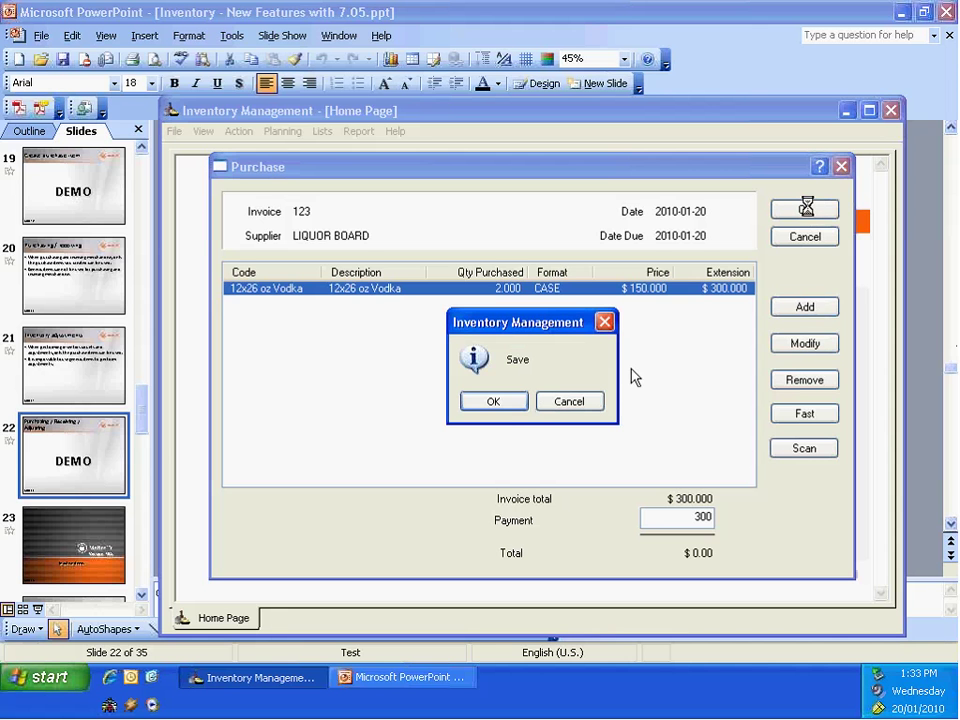
left_click(493, 402)
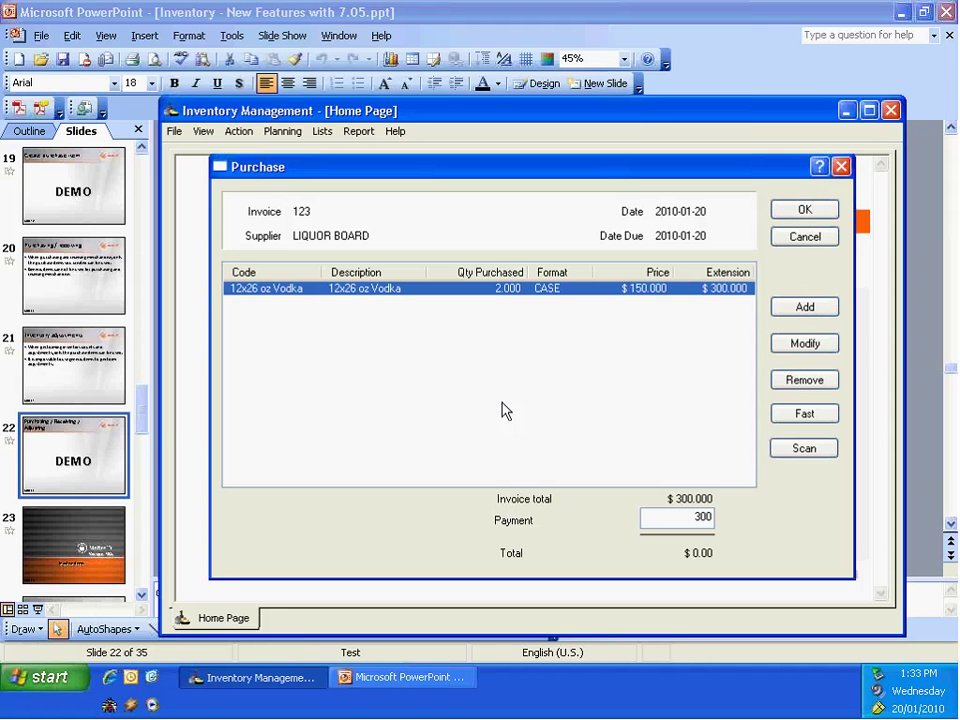
left_click(808, 558)
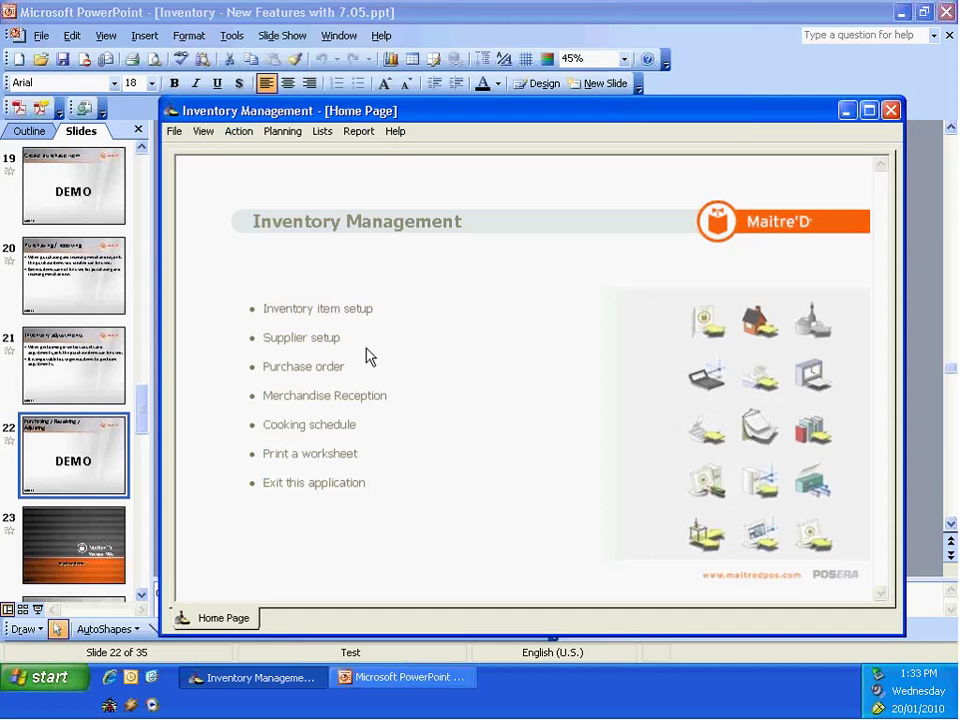
Step: Launch Windows Calculator through the Run dialog with the calc command
left_click(42, 683)
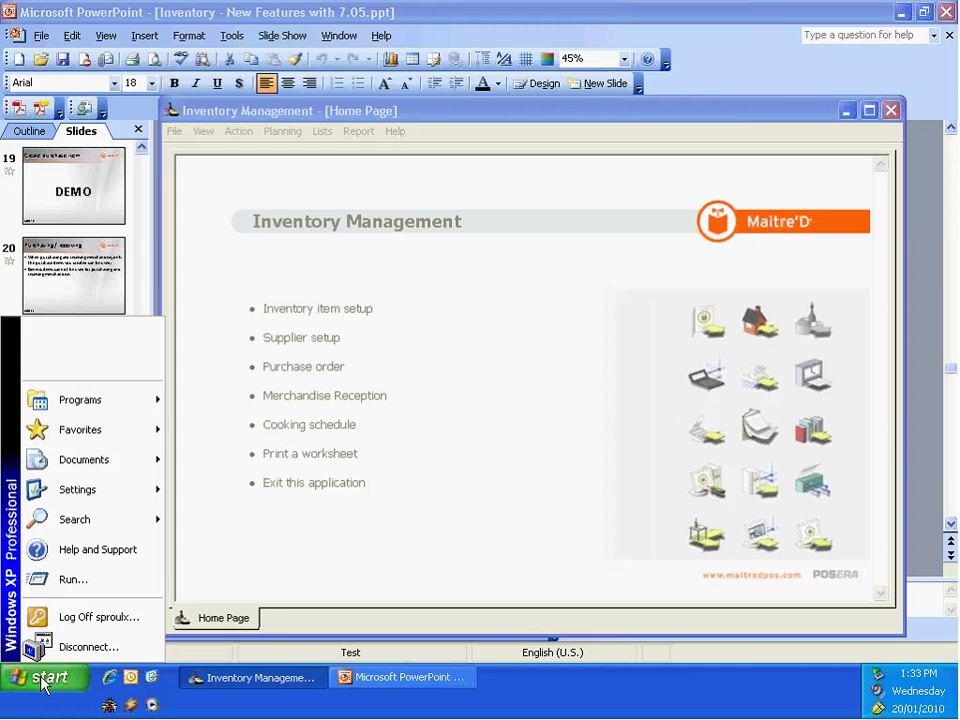
left_click(78, 579)
type("cal")
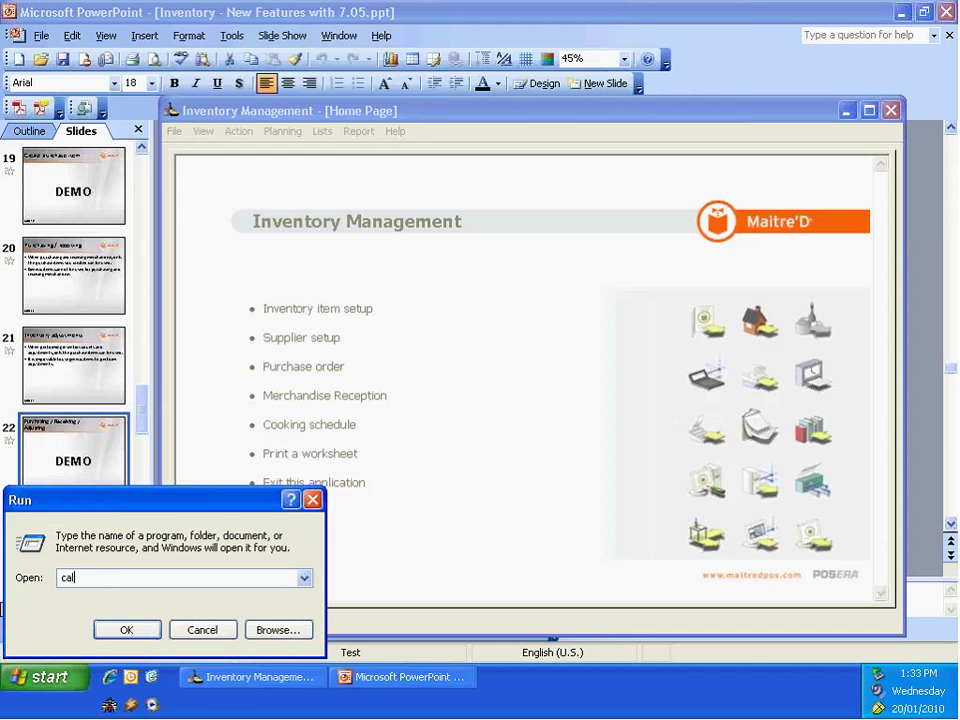
key("Return")
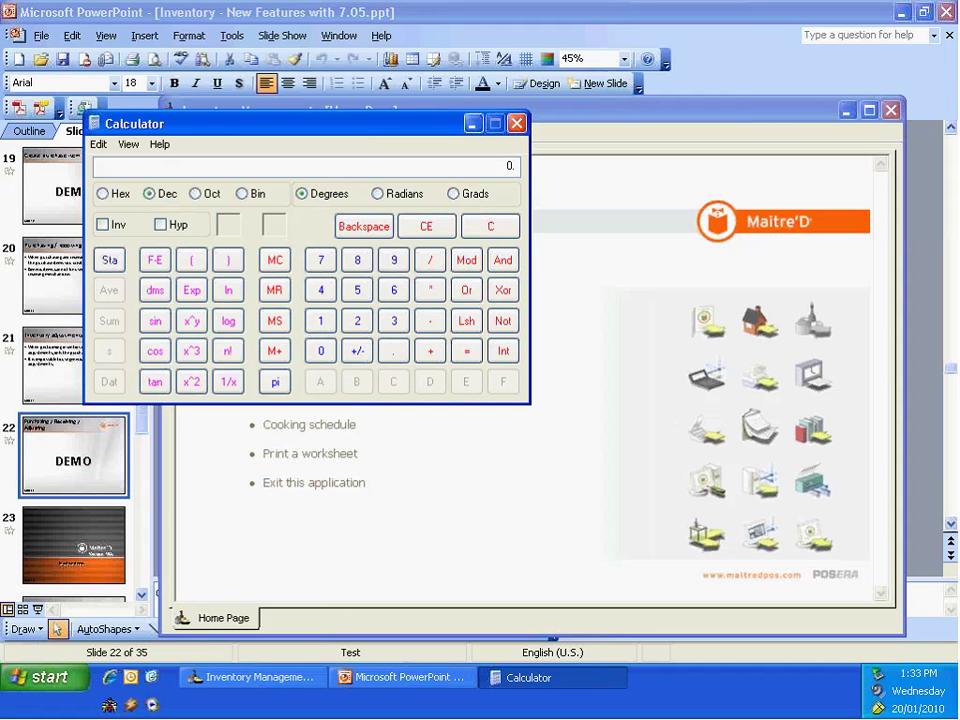
Step: Multiply 12 by 312, then compute 312 × 2 to get 624
left_click(320, 322)
left_click(356, 321)
type("*312")
left_click(429, 291)
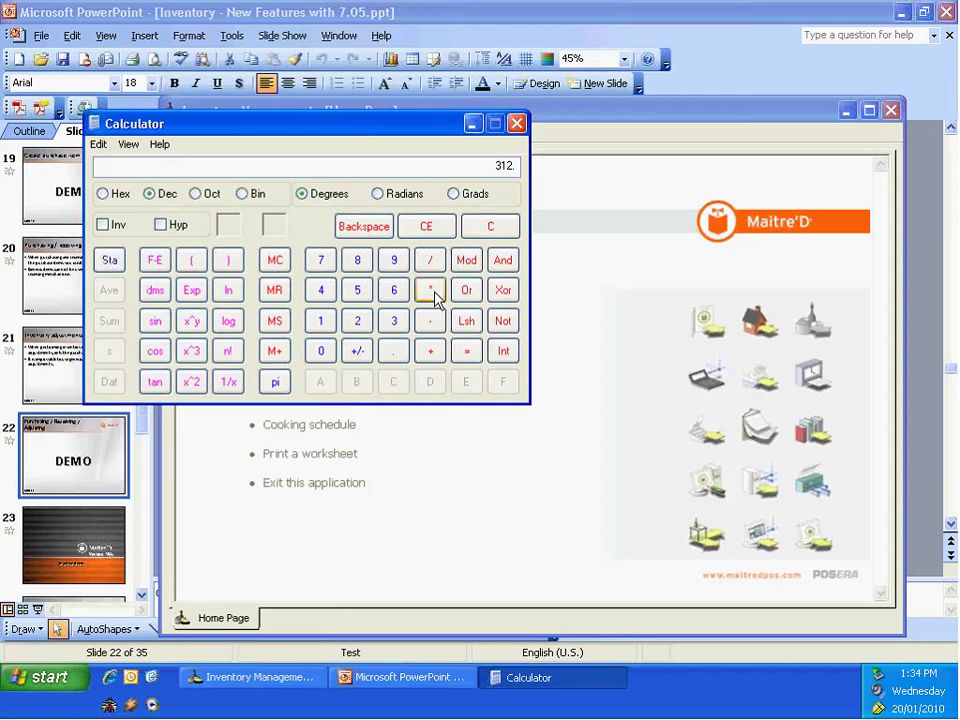
left_click(358, 320)
left_click(465, 349)
Step: Close the calculator, then view and close the 1oz Vodka settings and Inventory items list
left_click(517, 125)
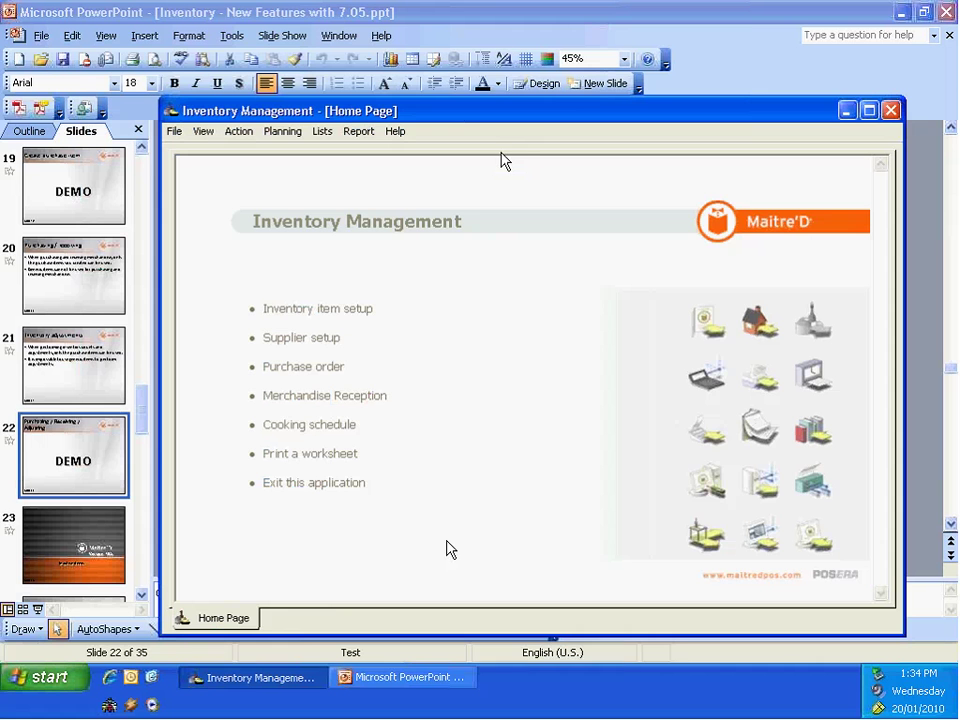
left_click(329, 310)
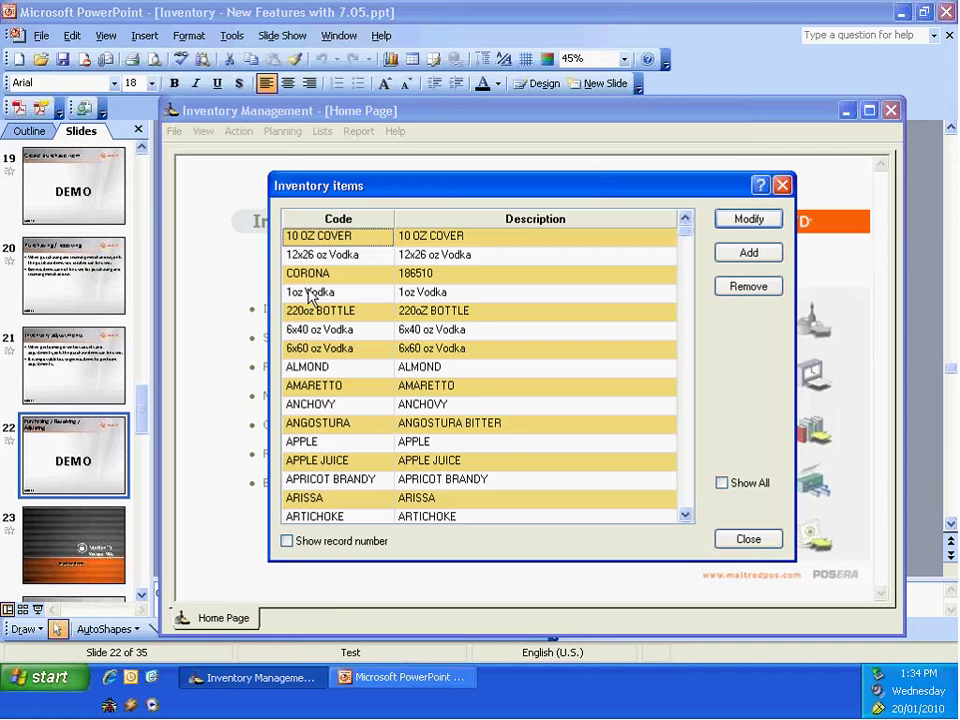
double_click(310, 293)
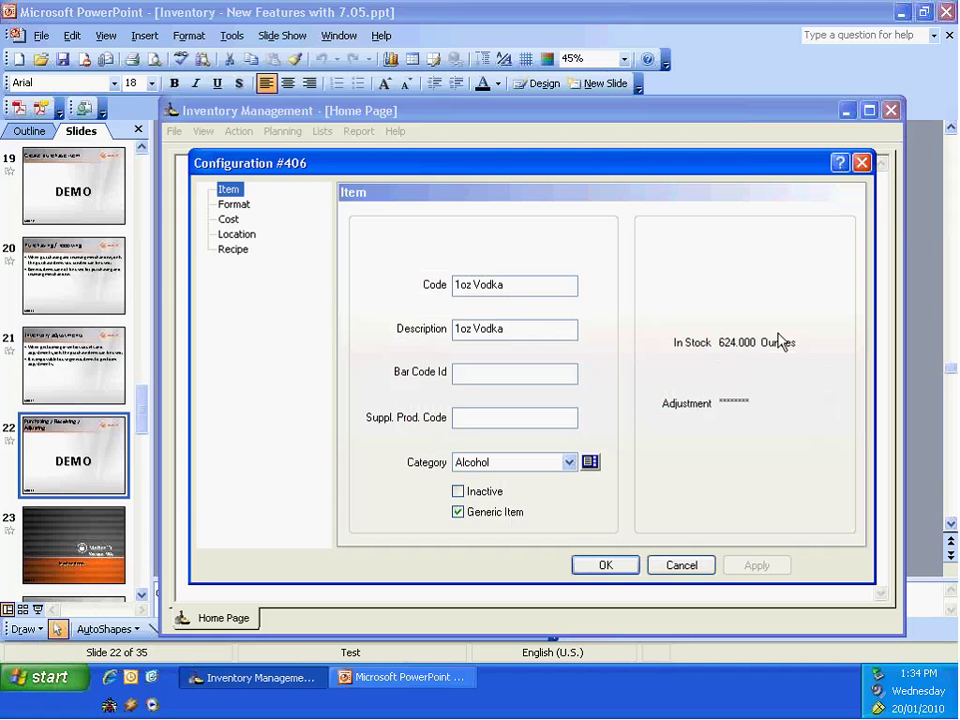
left_click(606, 566)
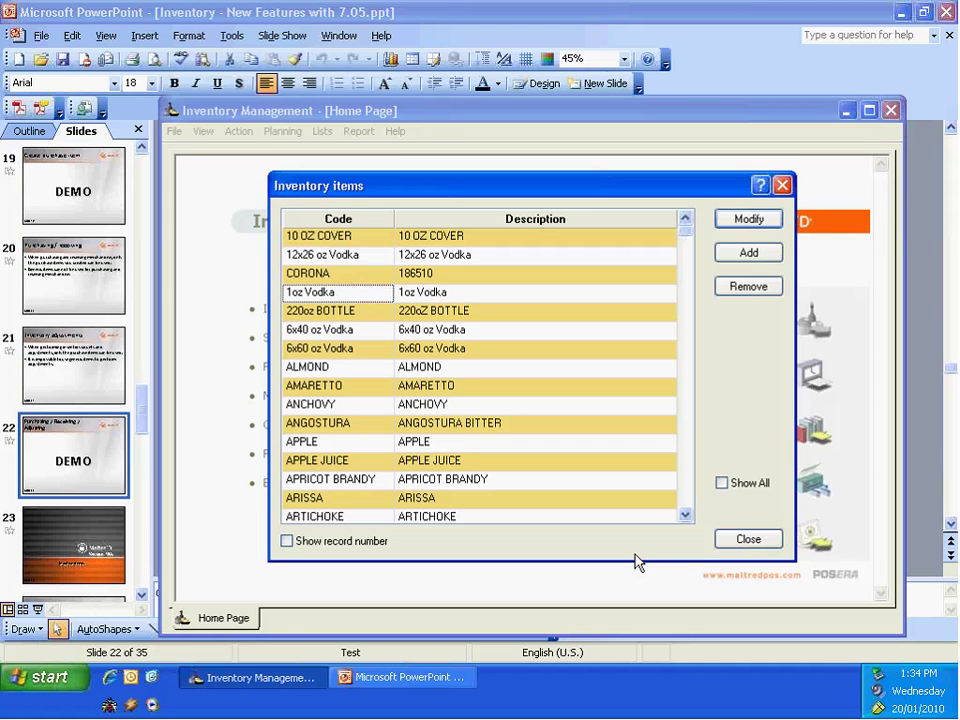
left_click(745, 539)
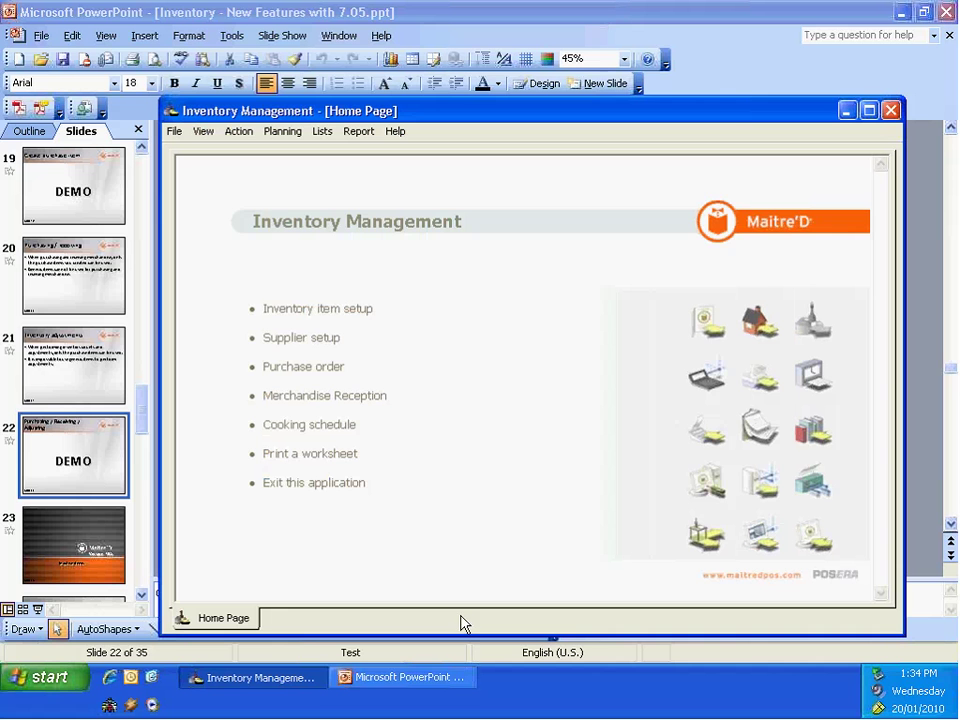
left_click(303, 312)
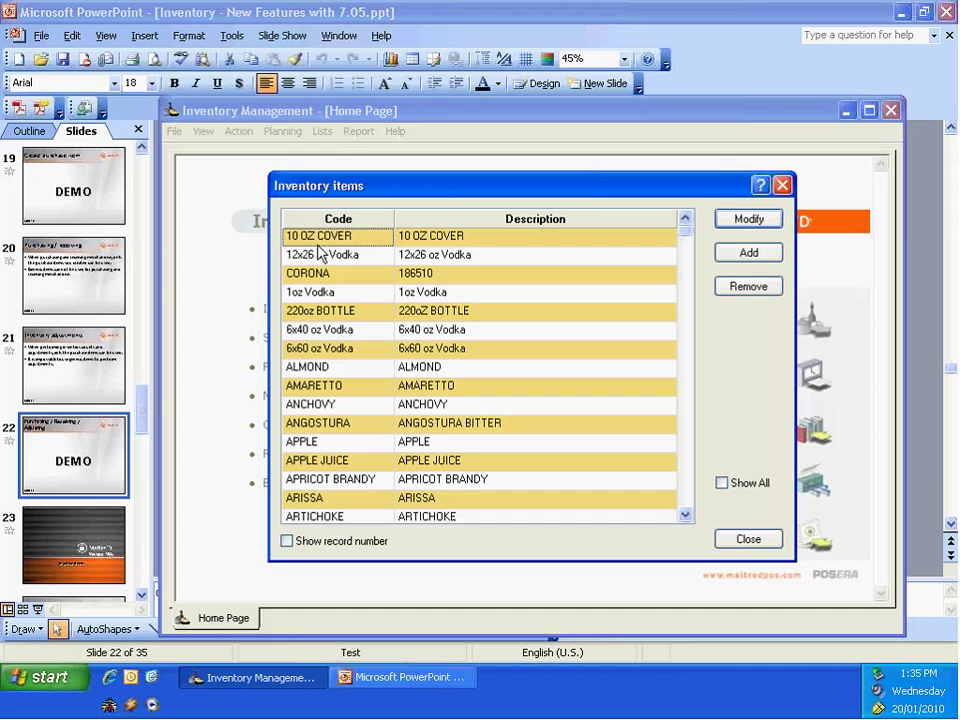
left_click(330, 256)
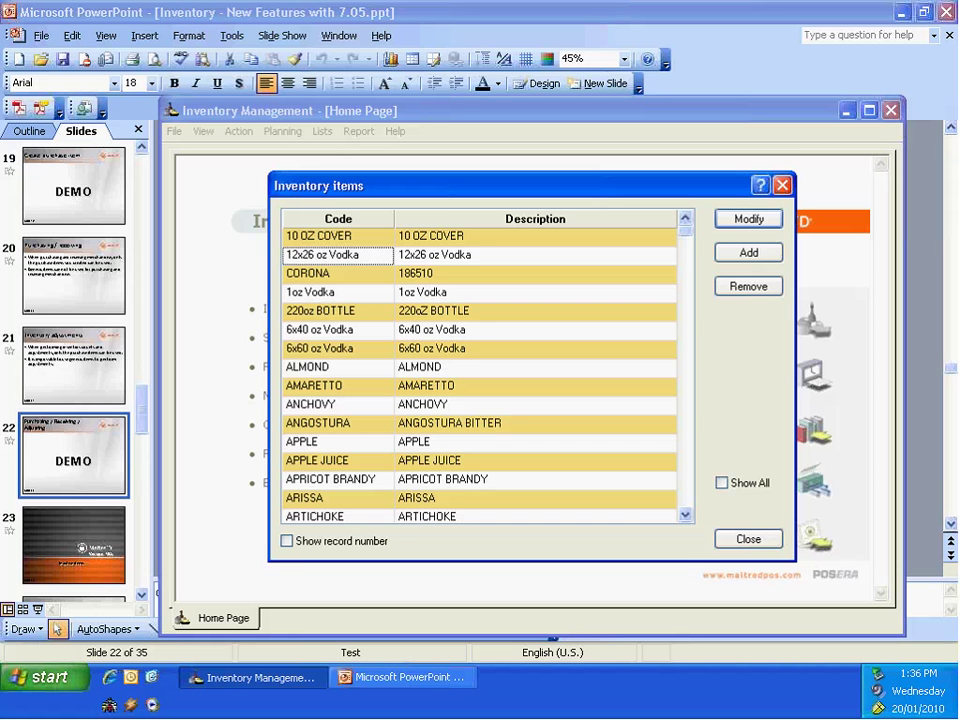
Step: Close the inventory list and start a Now stock adjustment for Location.1
left_click(749, 539)
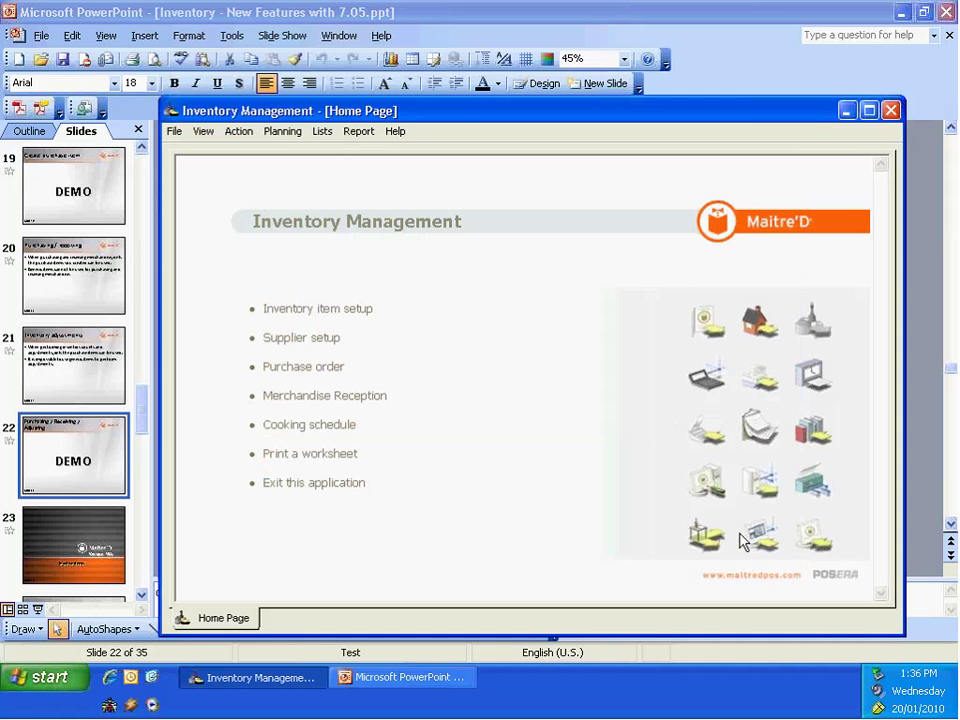
left_click(237, 132)
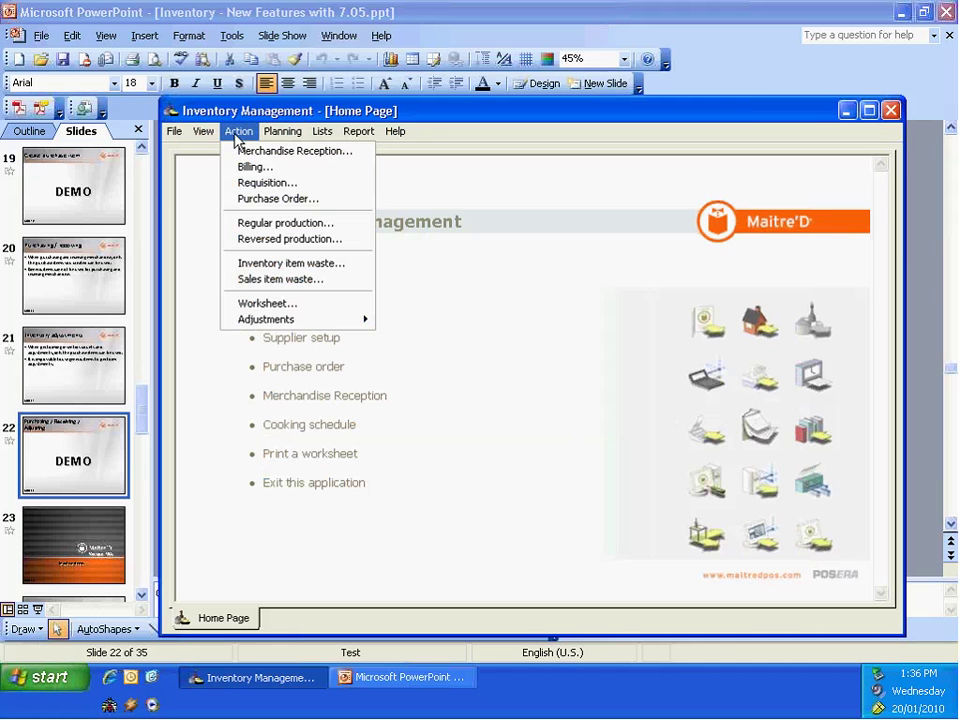
mouse_move(284, 322)
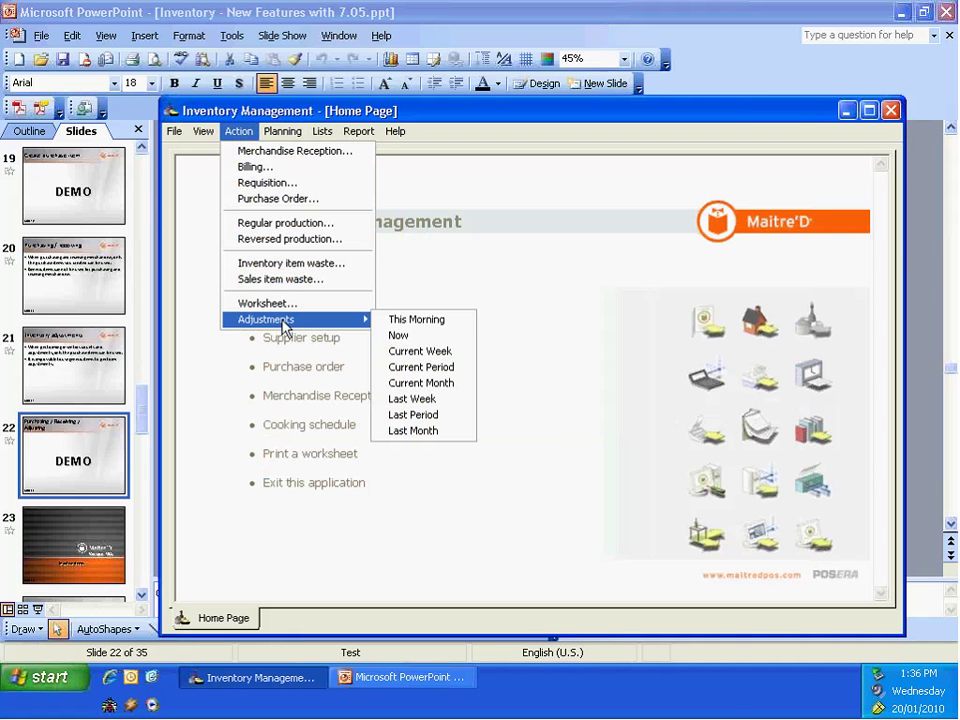
left_click(420, 337)
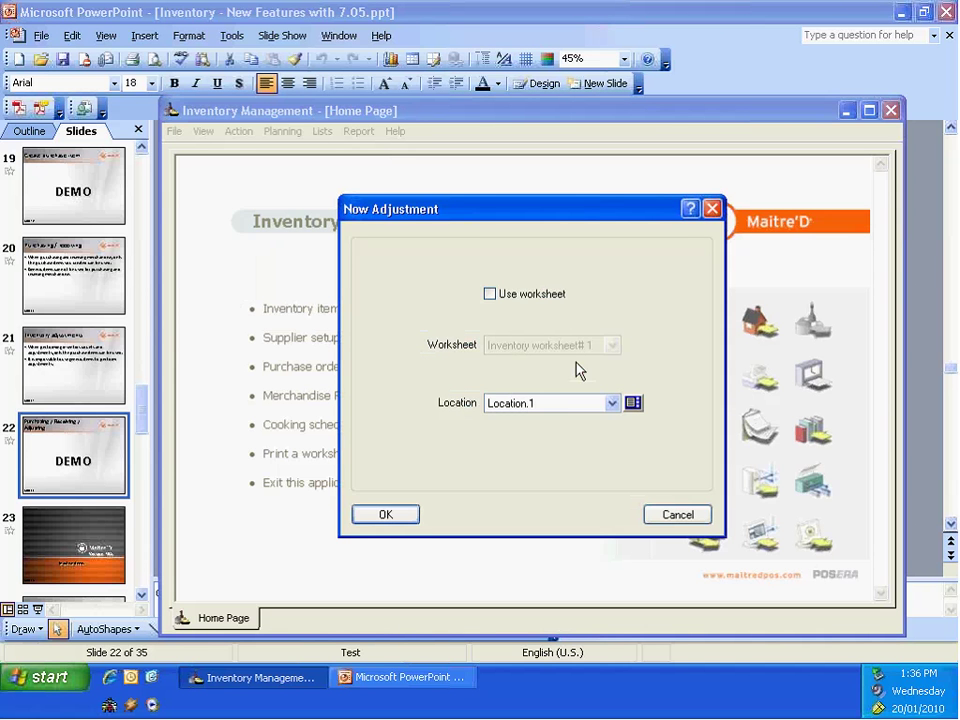
left_click(393, 515)
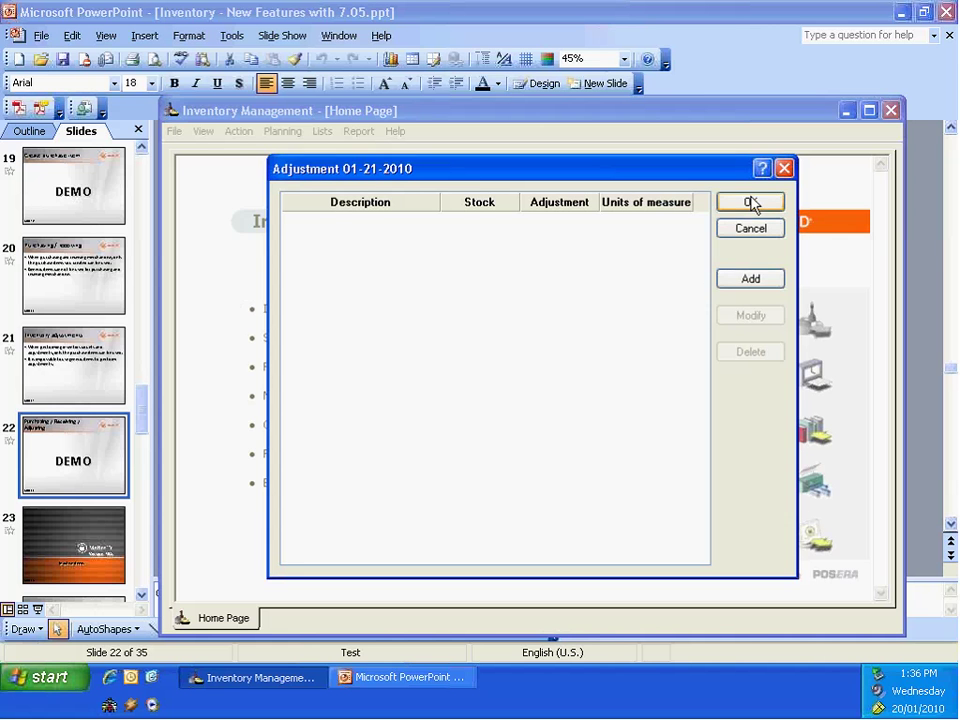
Step: Add a 12x26 oz vodka line, review its Case, 26oz bottle and Ounce counts, then cancel it
left_click(754, 279)
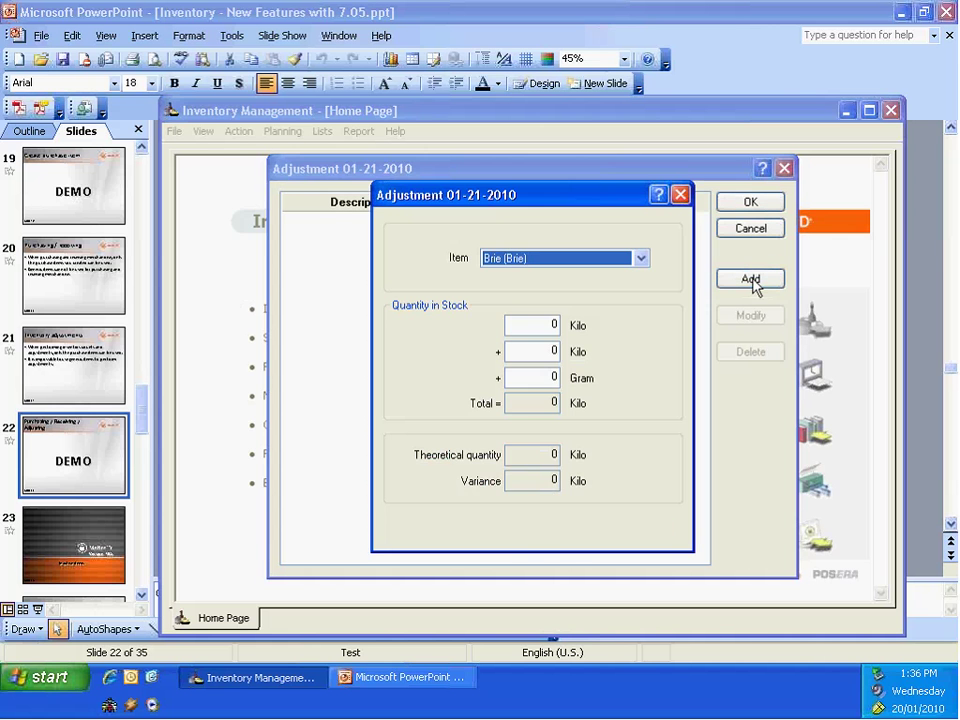
left_click(641, 259)
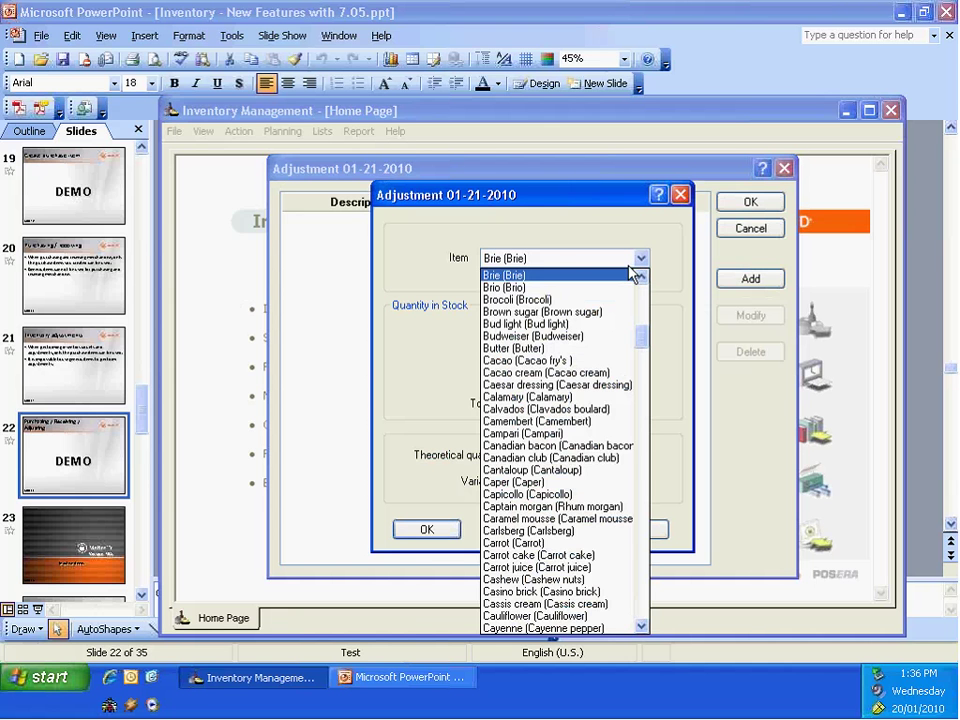
key("Home")
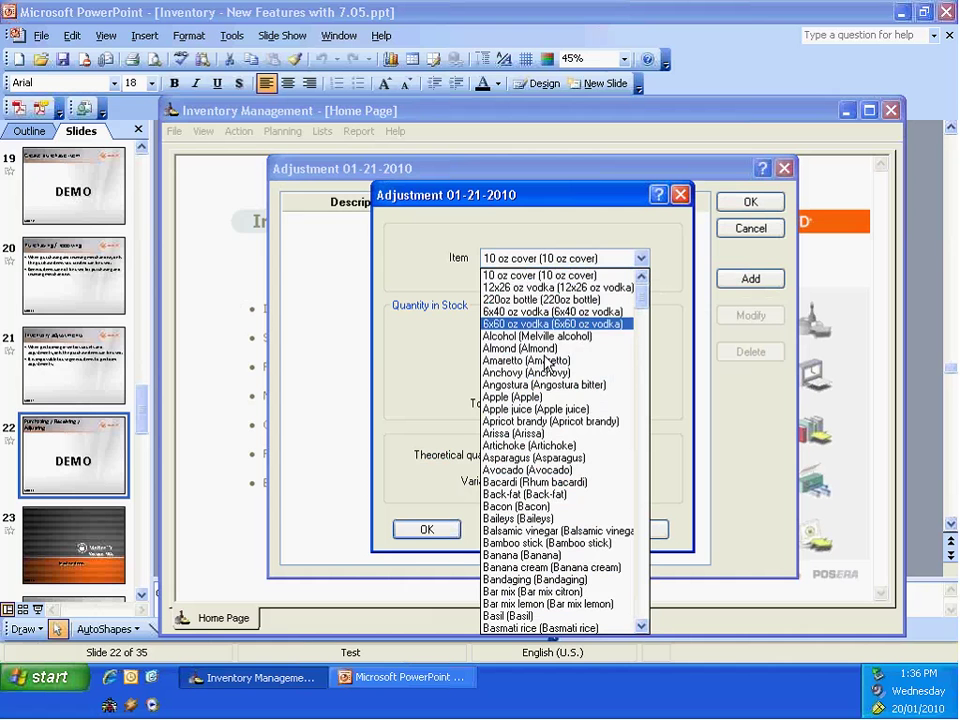
left_click(526, 290)
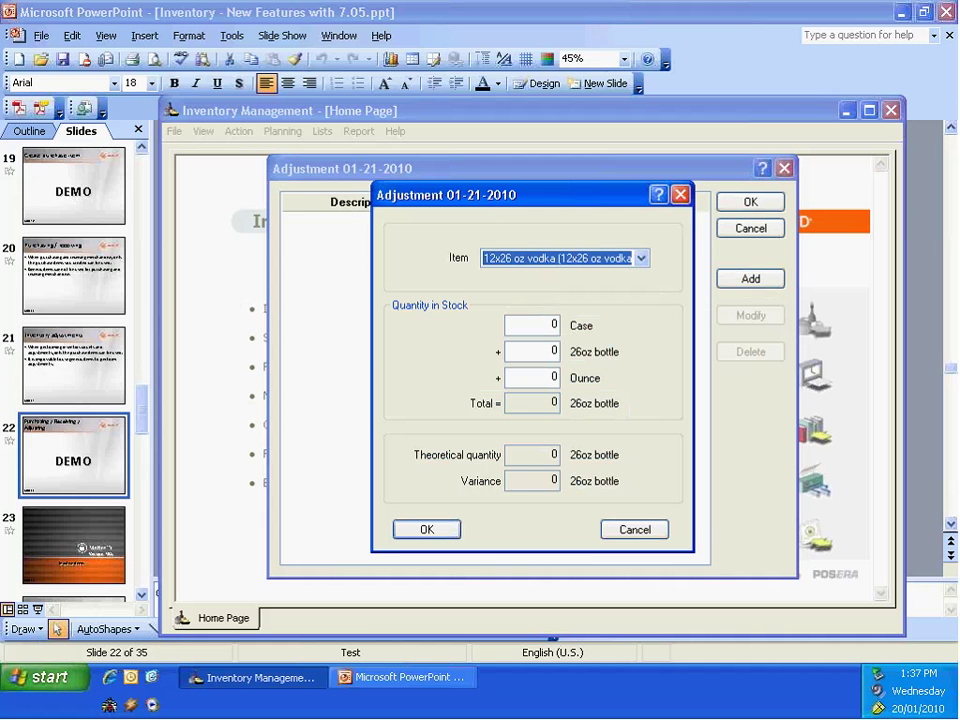
left_click(542, 322)
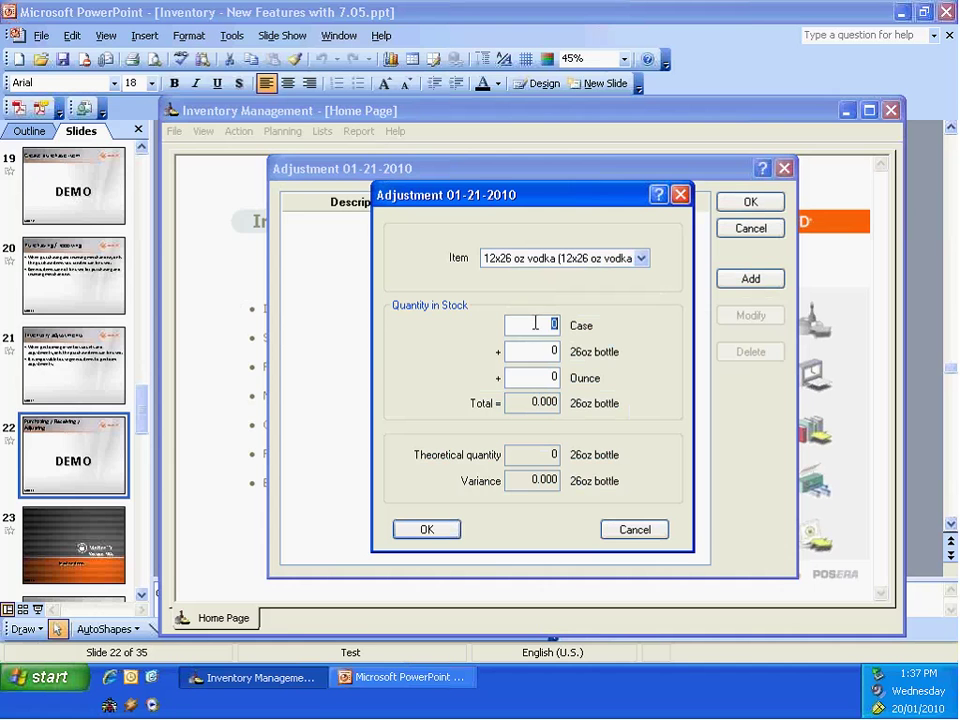
left_click(538, 350)
left_click(556, 377)
left_click(634, 528)
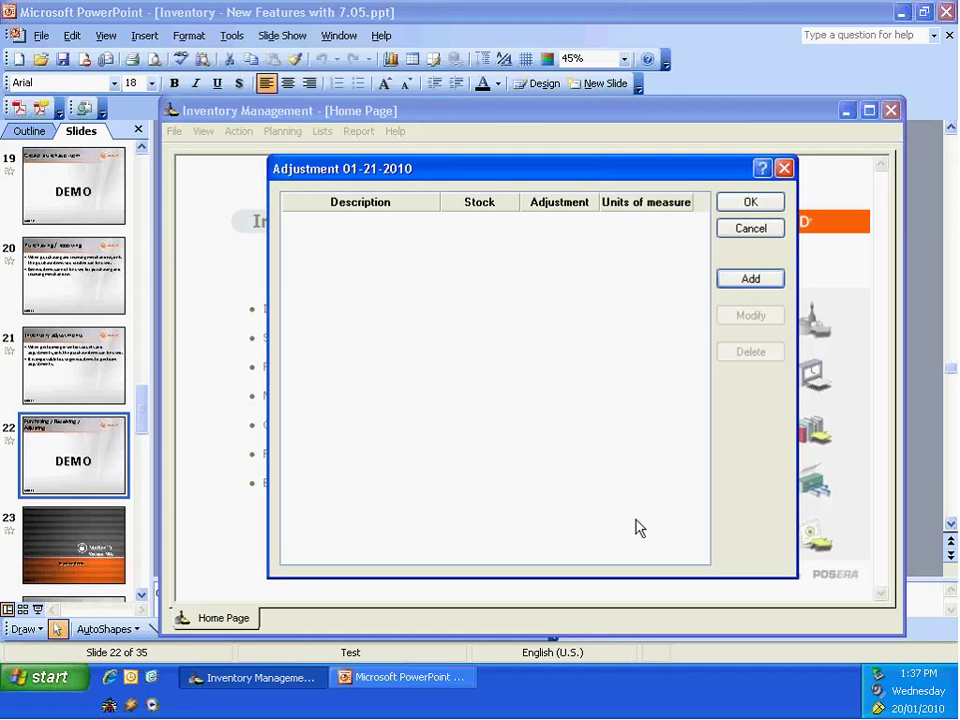
Step: Cancel the adjustment and start the PowerPoint slide show from slide 22
left_click(758, 229)
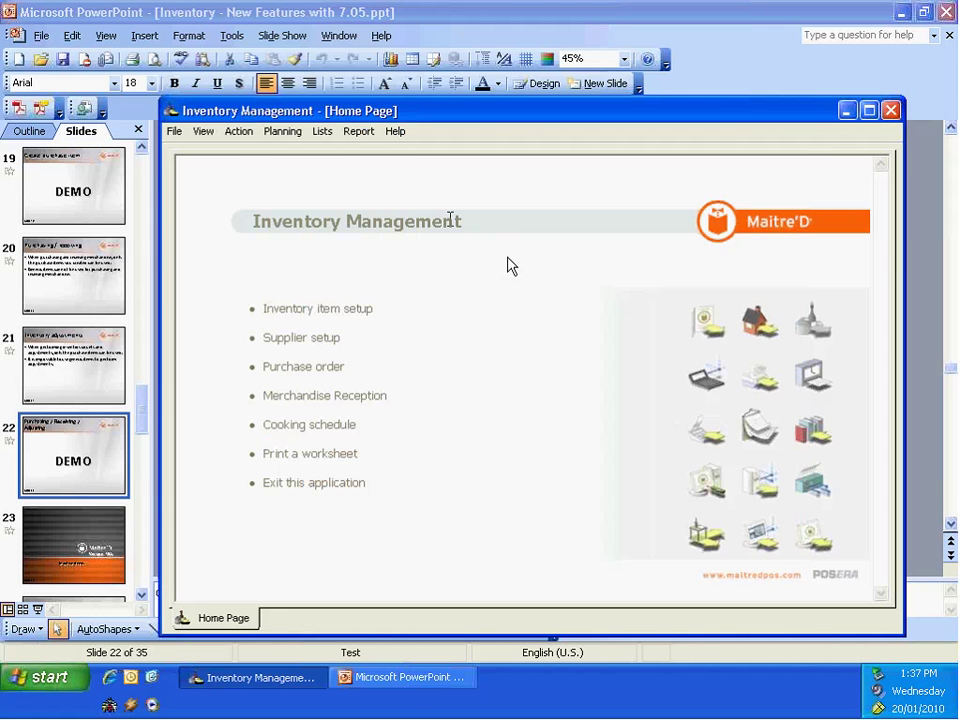
left_click(419, 680)
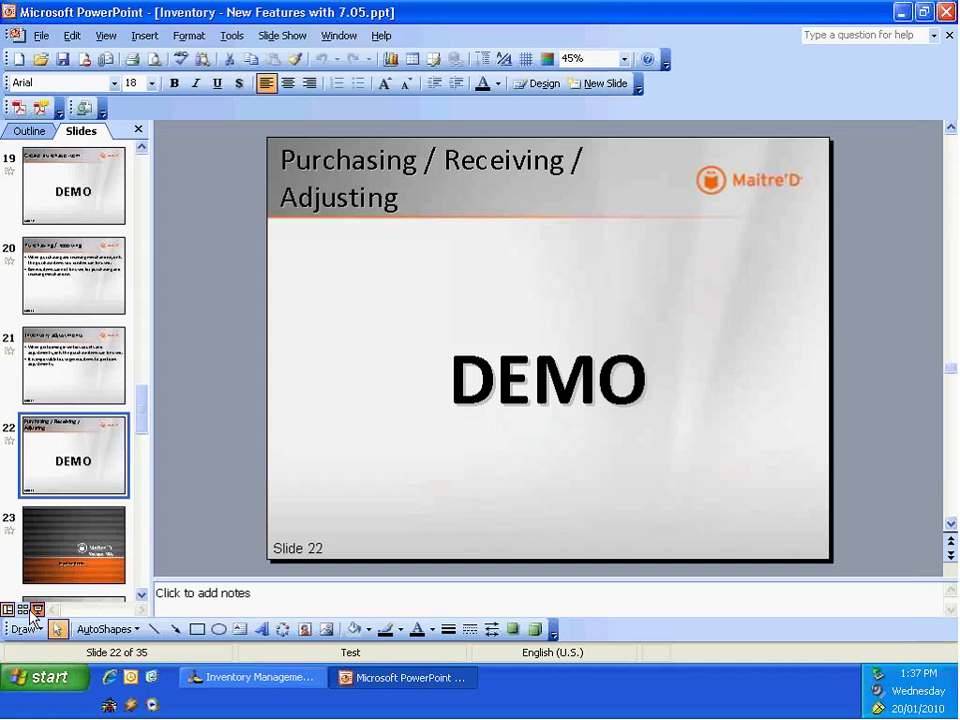
left_click(36, 610)
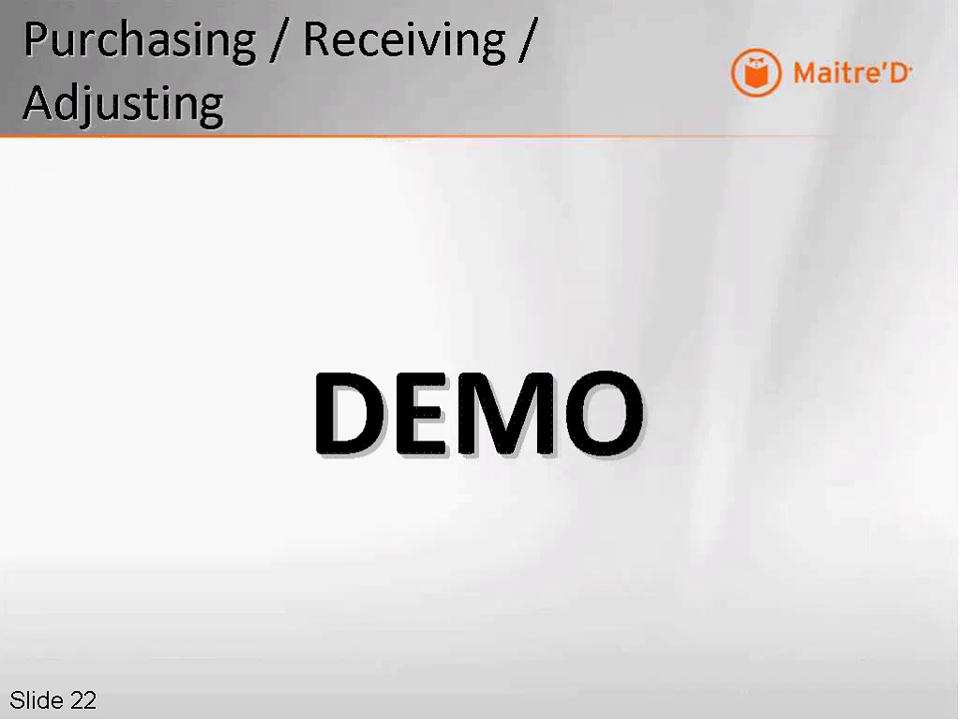
Step: Advance to slide 24, bringing in the Inactive items title
key("space")
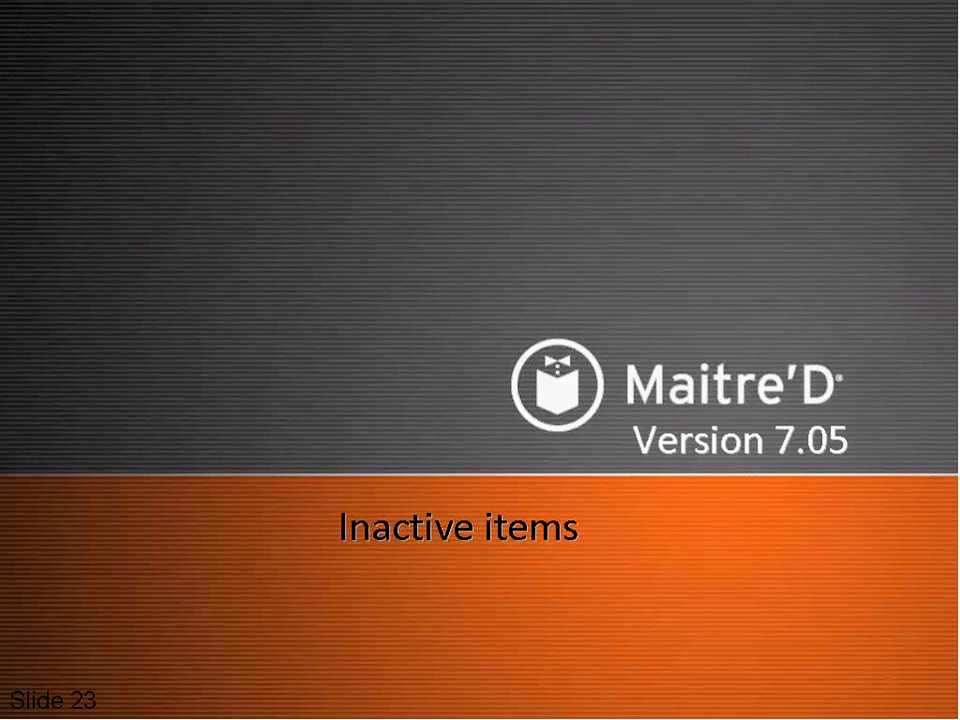
key("space")
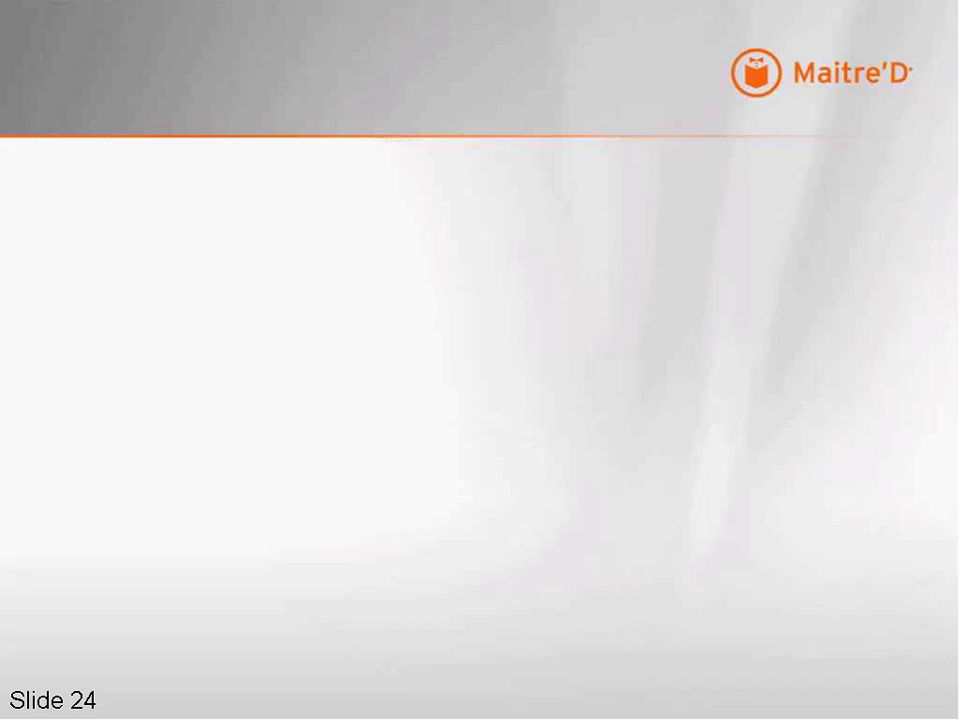
key("space")
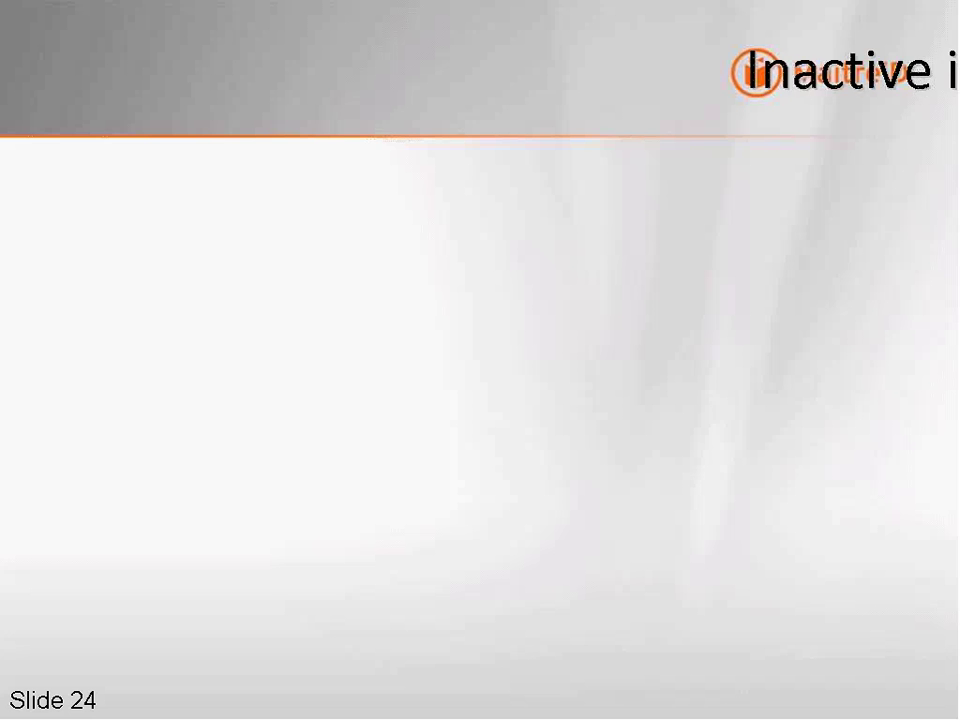
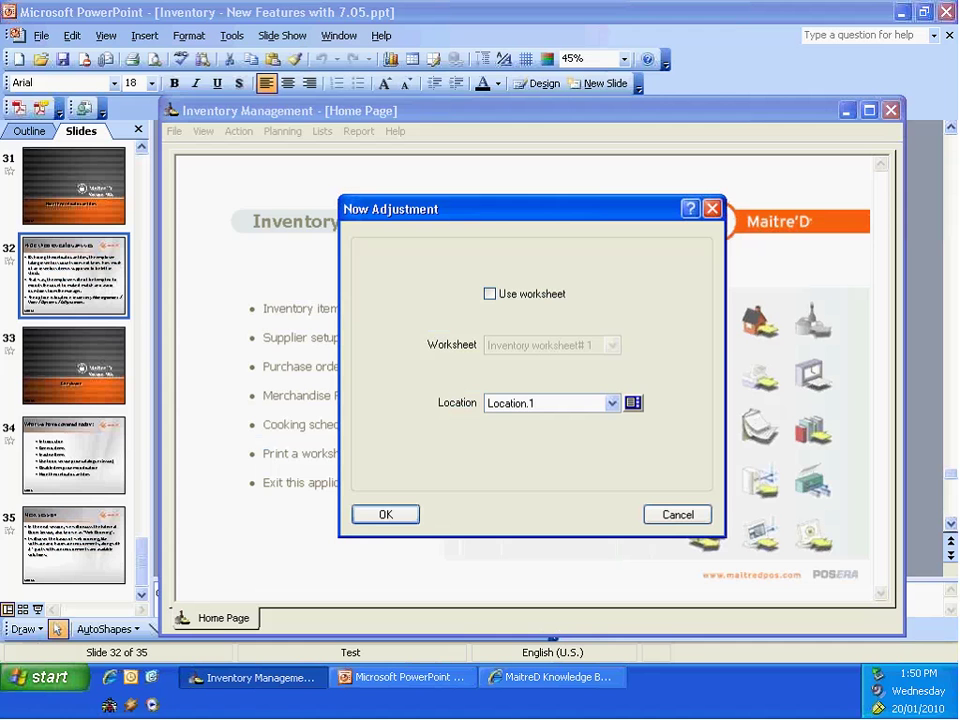
Step: Start a Location.1 adjustment, browse its item list from 10 oz cover, then drop the item line
left_click(381, 519)
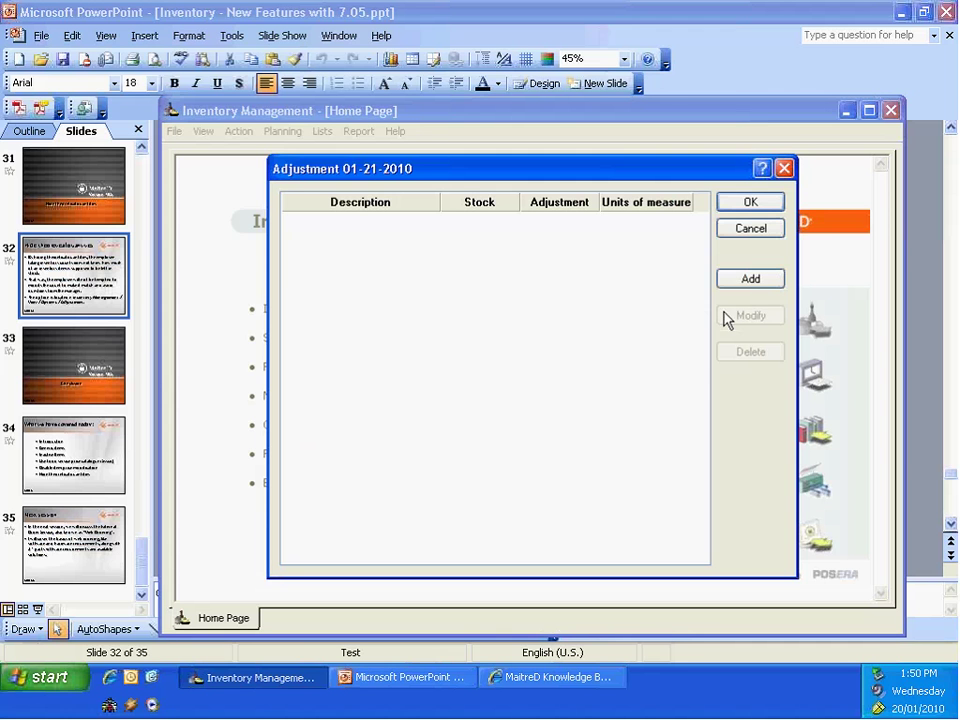
left_click(751, 280)
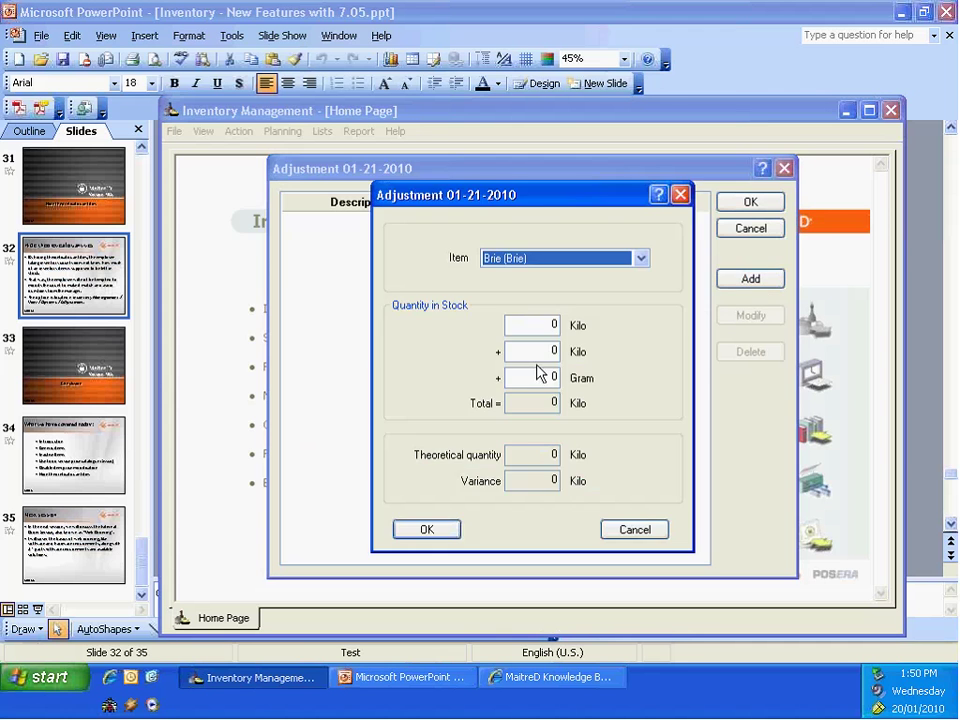
left_click(641, 259)
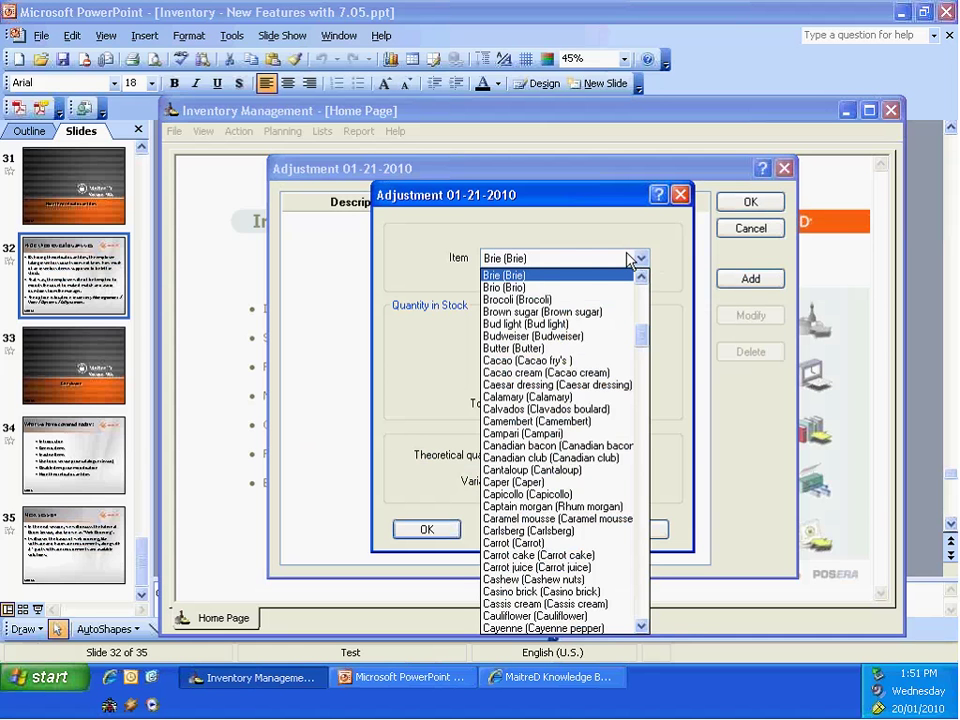
key("Home")
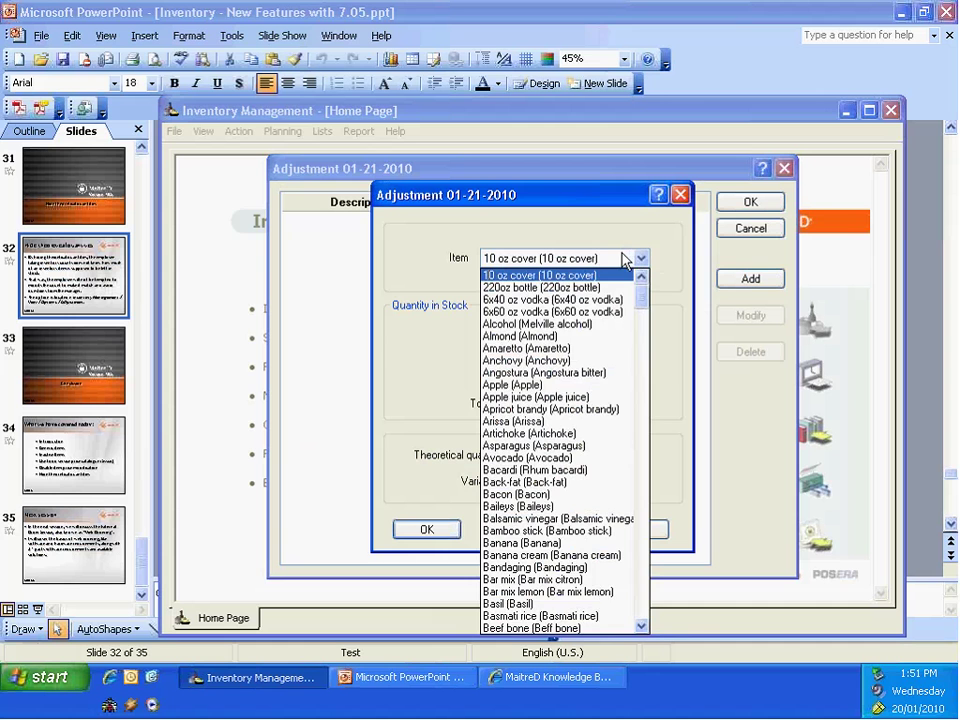
left_click(623, 260)
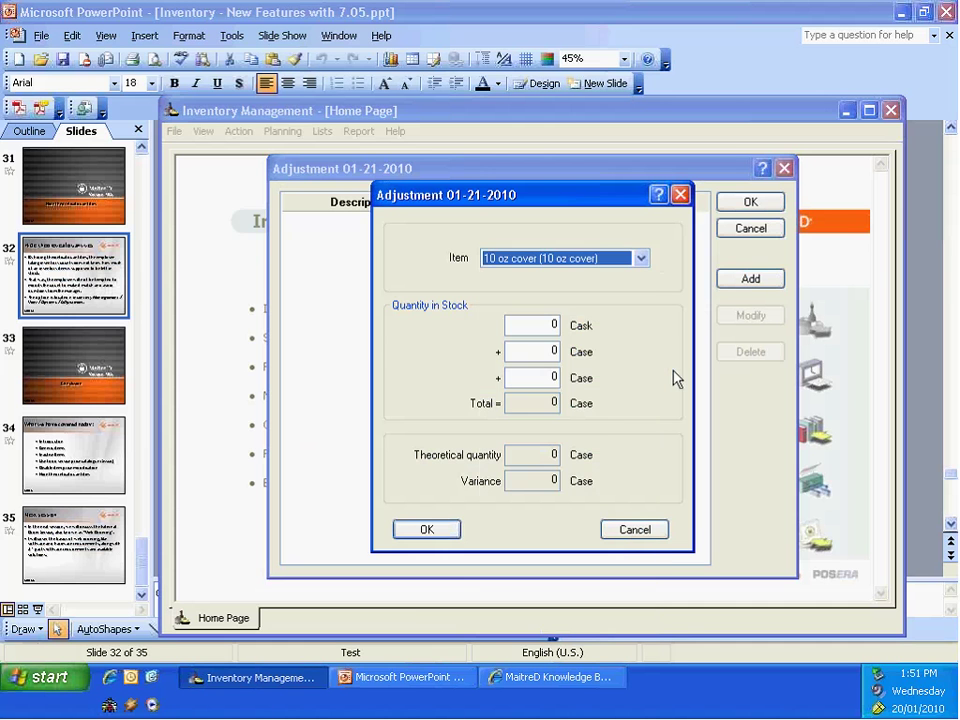
left_click(645, 538)
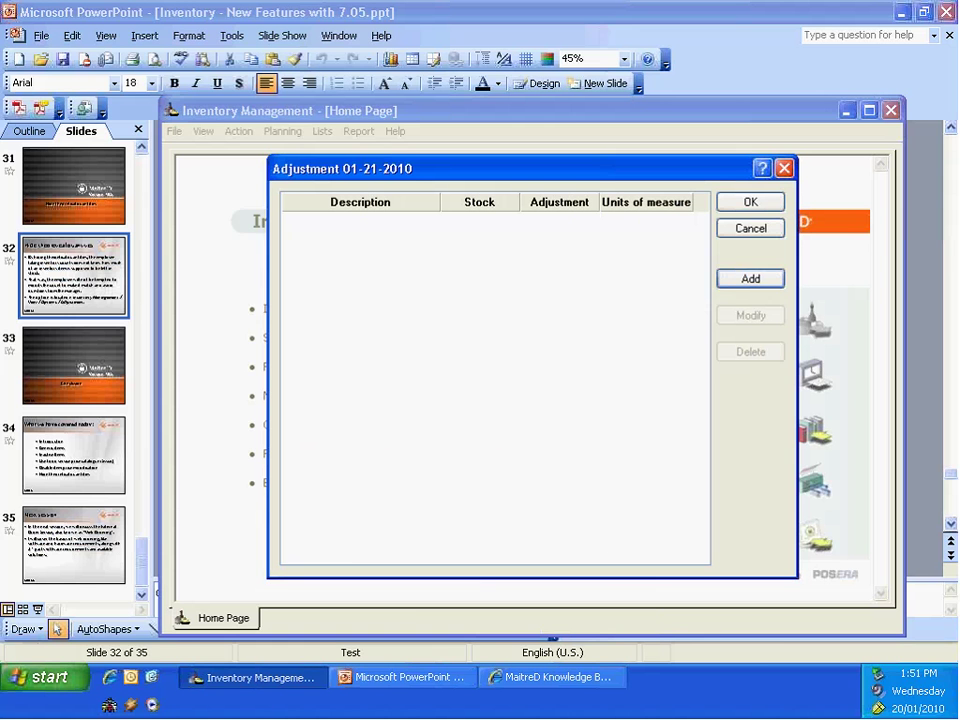
Step: Leave the adjustment and browse the inventory item list, viewing 12x26 oz Vodka's settings unchanged
left_click(736, 229)
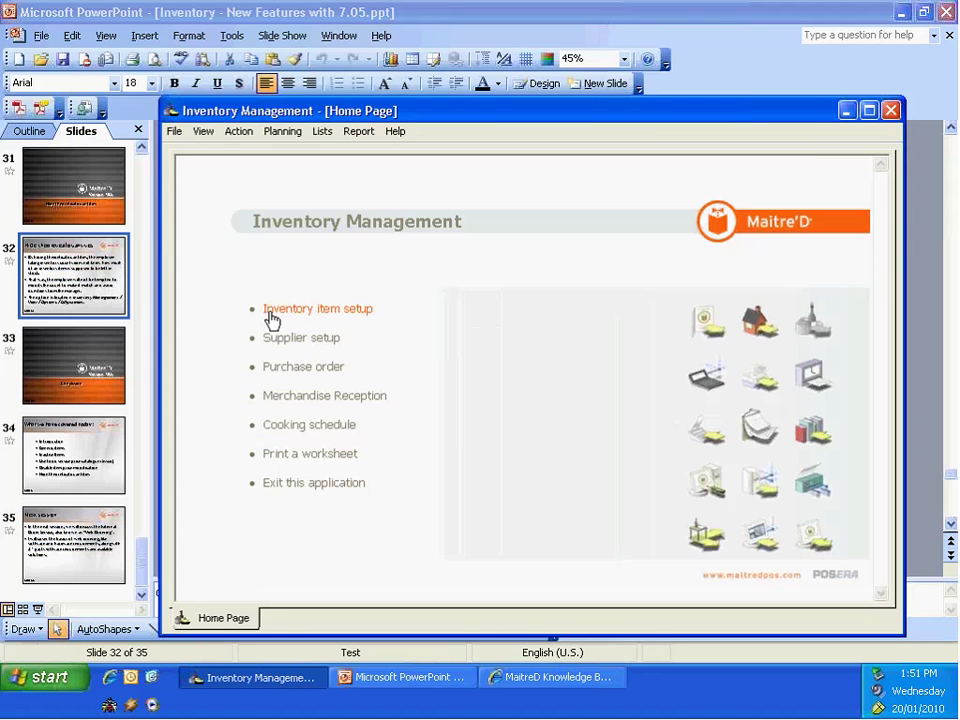
left_click(283, 311)
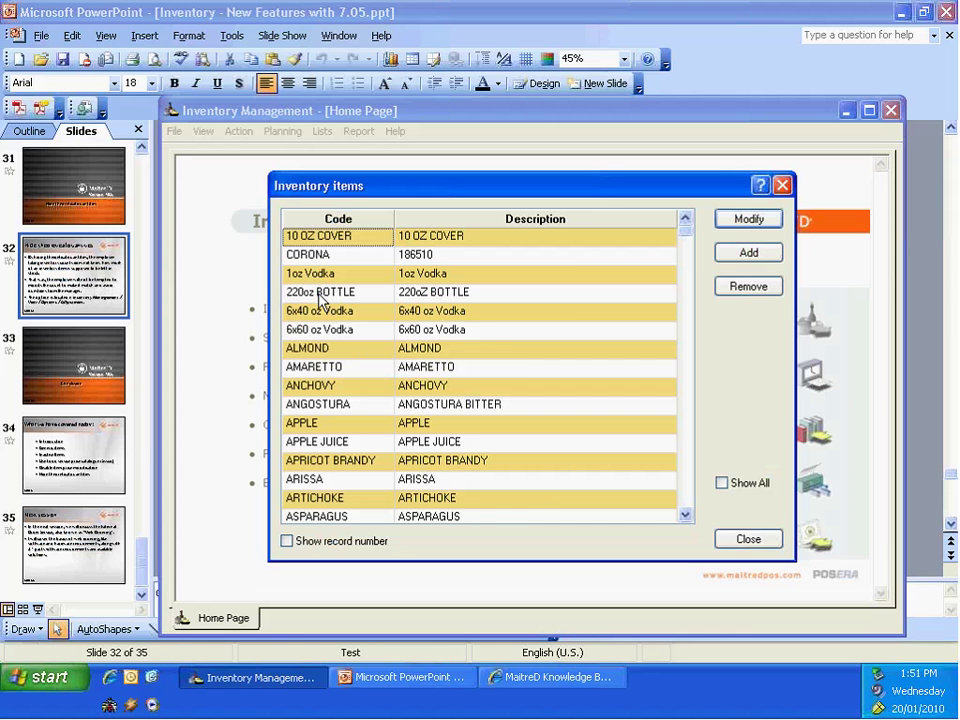
left_click(320, 297)
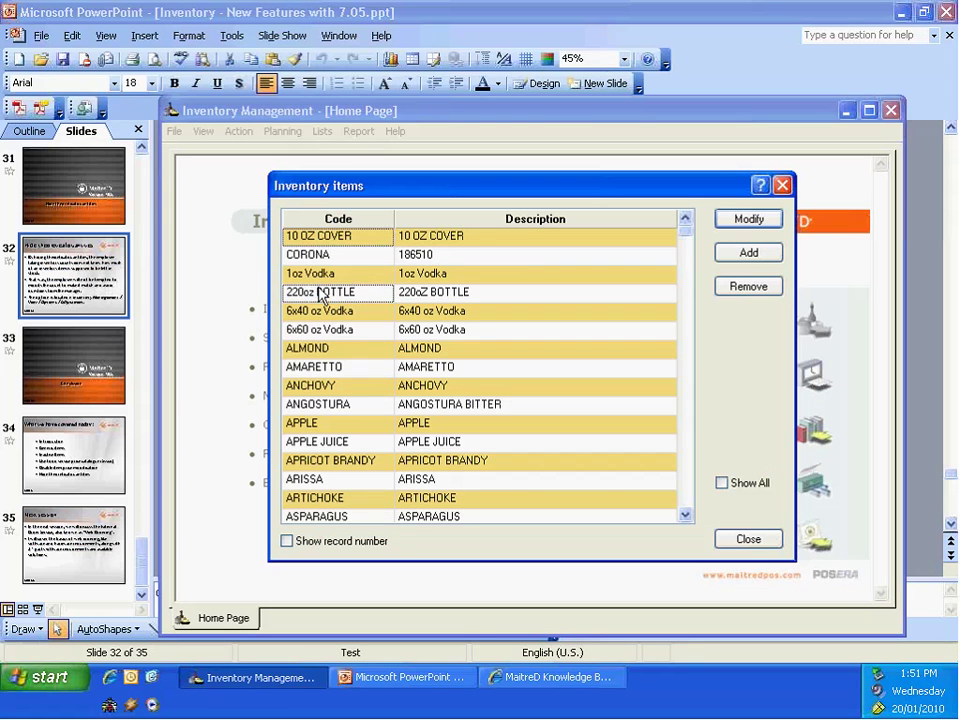
key("Home")
left_click(312, 279)
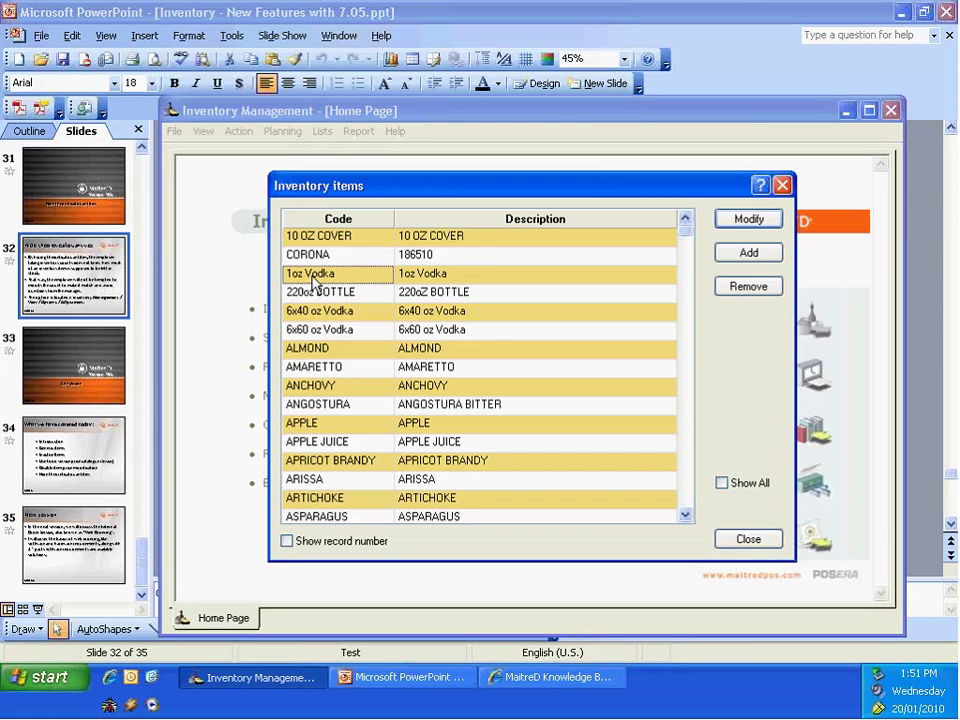
key("Home")
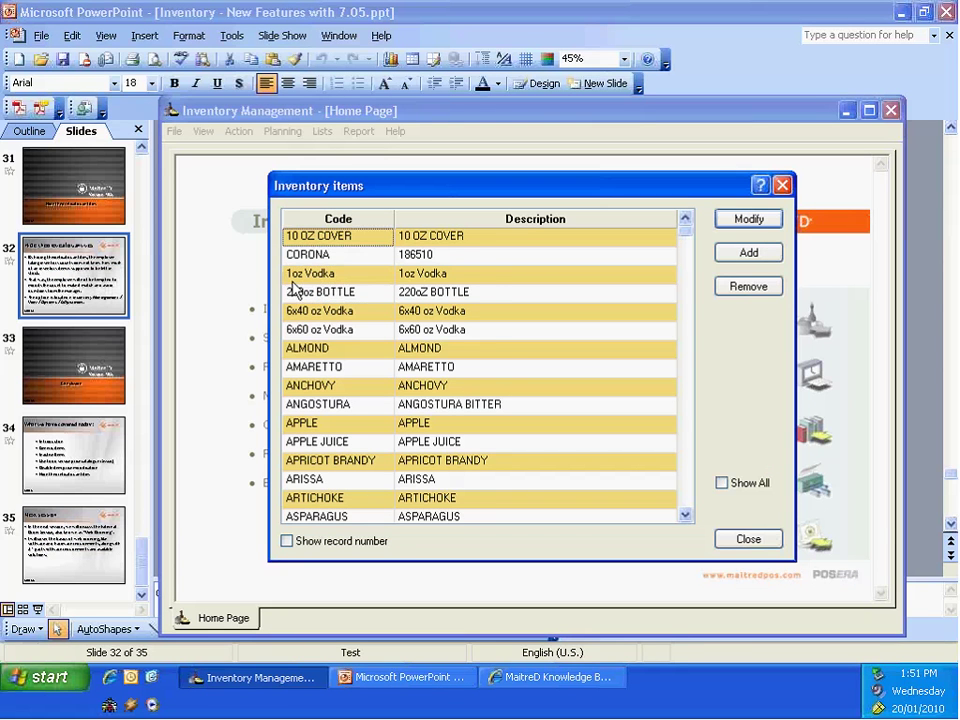
scroll(296, 288, "down", 1)
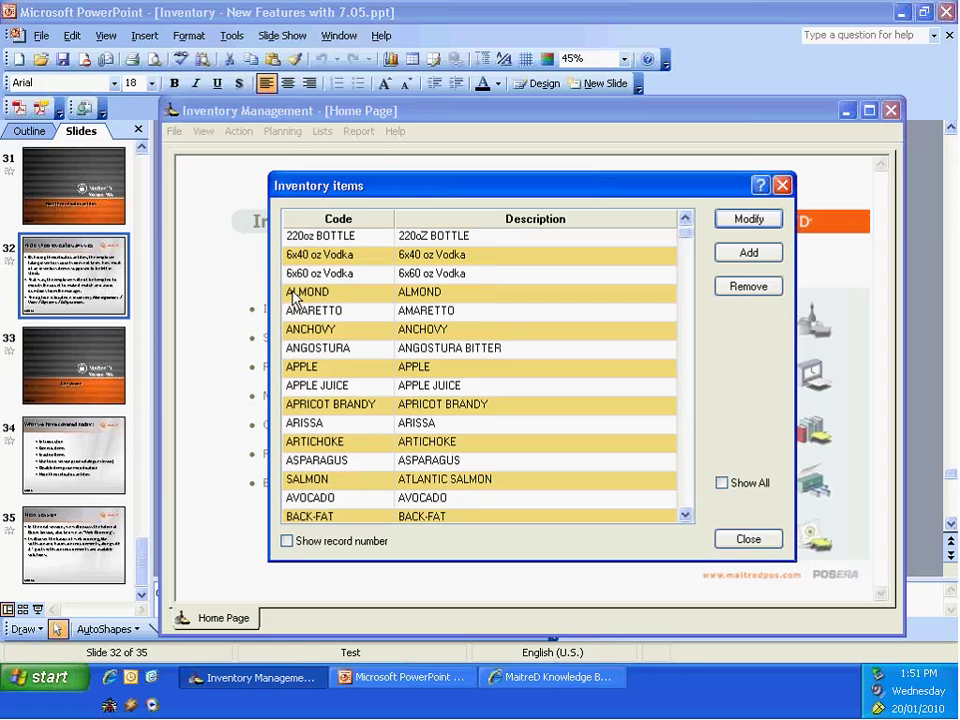
scroll(293, 300, "down", 4)
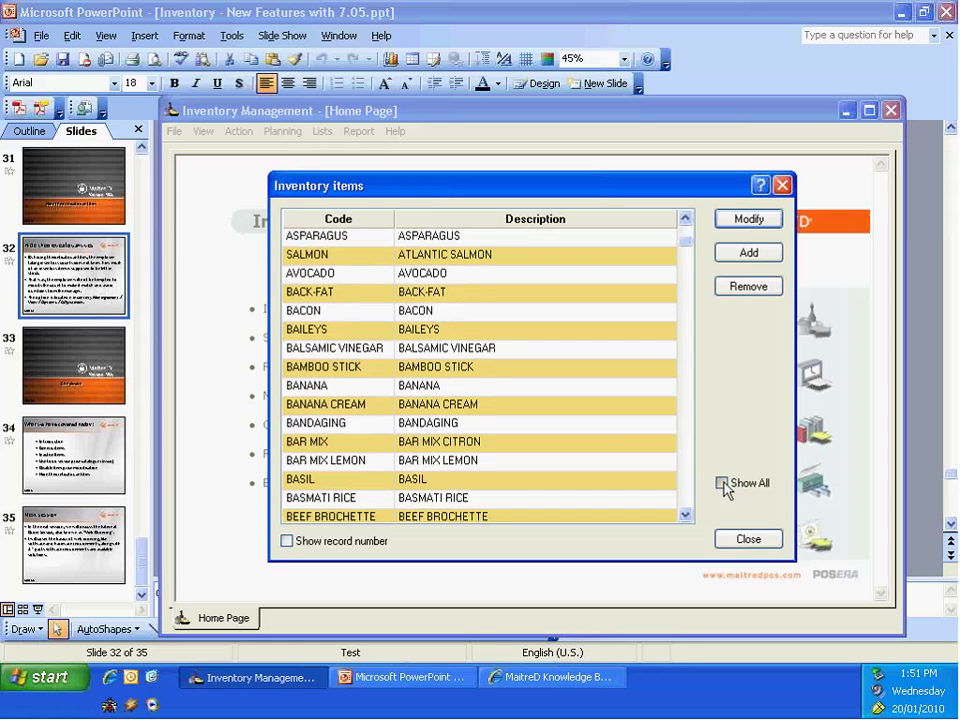
scroll(618, 427, "up", 1)
scroll(618, 427, "up", 5)
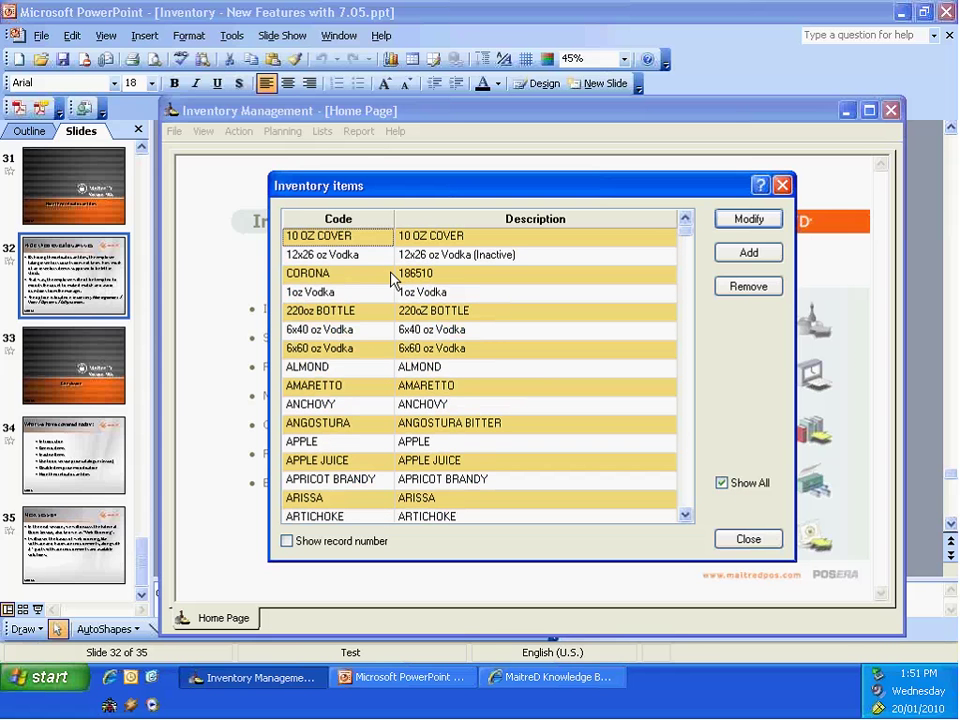
double_click(343, 258)
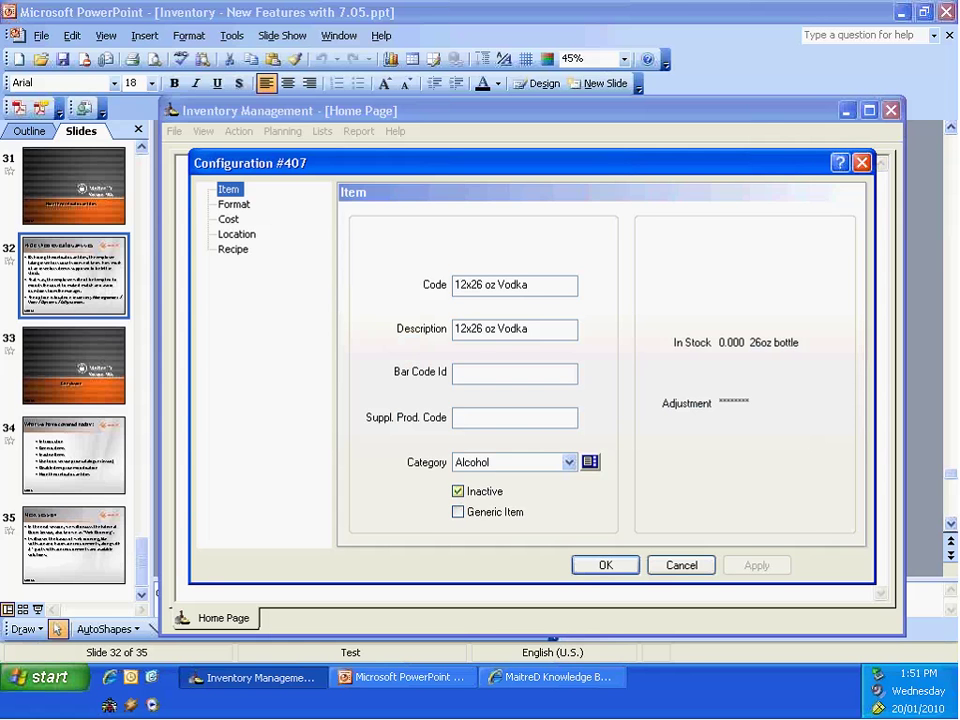
left_click(677, 566)
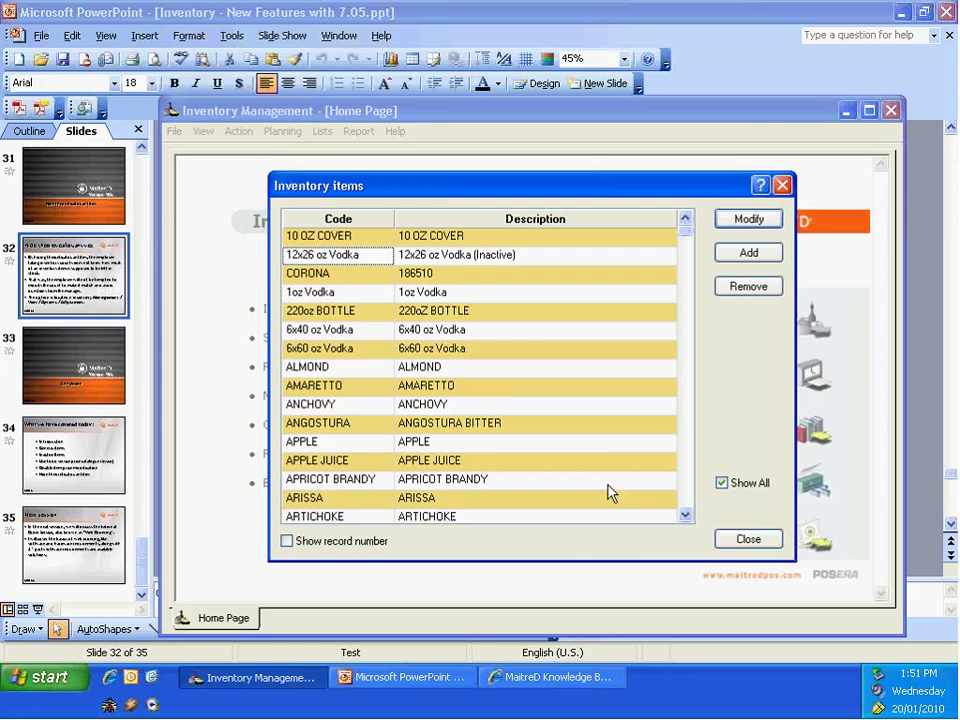
Step: Clear the Inactive flag on 12x26 oz Vodka, save it, and close the item list
left_click(721, 483)
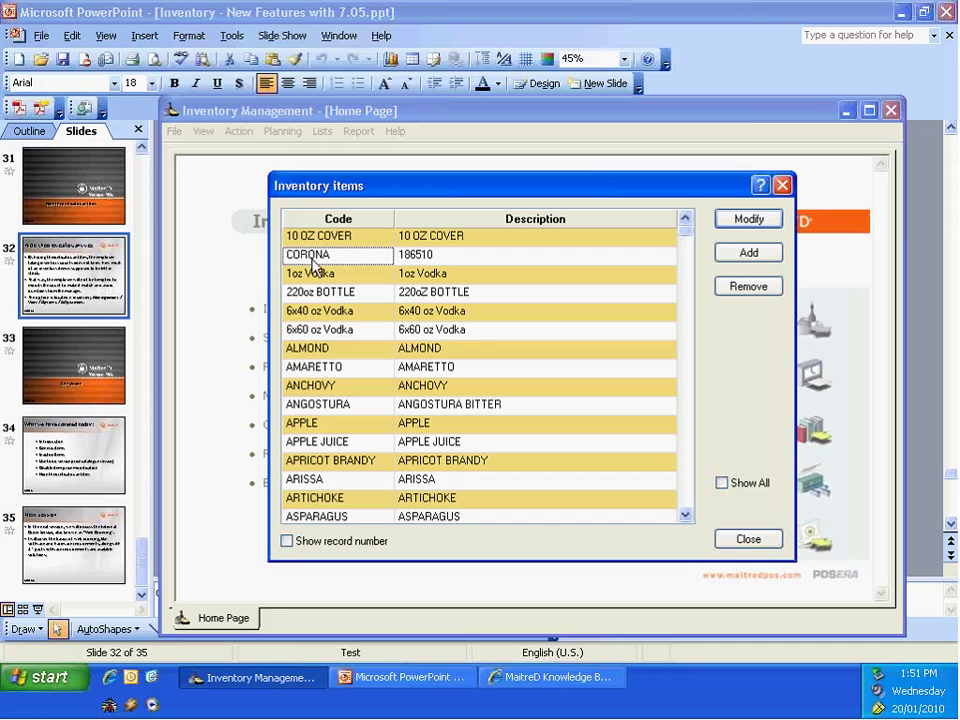
left_click(722, 483)
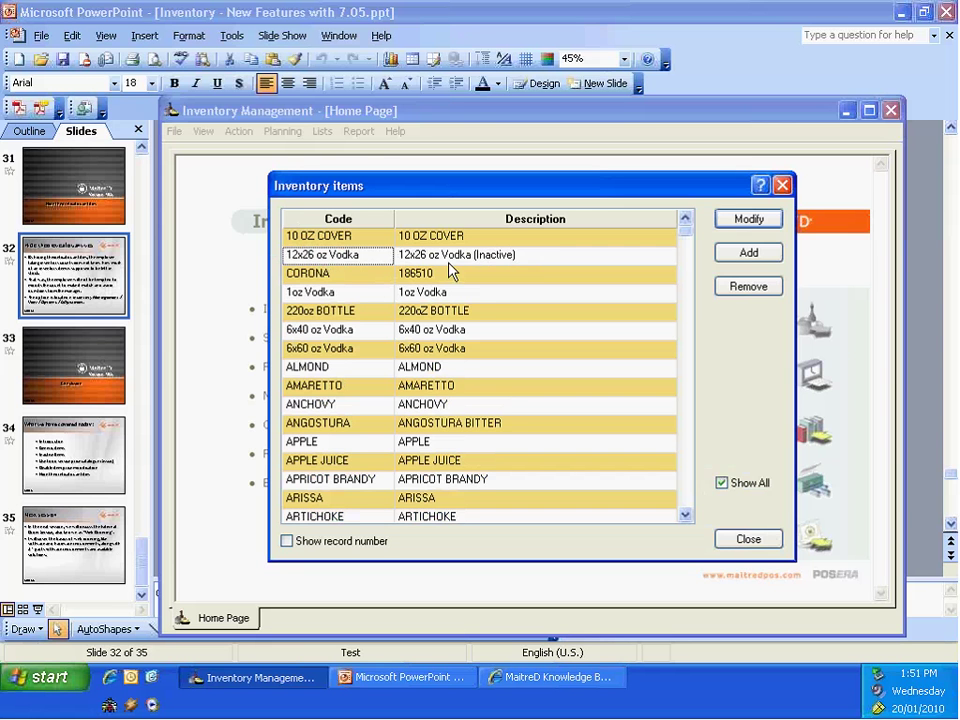
double_click(335, 258)
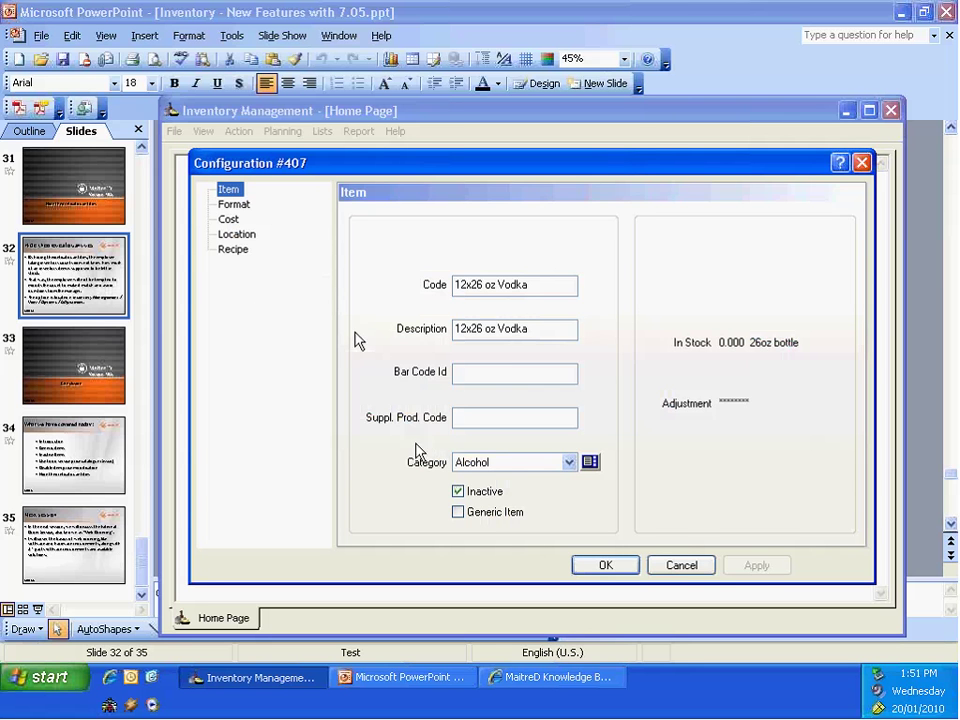
left_click(458, 491)
left_click(756, 566)
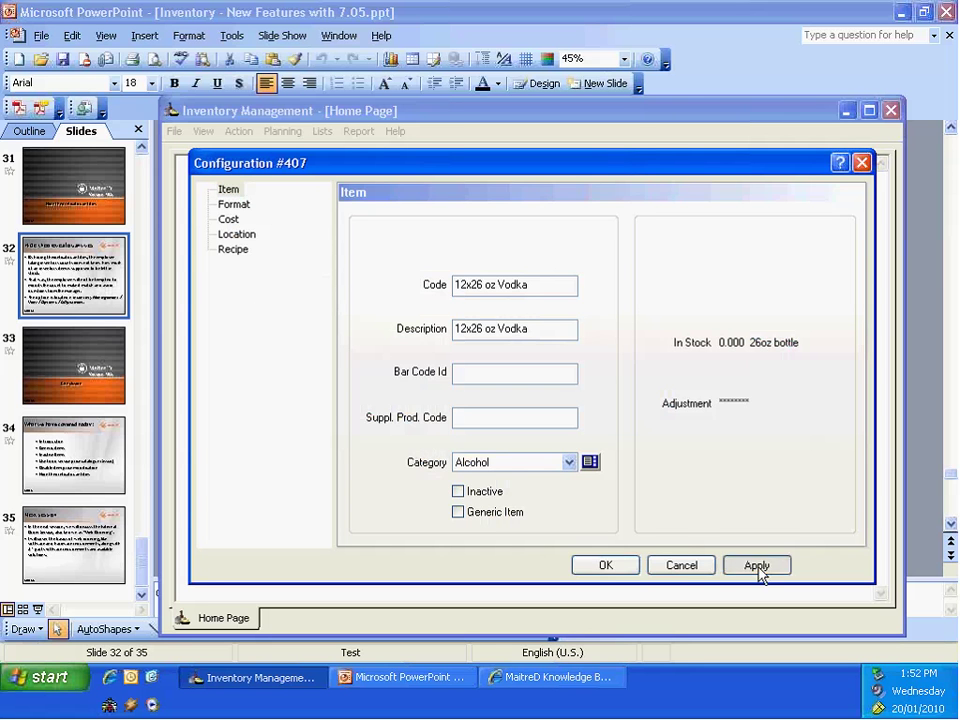
left_click(605, 566)
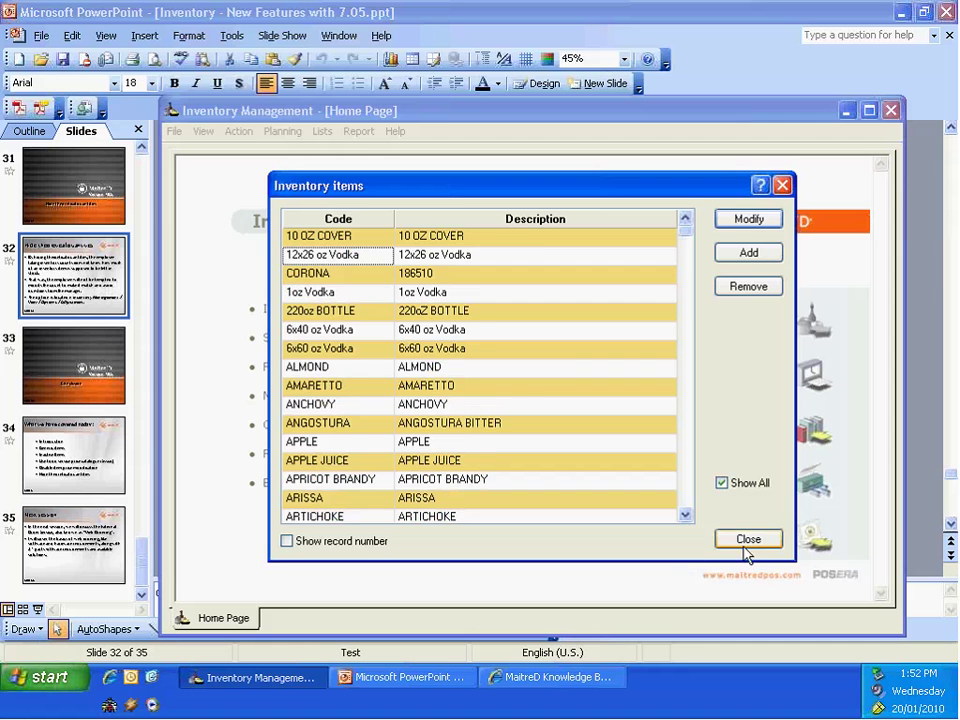
left_click(750, 541)
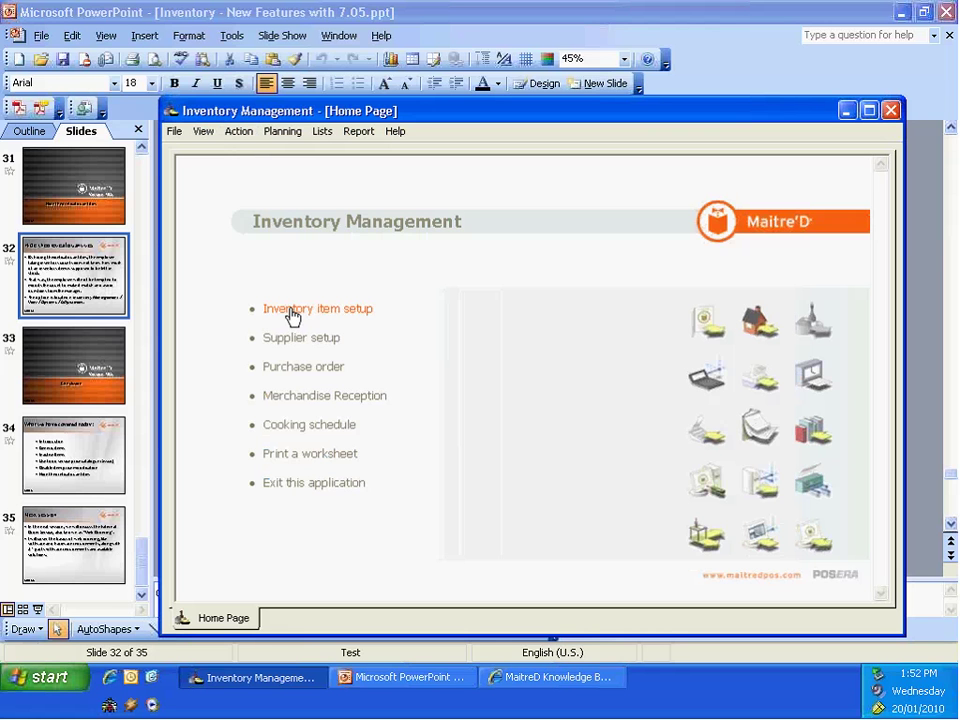
Step: Start a Now adjustment for Location.1 and pick 12x26 oz vodka as the item
left_click(237, 133)
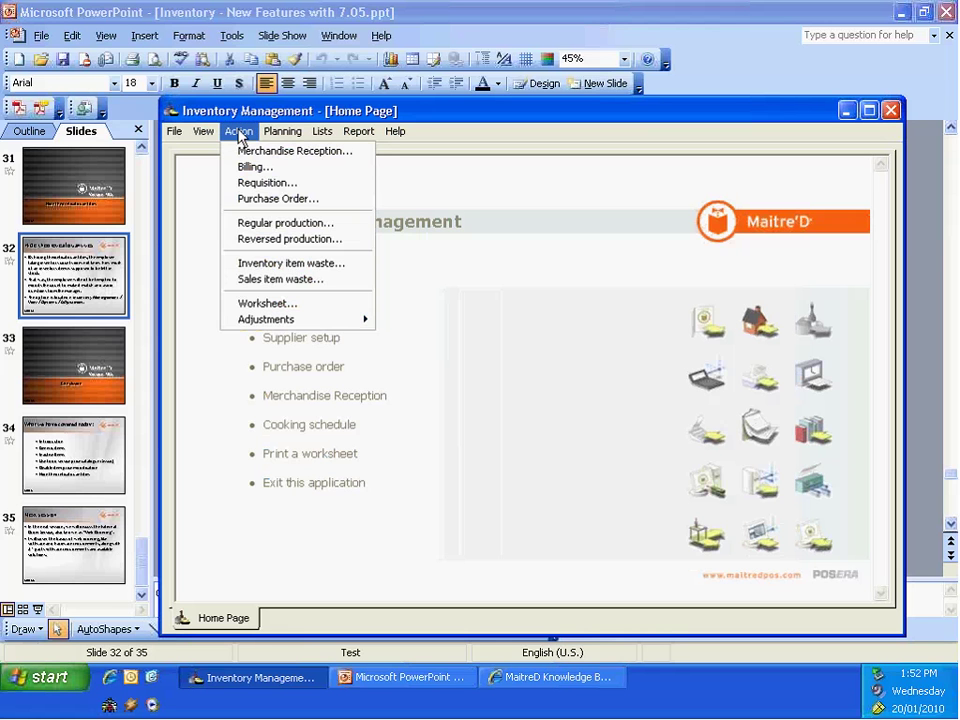
mouse_move(275, 318)
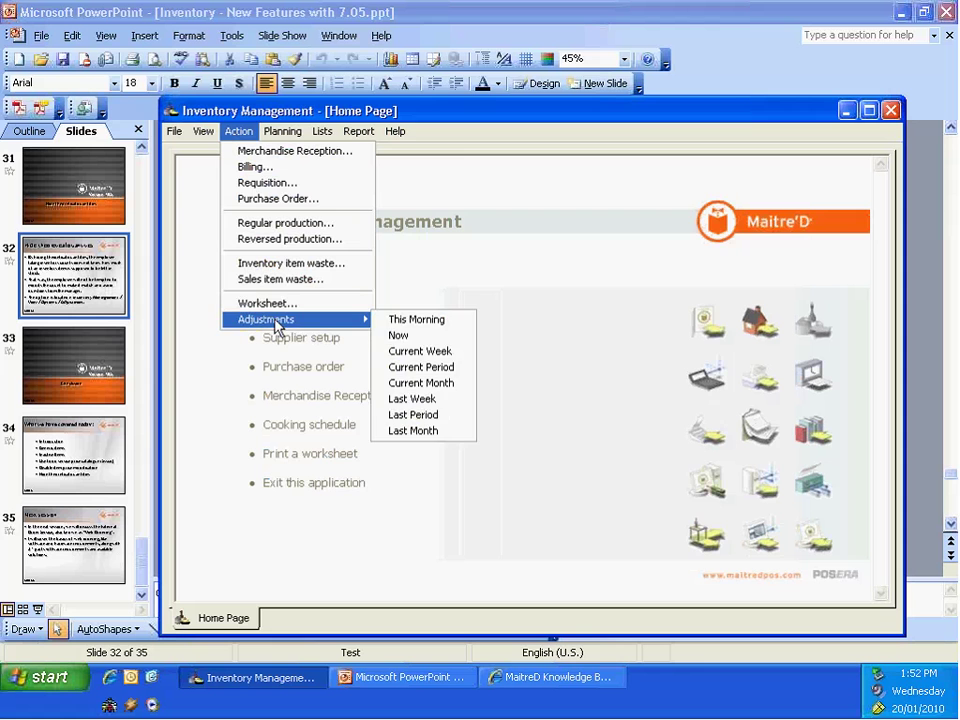
left_click(399, 338)
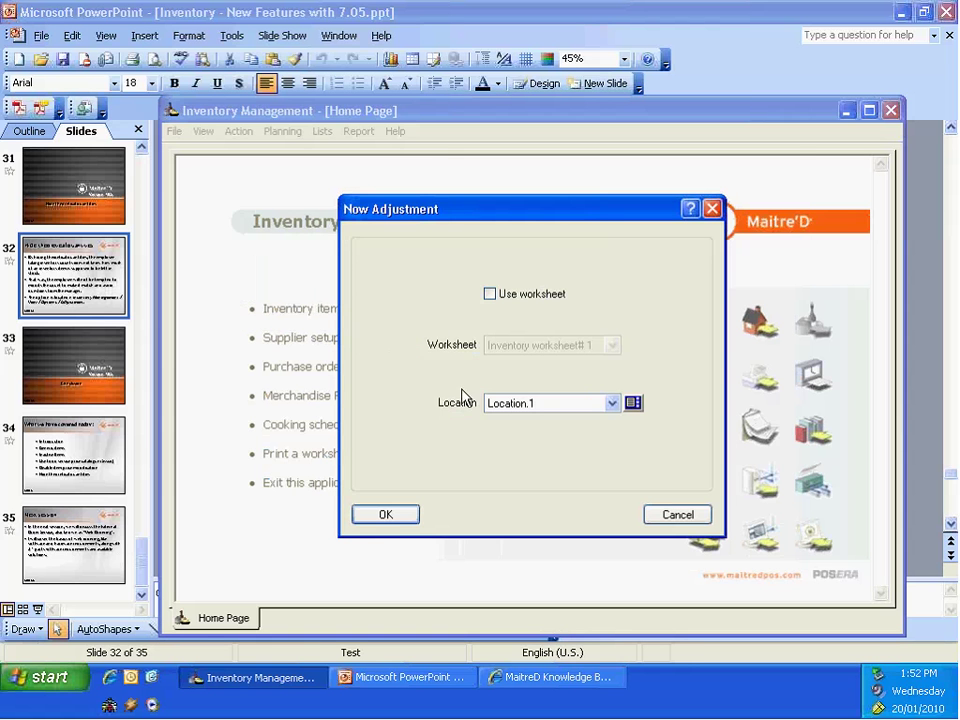
left_click(393, 516)
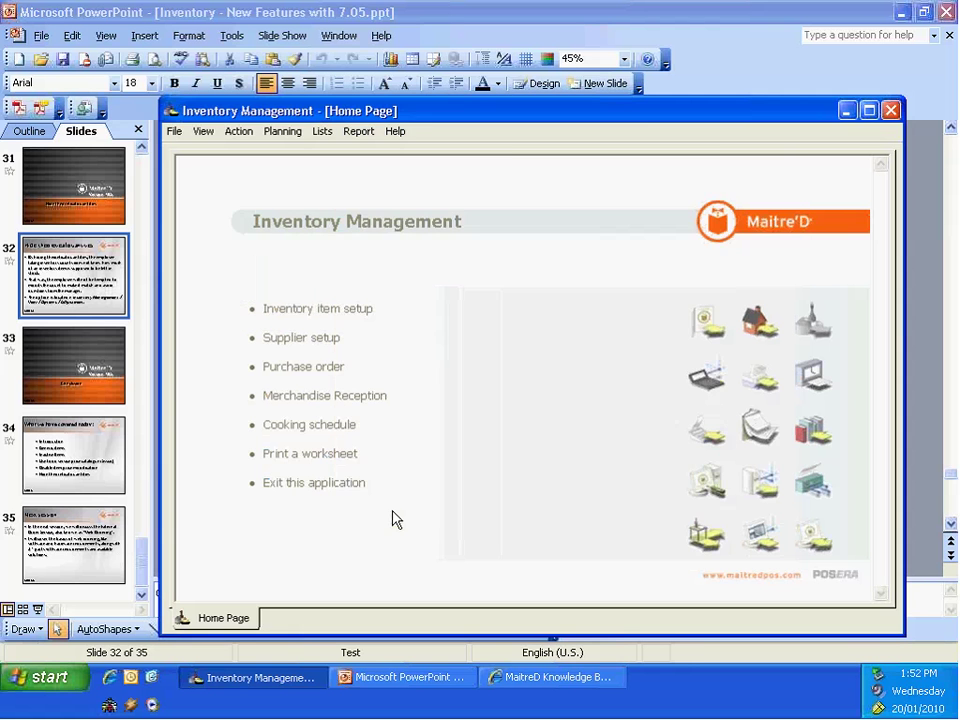
left_click(641, 260)
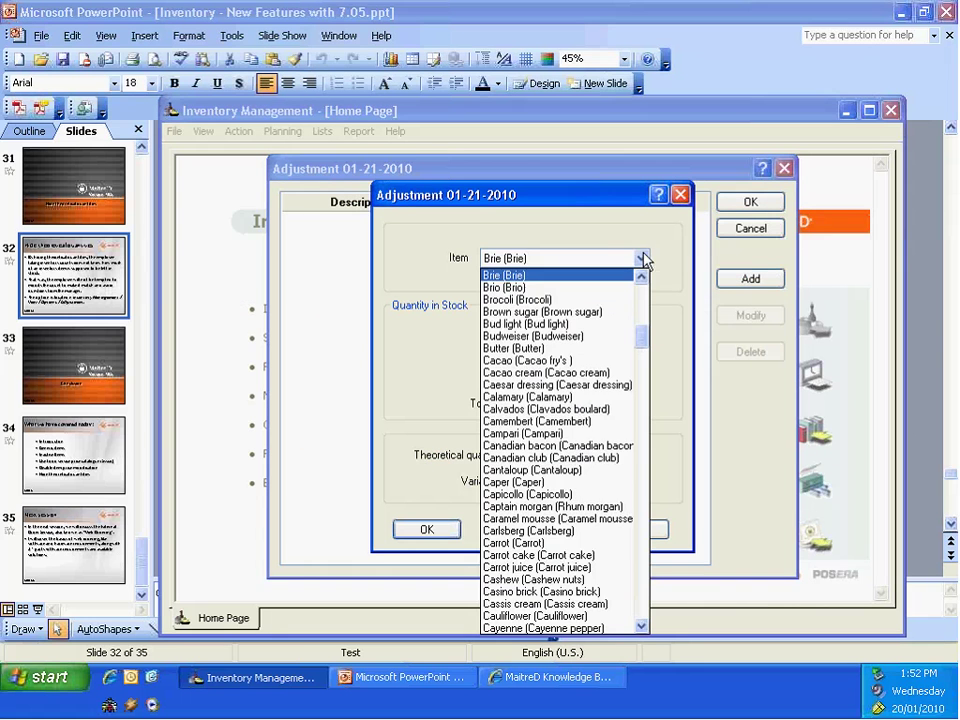
scroll(617, 265, "up", 8)
scroll(617, 265, "up", 8)
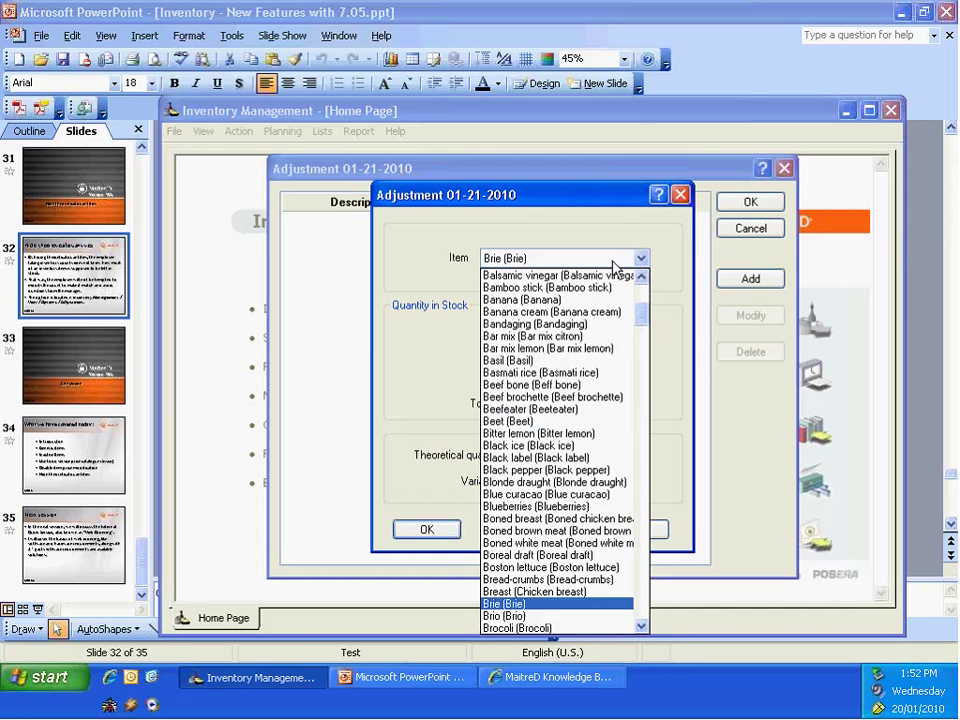
left_click(580, 289)
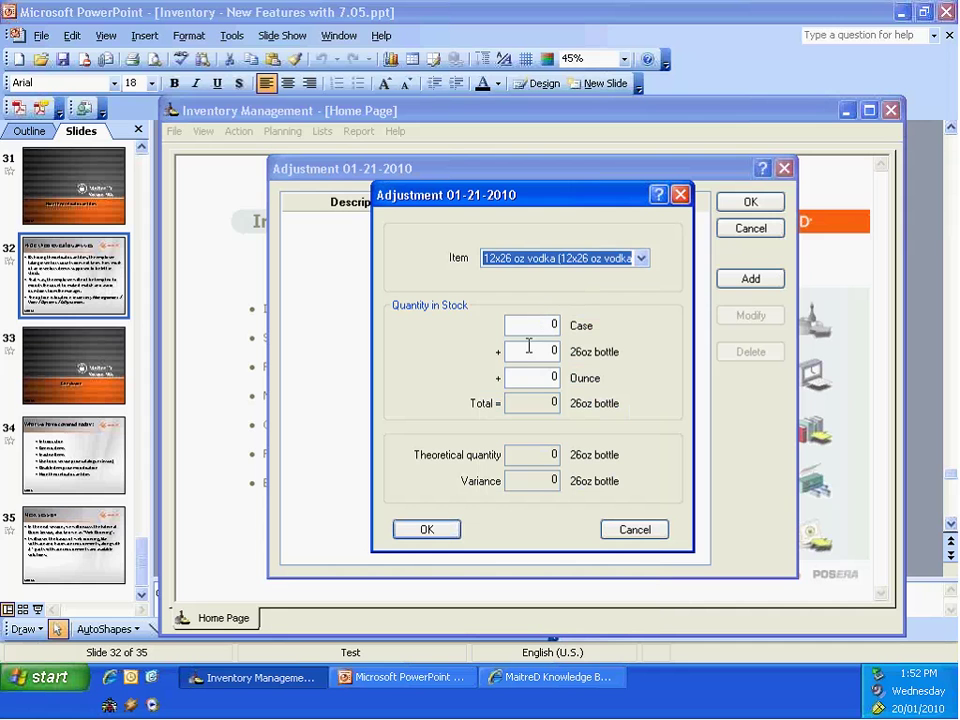
Step: Enter 5 in the Case field, then cancel the item and the adjustment unsaved
left_click(551, 323)
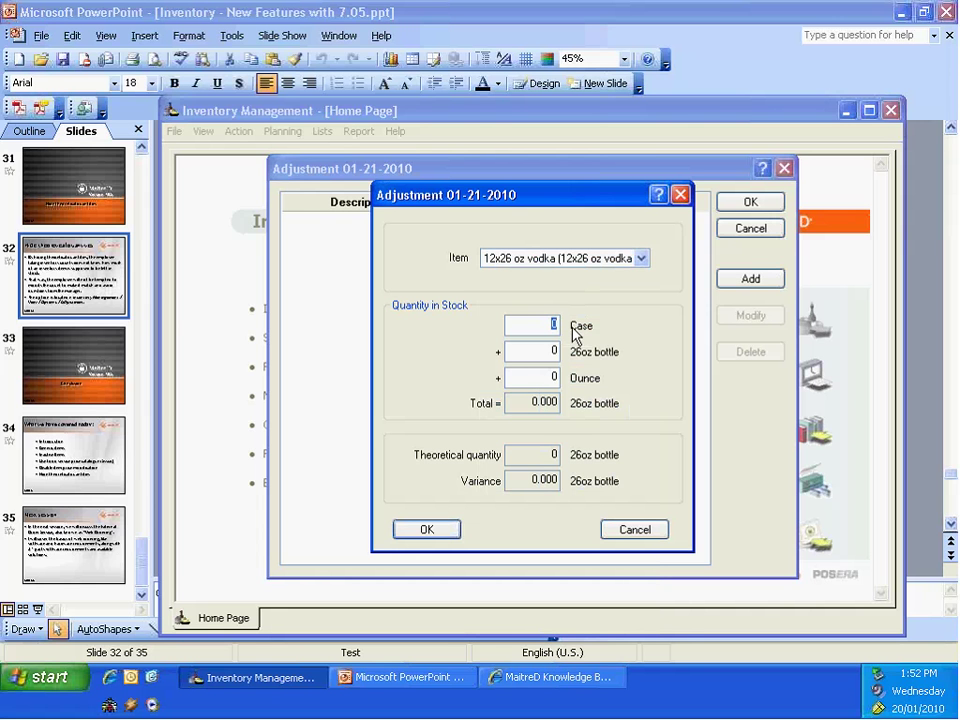
type("5")
key("Tab")
left_click(632, 533)
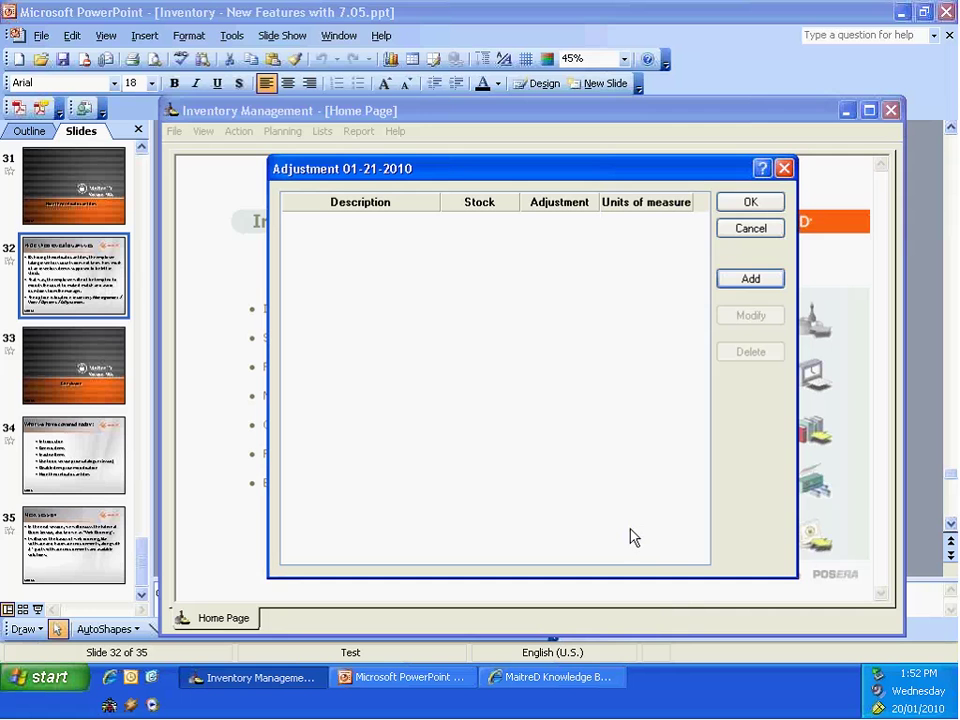
left_click(751, 228)
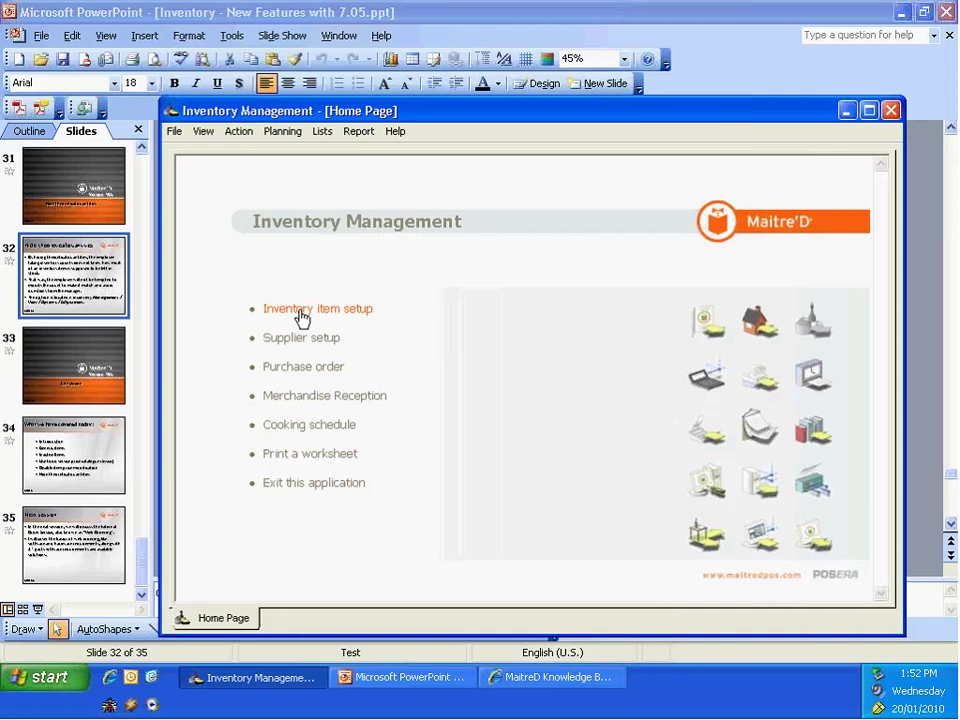
left_click(302, 318)
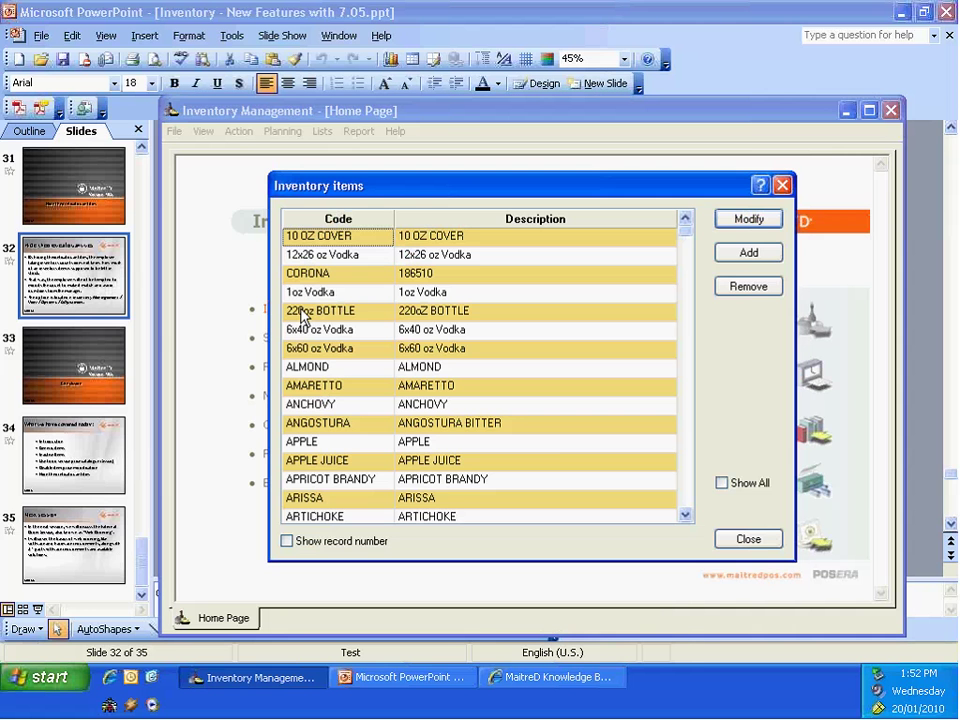
double_click(316, 240)
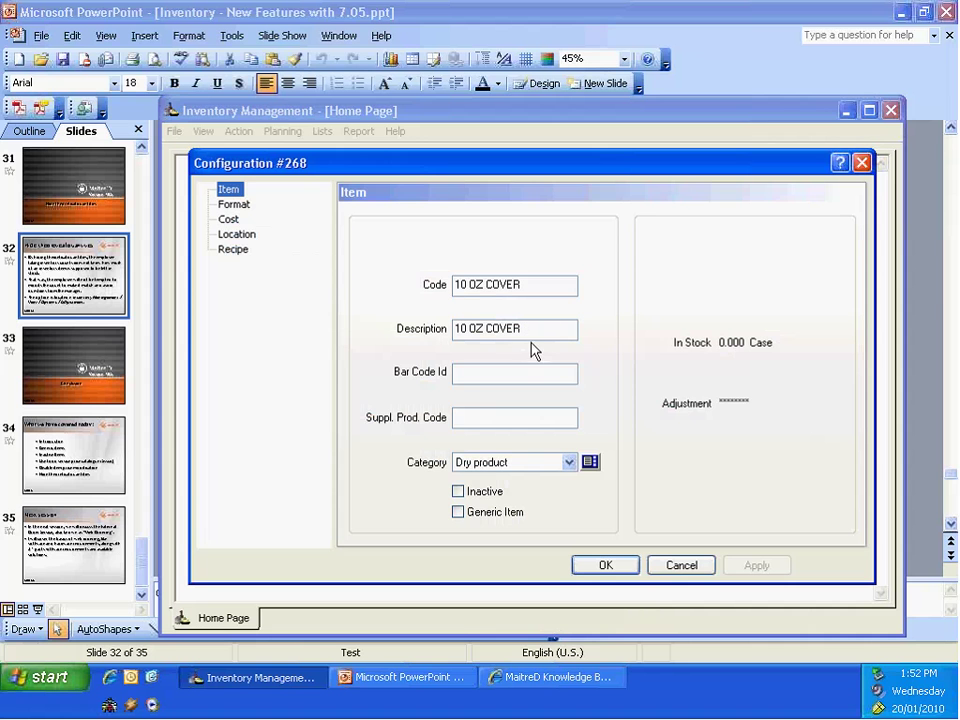
left_click(233, 205)
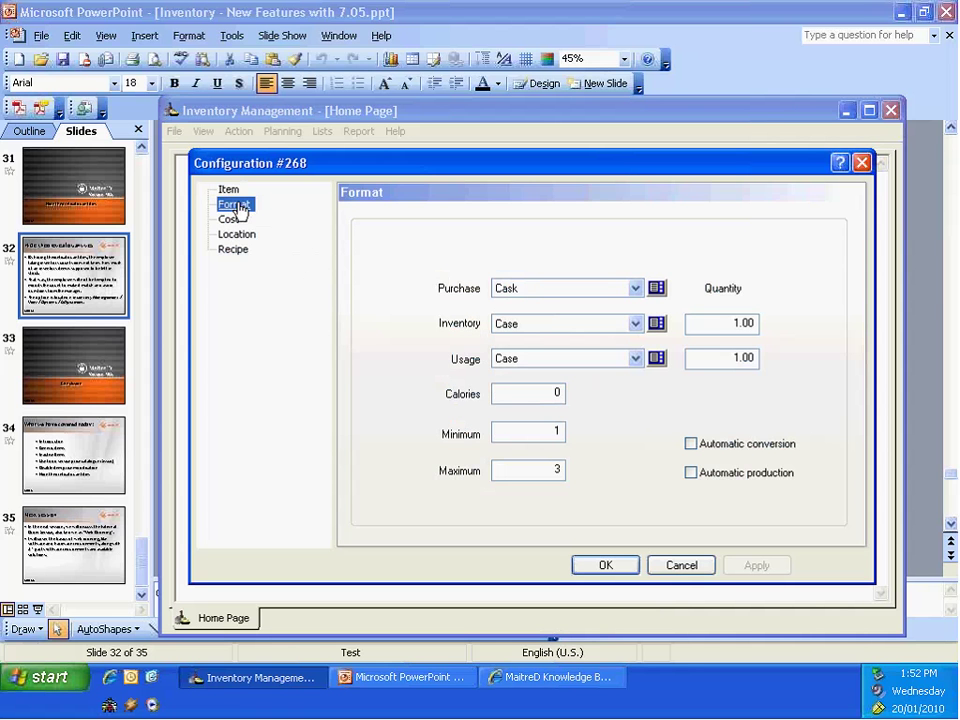
left_click(226, 189)
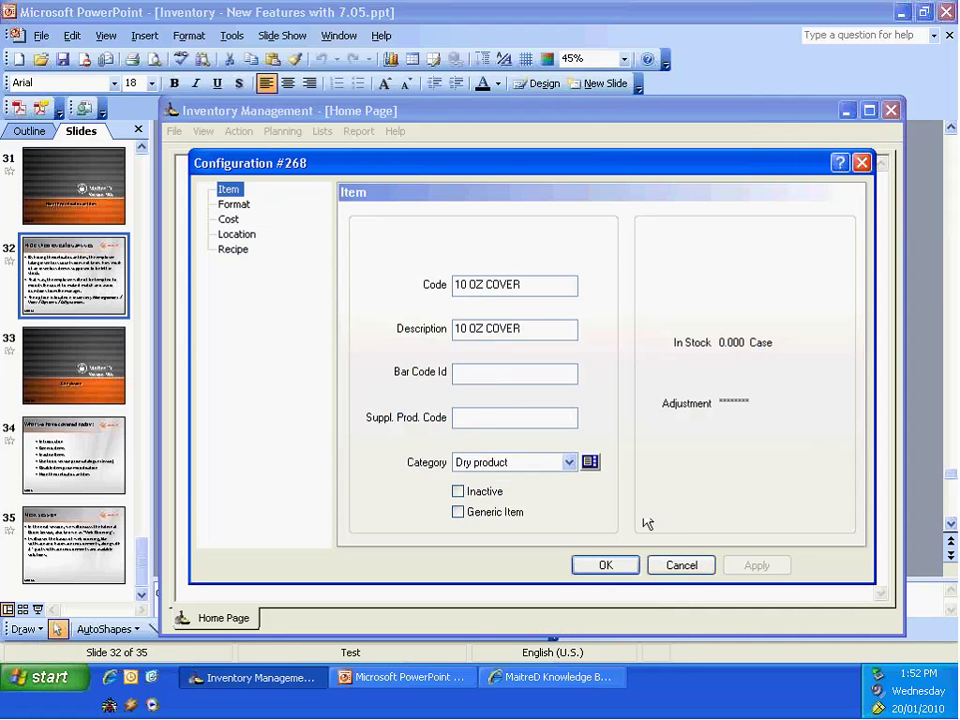
left_click(670, 564)
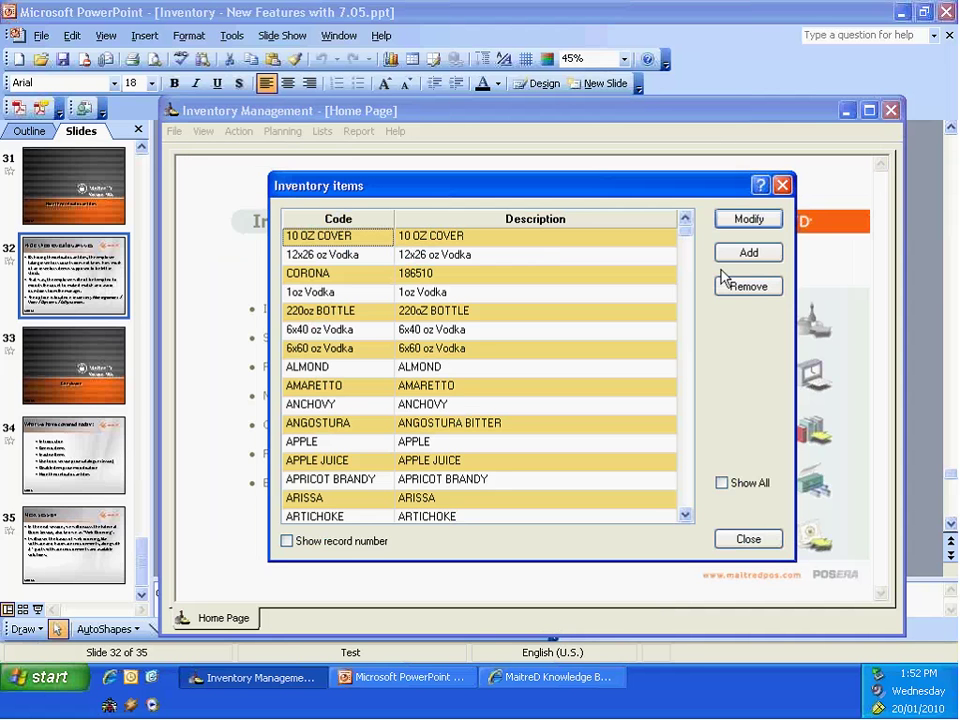
left_click(724, 538)
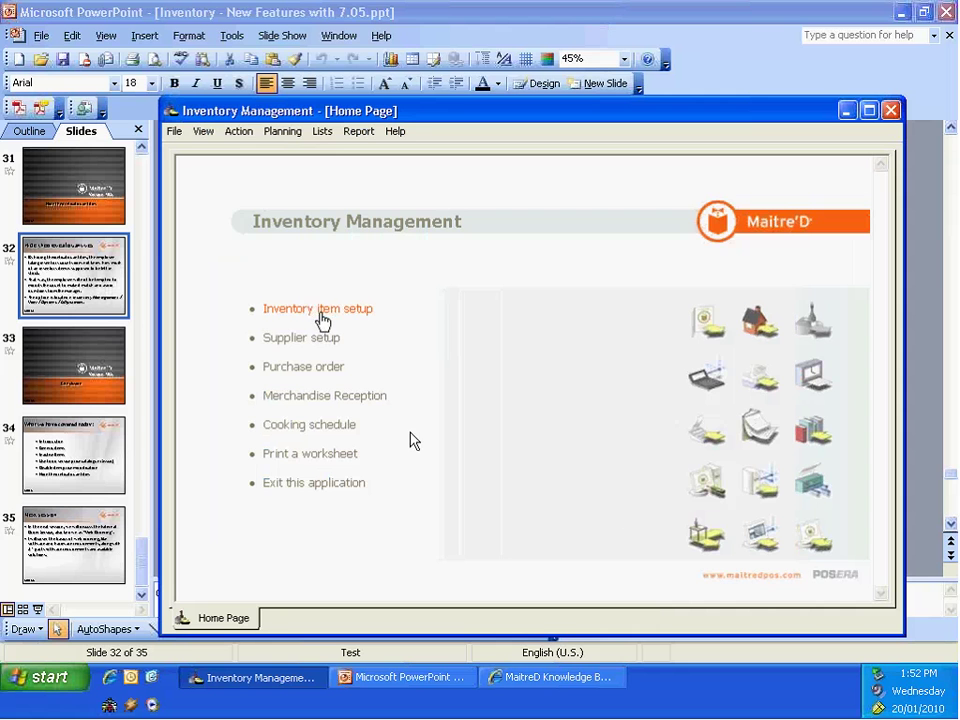
Step: Start a merchandise reception from ALMOND EYES with invoice number 555
left_click(304, 396)
left_click(800, 212)
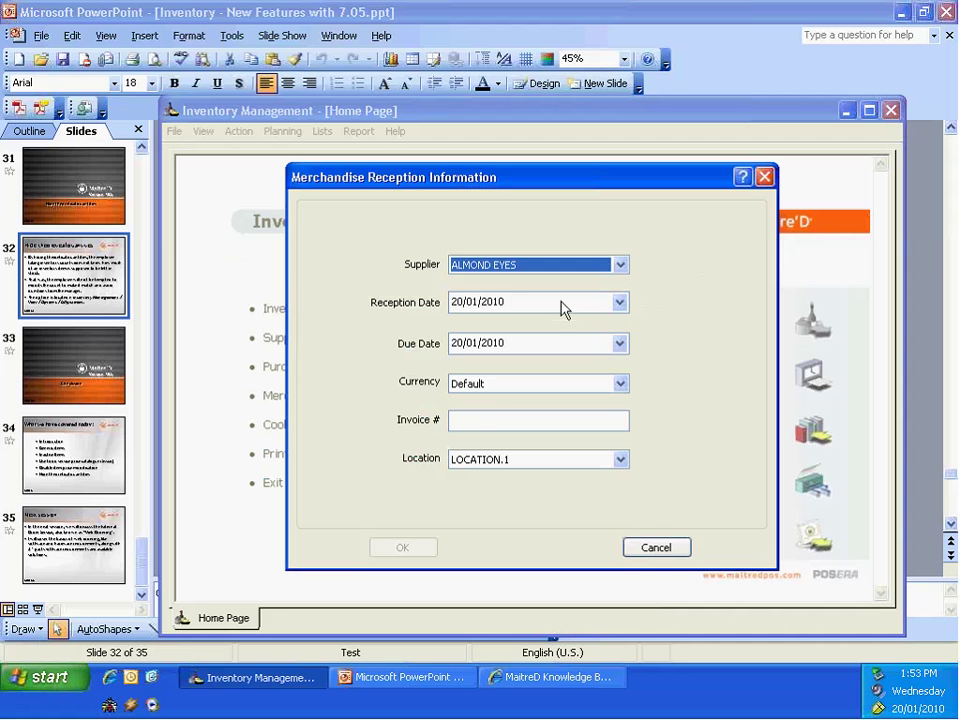
left_click(465, 421)
type("55")
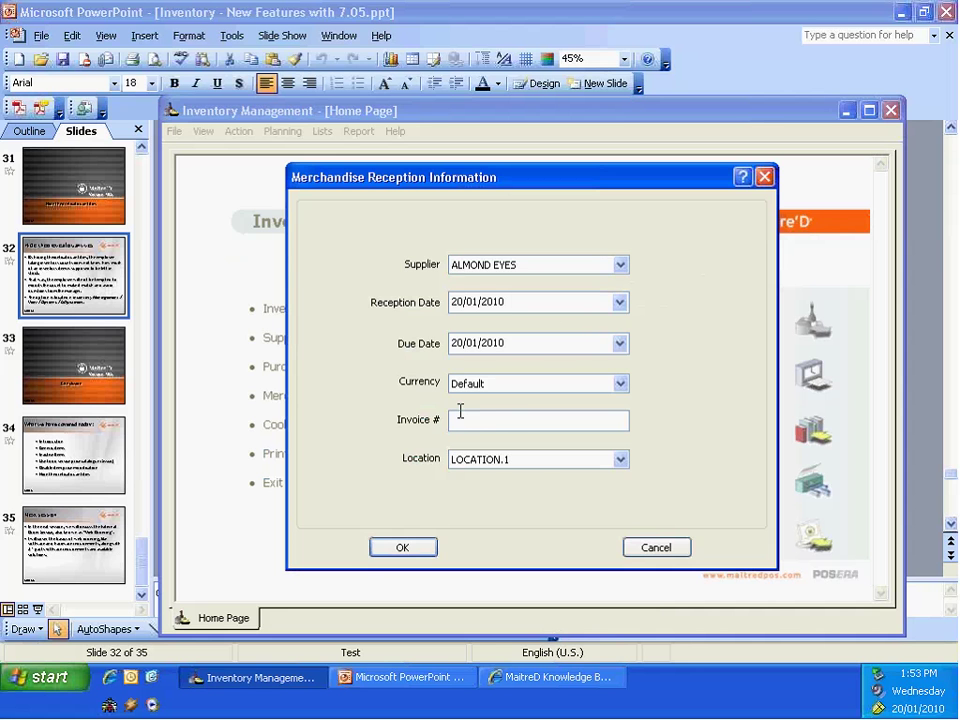
left_click(403, 547)
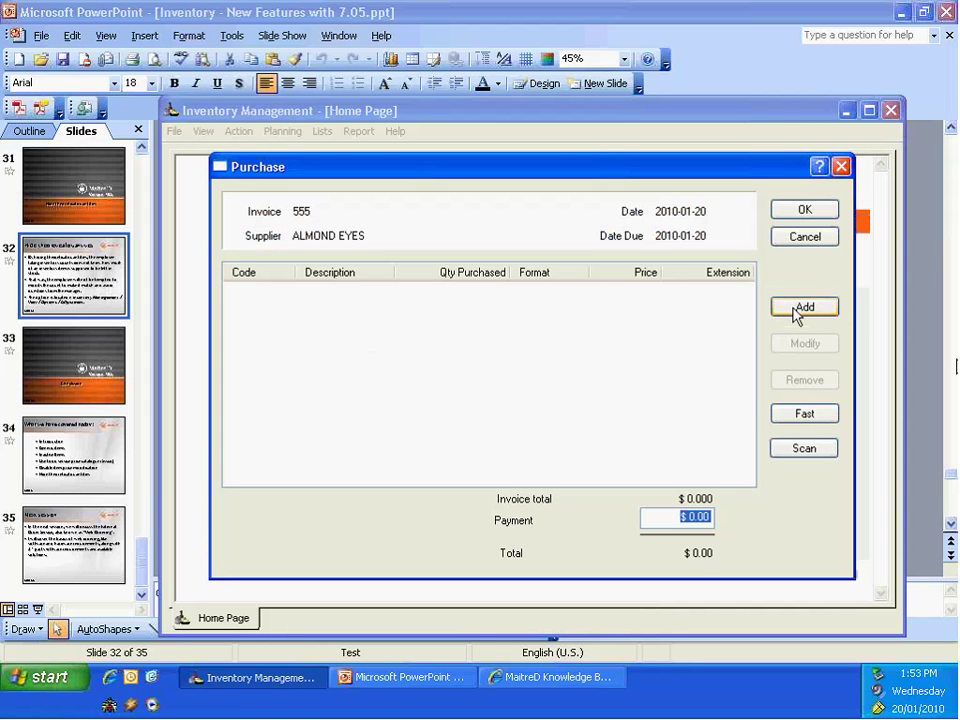
Step: Add 10 casks of 10 OZ COVER, record a $120 payment, and save the invoice
left_click(795, 308)
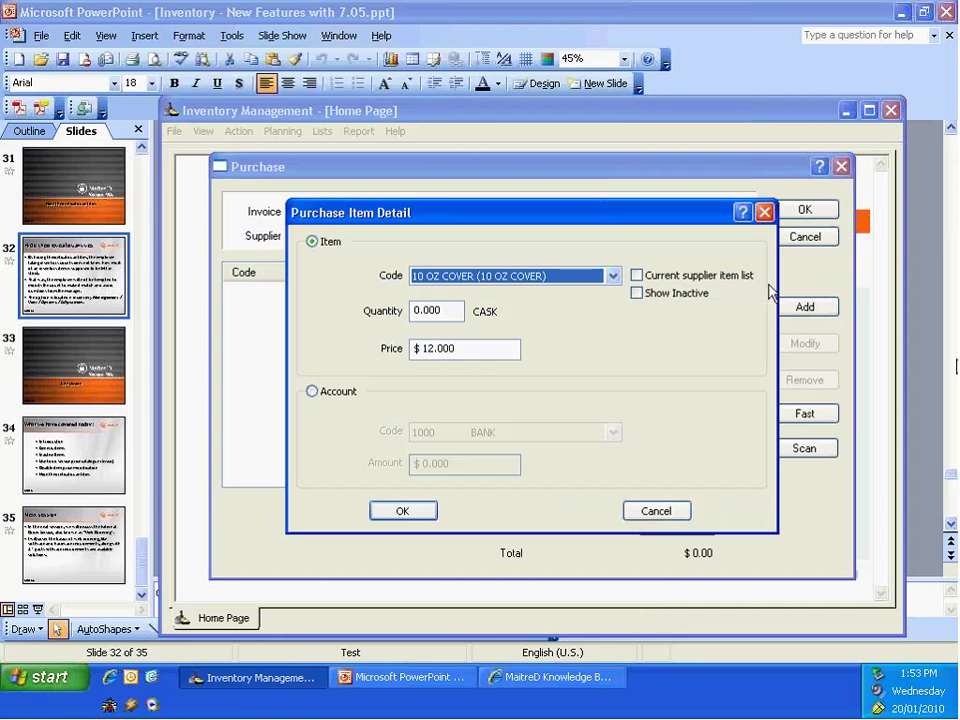
left_click(456, 311)
type("10")
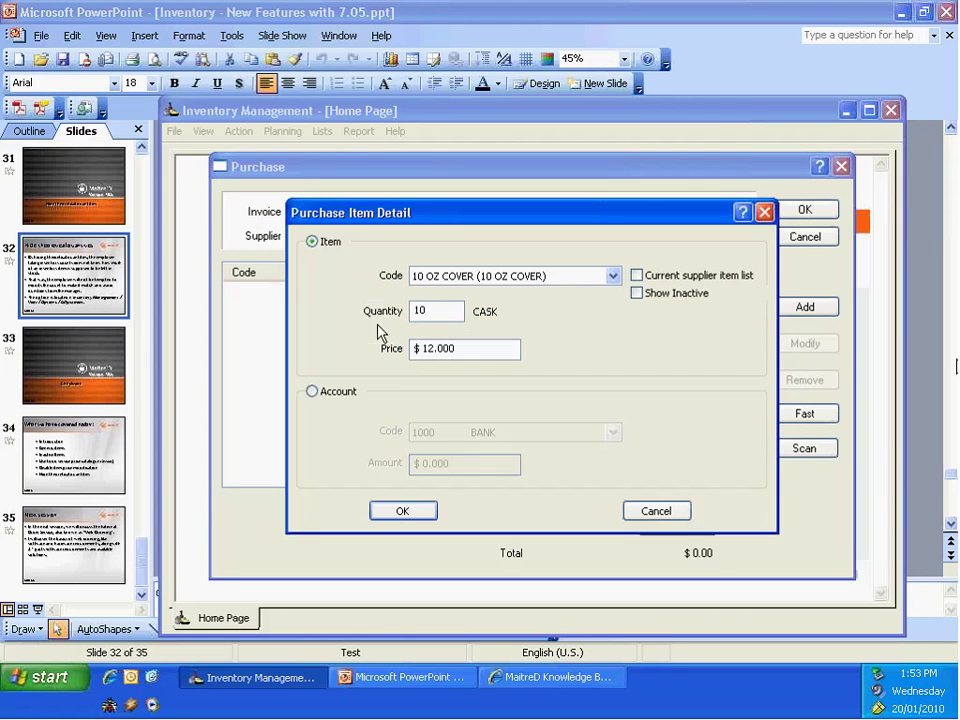
left_click(402, 513)
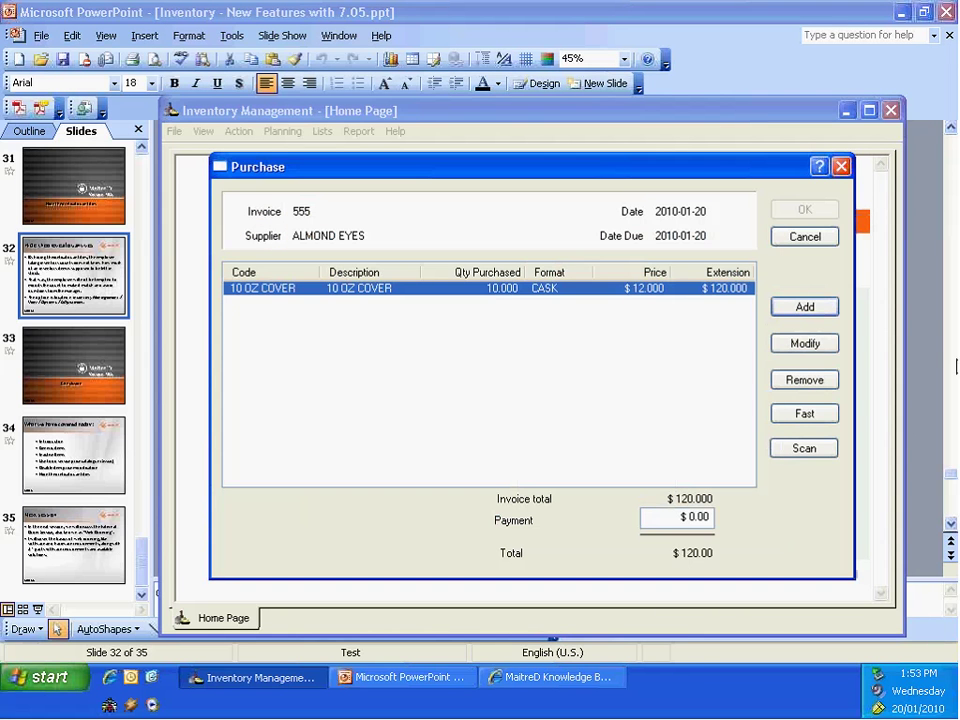
left_click(712, 518)
type("120")
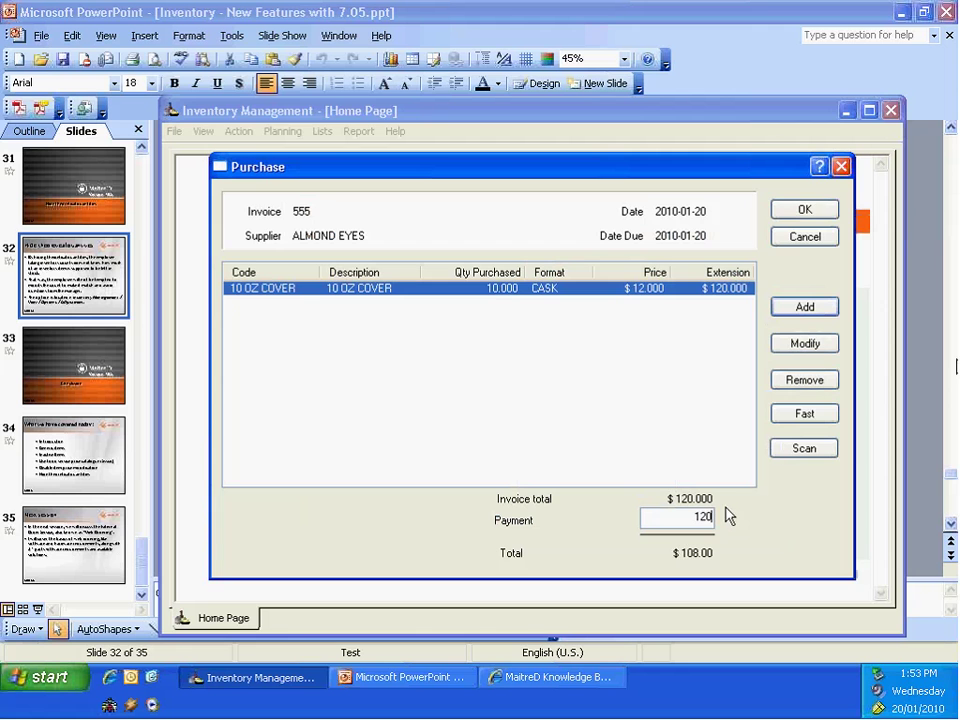
left_click(800, 212)
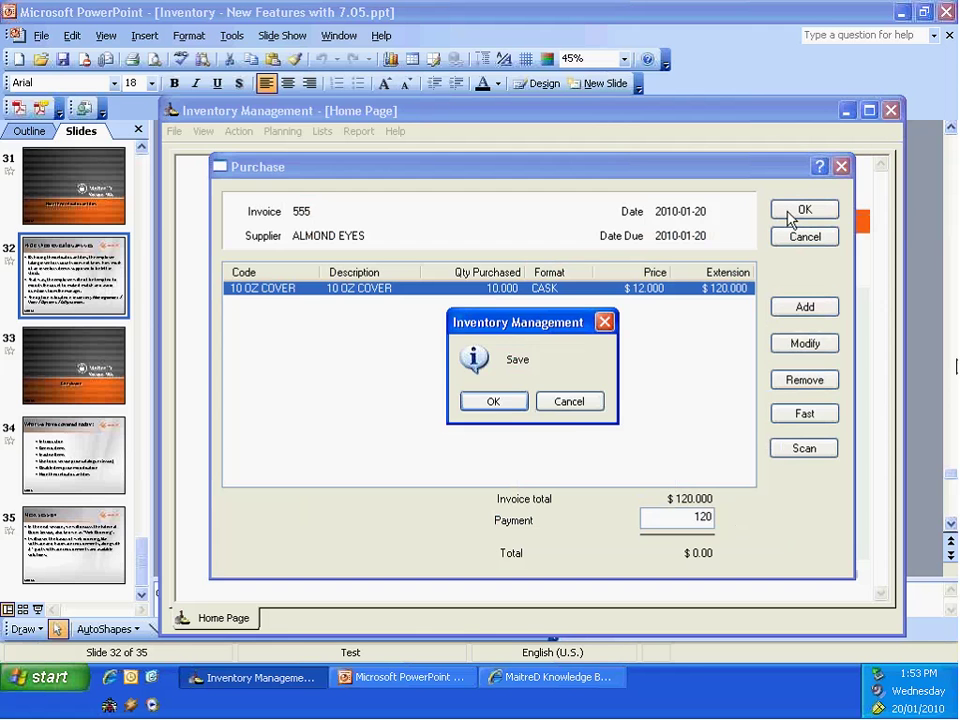
left_click(510, 410)
left_click(790, 558)
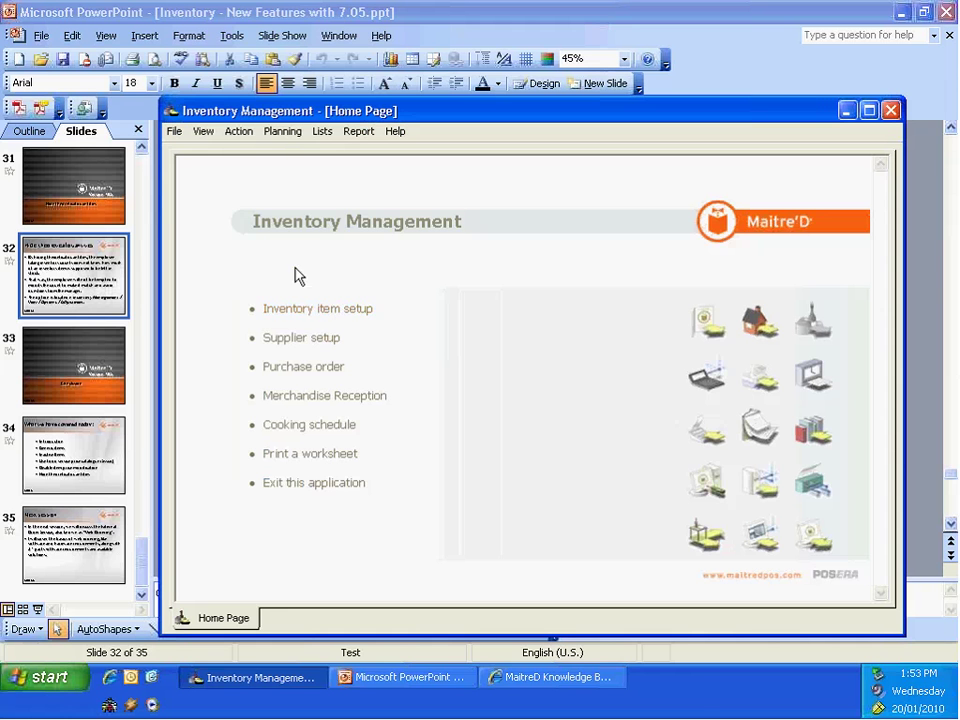
Step: Start a Now adjustment for Location.1, add 10 oz cover, and check its theoretical quantity of 10
left_click(238, 131)
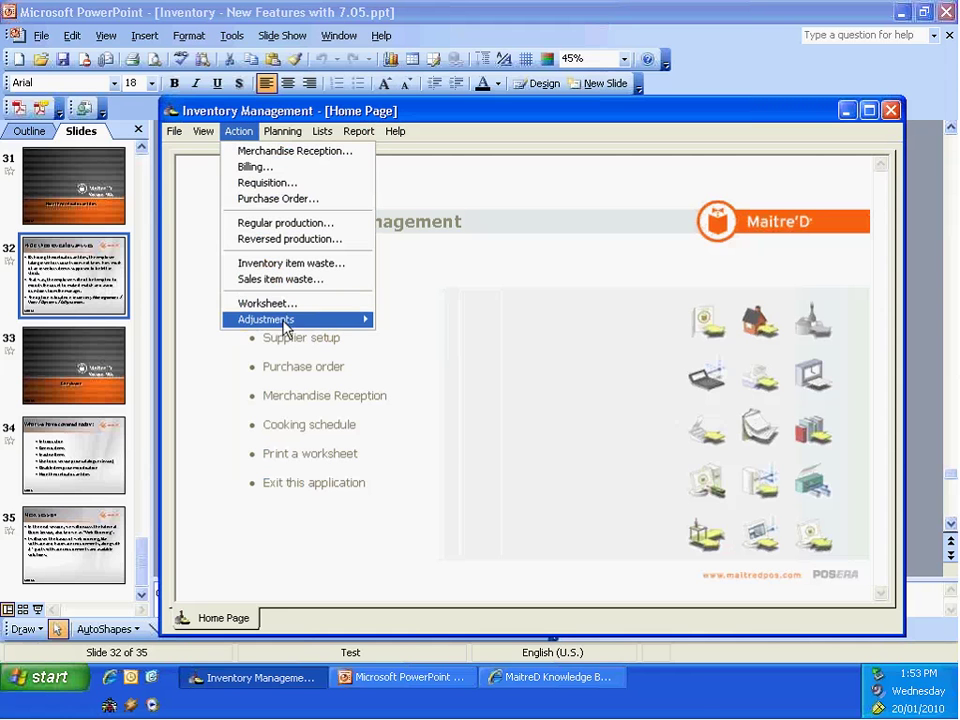
mouse_move(279, 320)
left_click(415, 335)
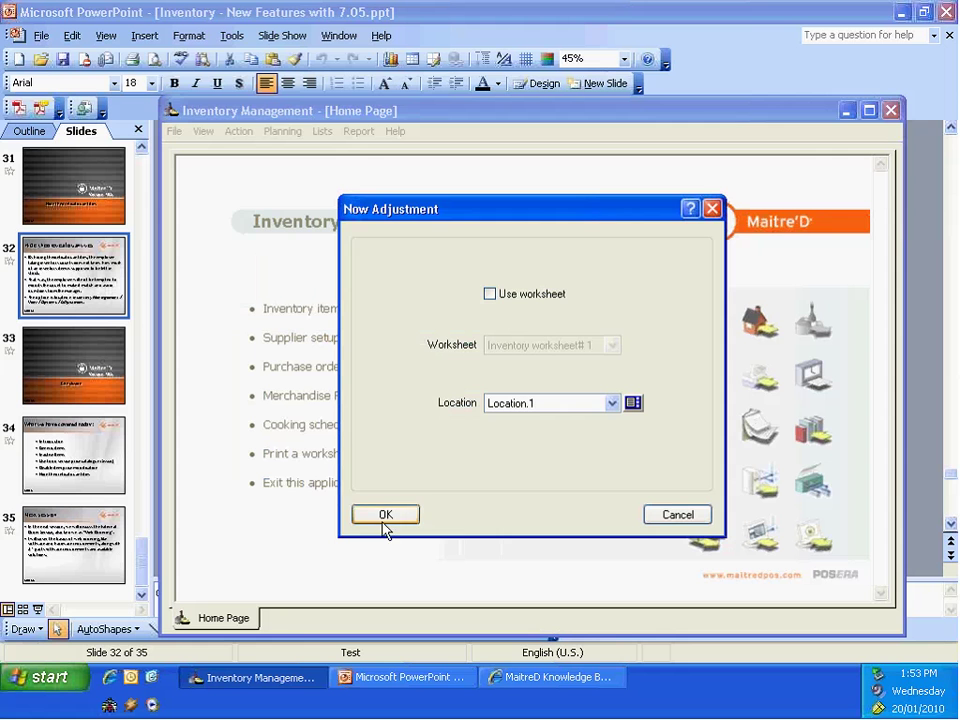
left_click(386, 516)
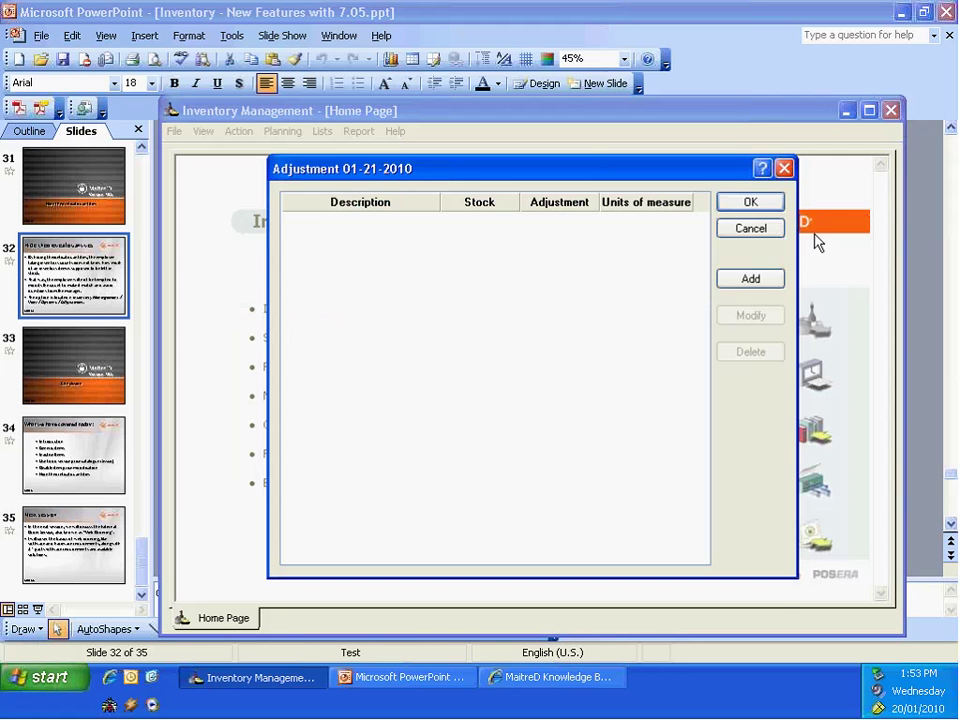
left_click(727, 282)
left_click(638, 259)
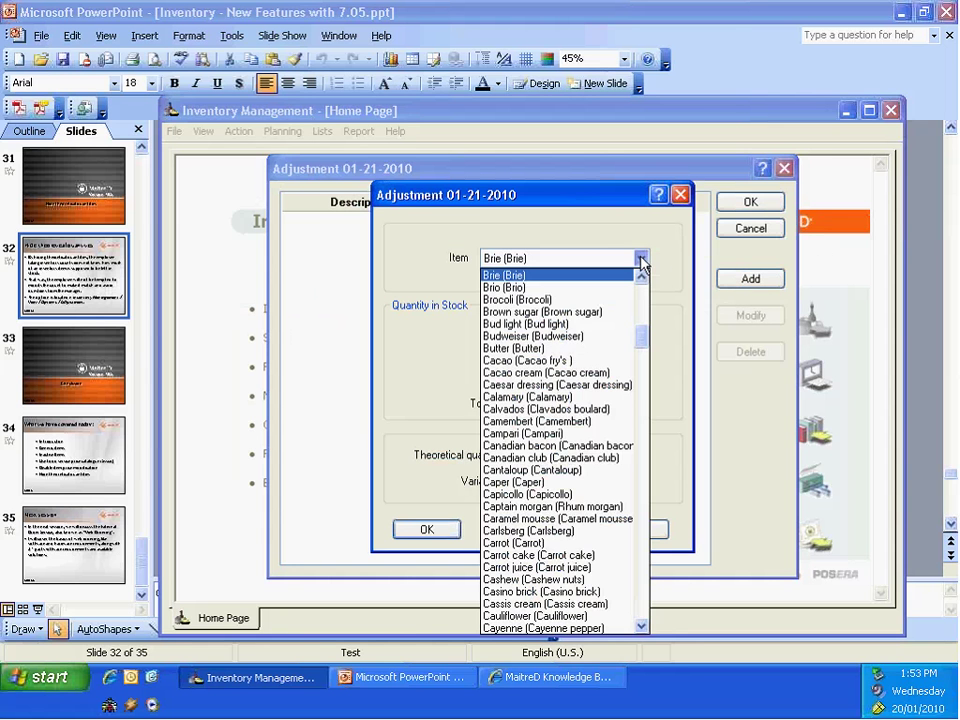
key("Home")
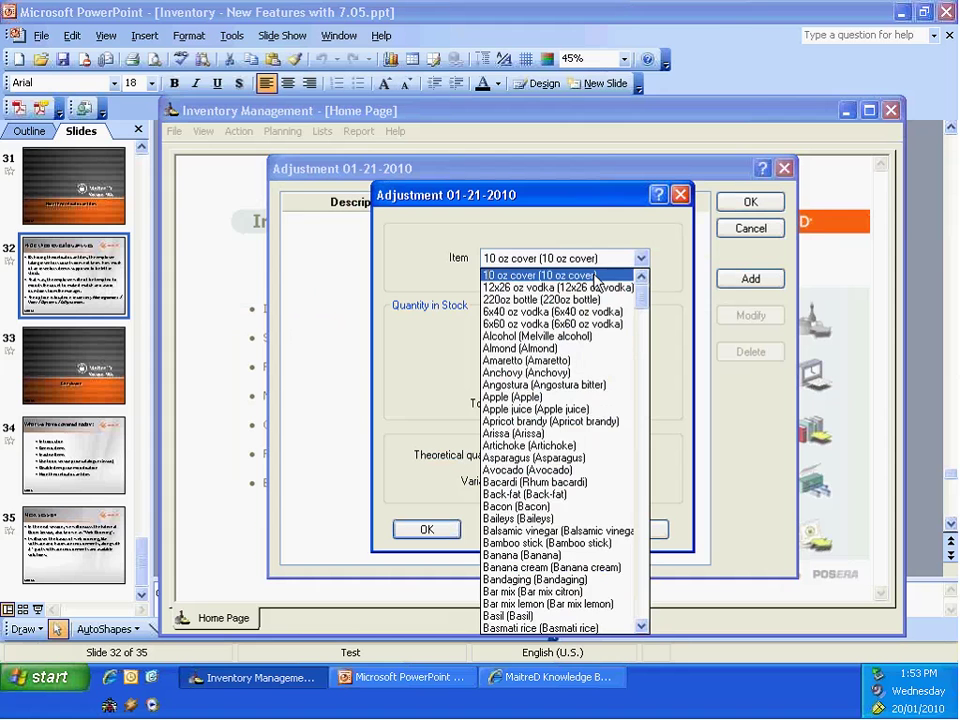
left_click(597, 276)
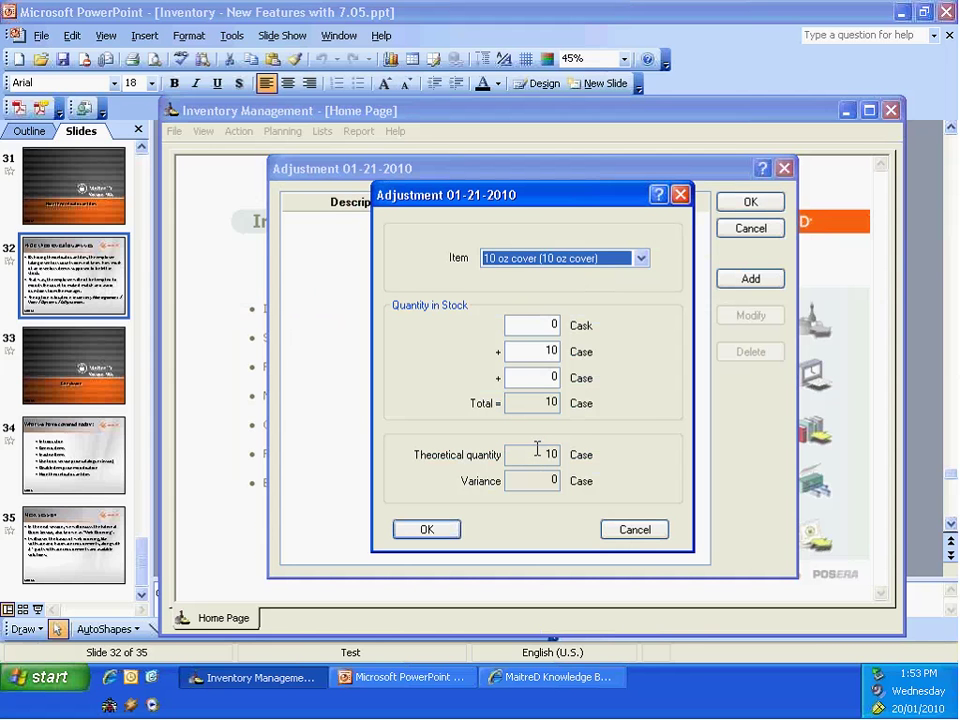
left_click_drag(512, 454, 549, 460)
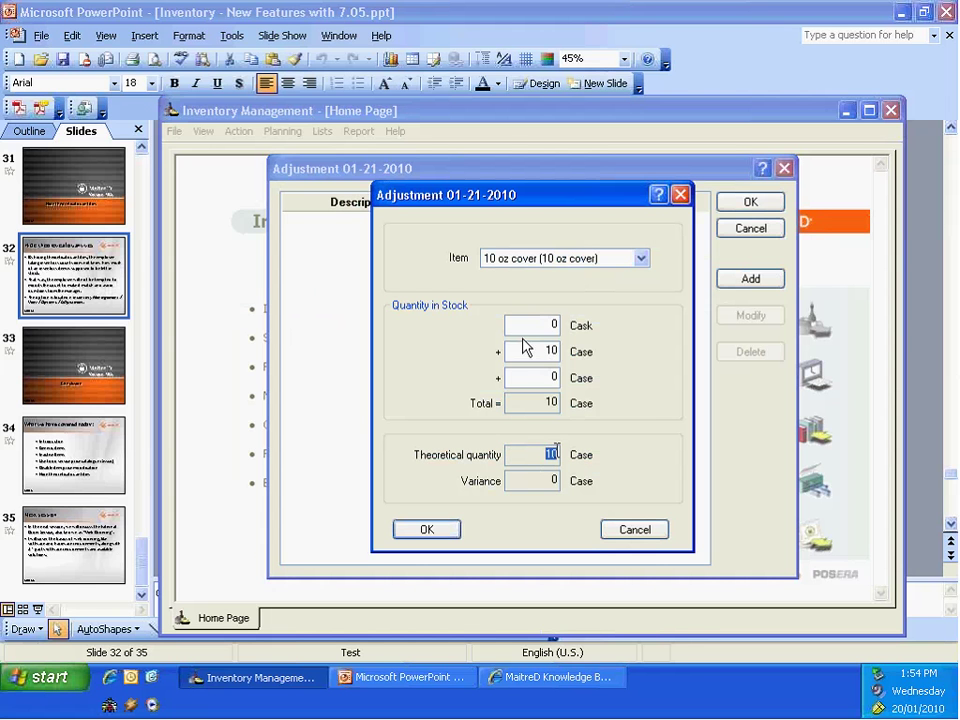
left_click(536, 478)
double_click(553, 454)
Step: Drop the 10 oz cover line, add a zero Brie line, then discard the whole adjustment
left_click(665, 530)
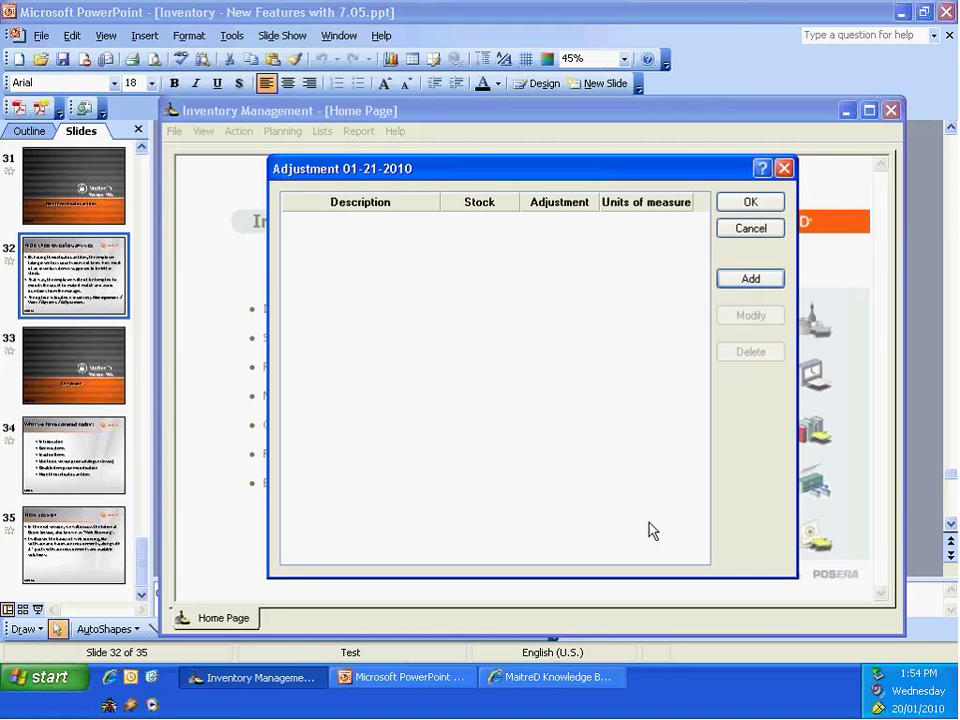
left_click(750, 280)
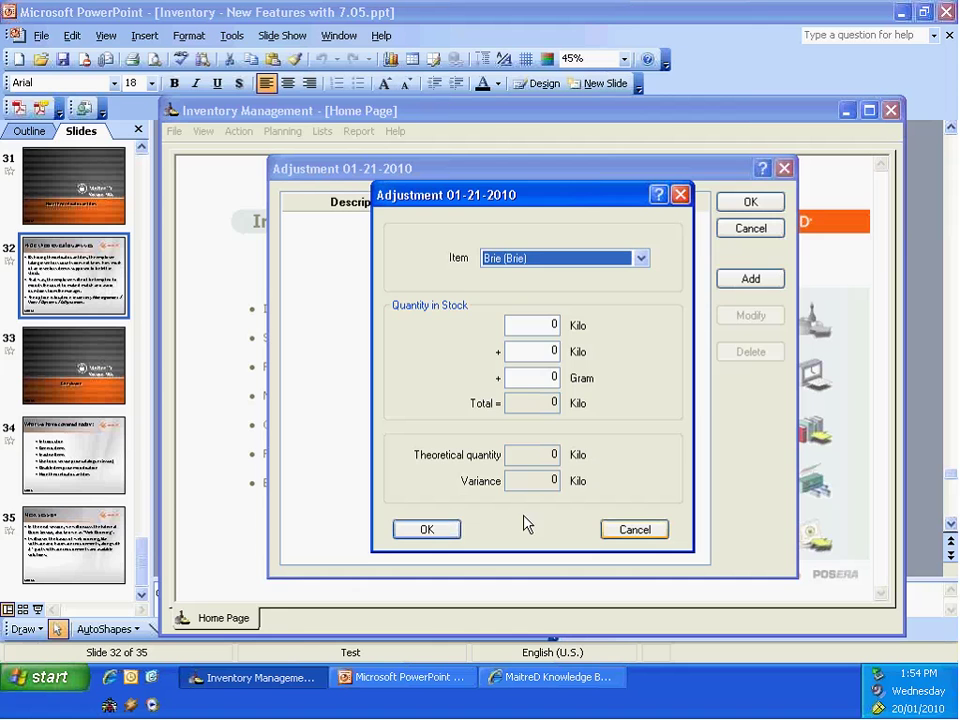
left_click(452, 531)
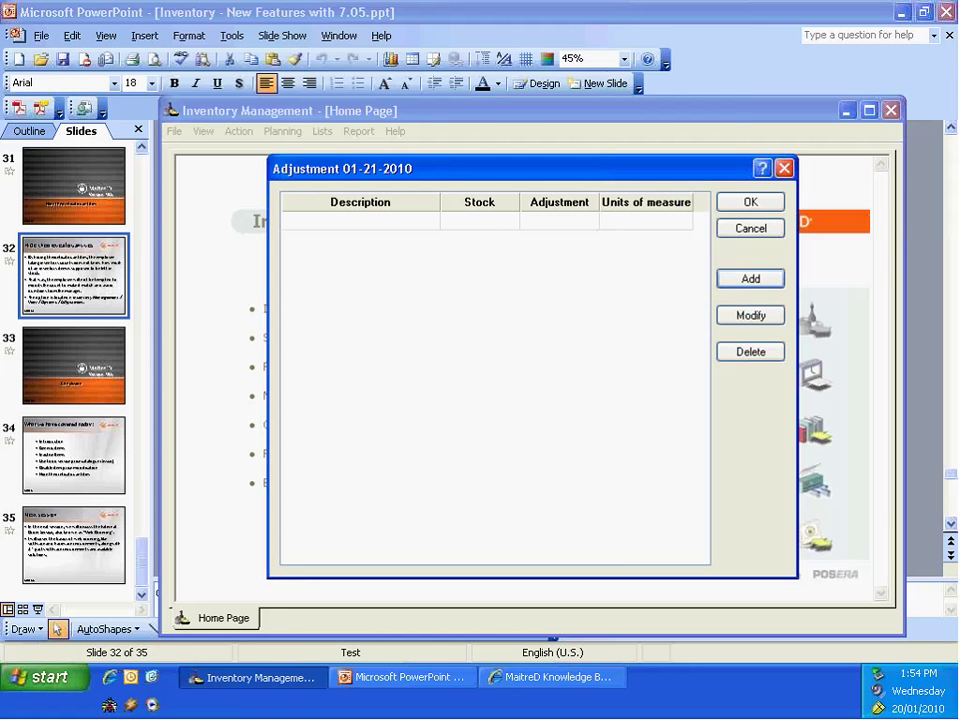
left_click(750, 229)
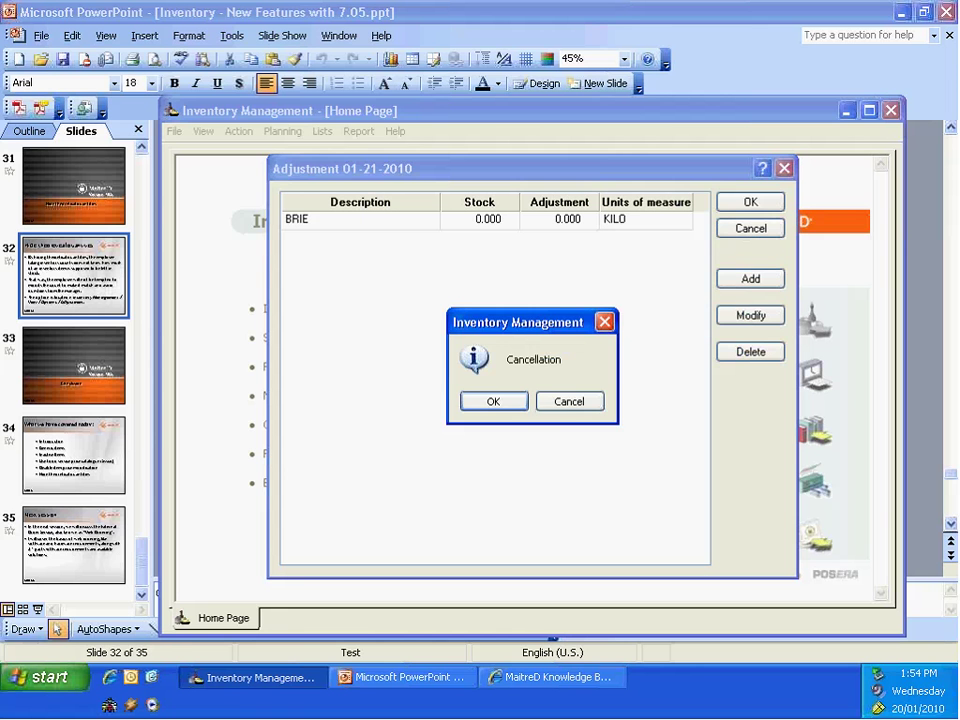
left_click(570, 401)
left_click(748, 230)
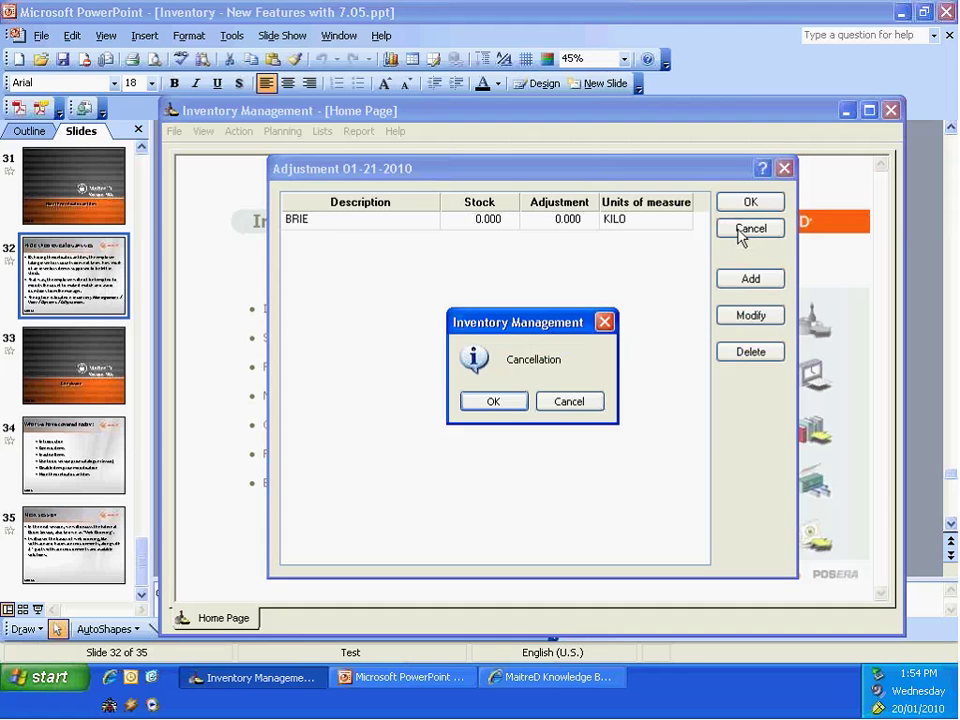
left_click(510, 406)
Step: Enable 'Hide theoretical quantity' on the Adjustment page of View > Options
left_click(204, 131)
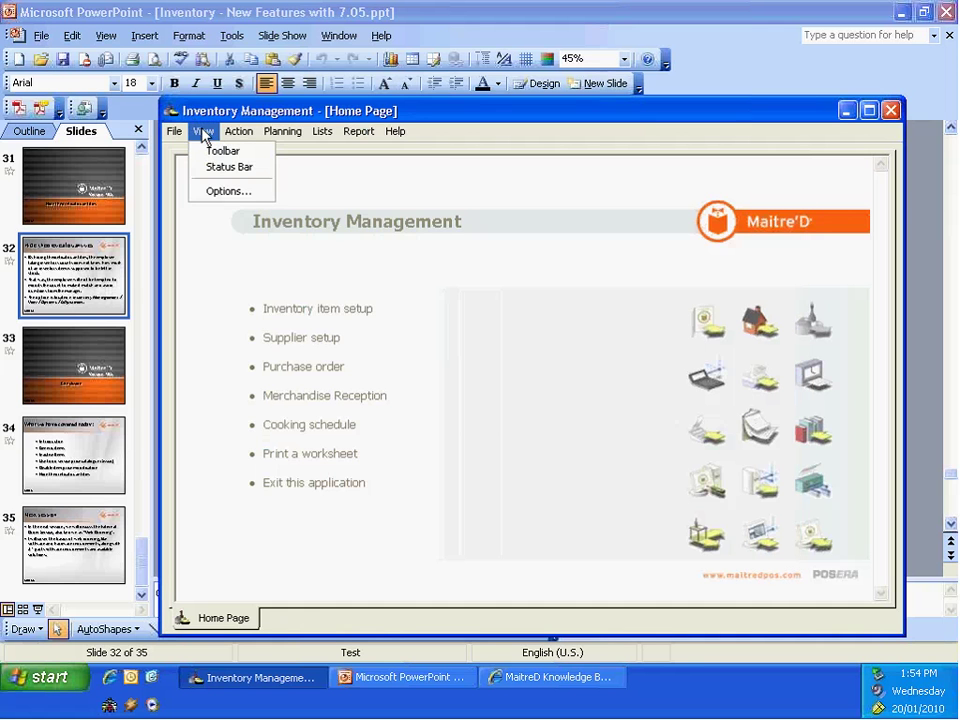
left_click(213, 199)
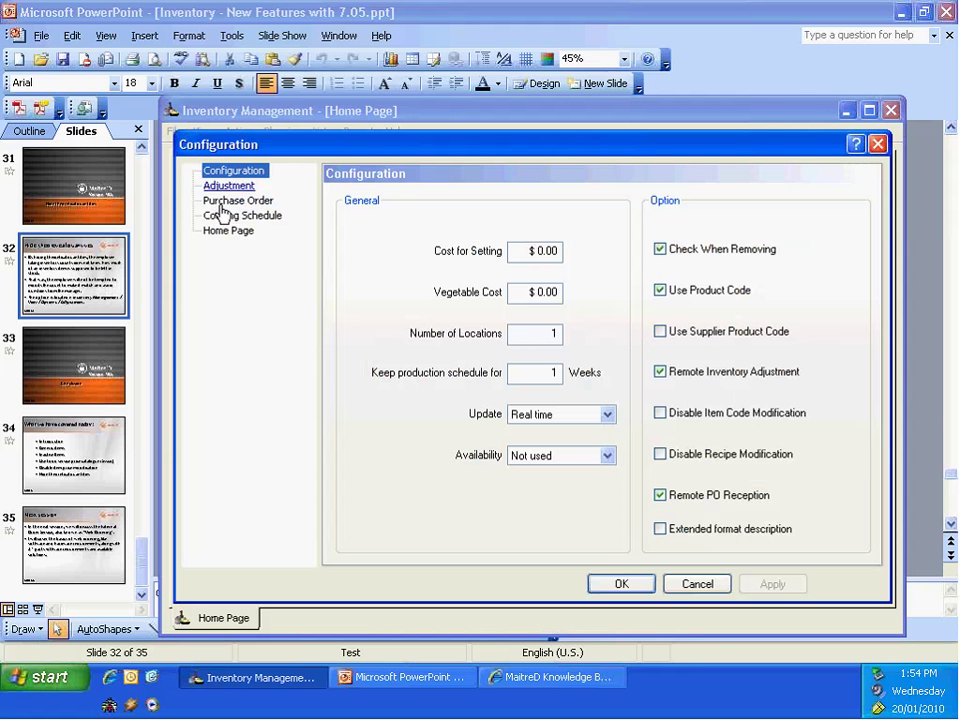
left_click(240, 187)
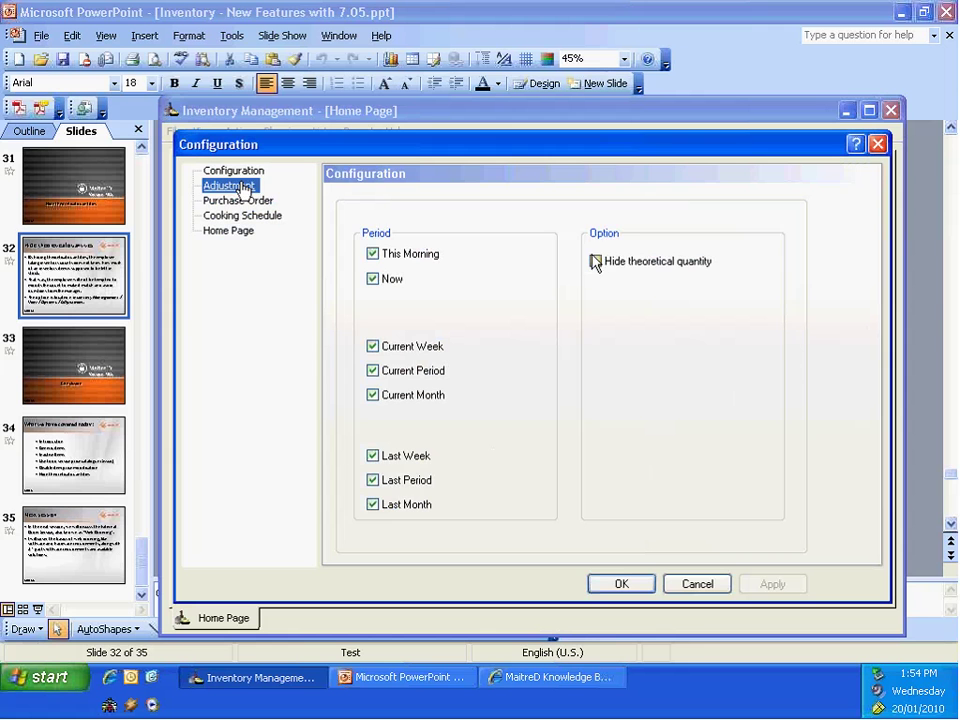
left_click(596, 262)
left_click(773, 583)
left_click(600, 586)
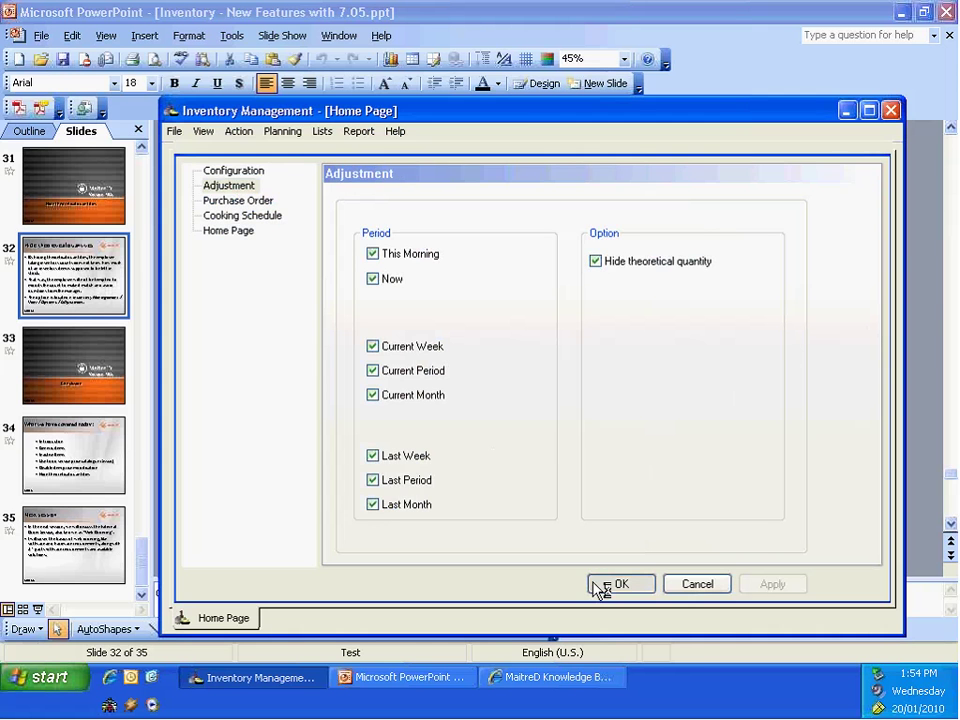
Step: Trial a Now adjustment with 10 oz cover, checking its quantity fields, then cancel it unsaved
left_click(238, 131)
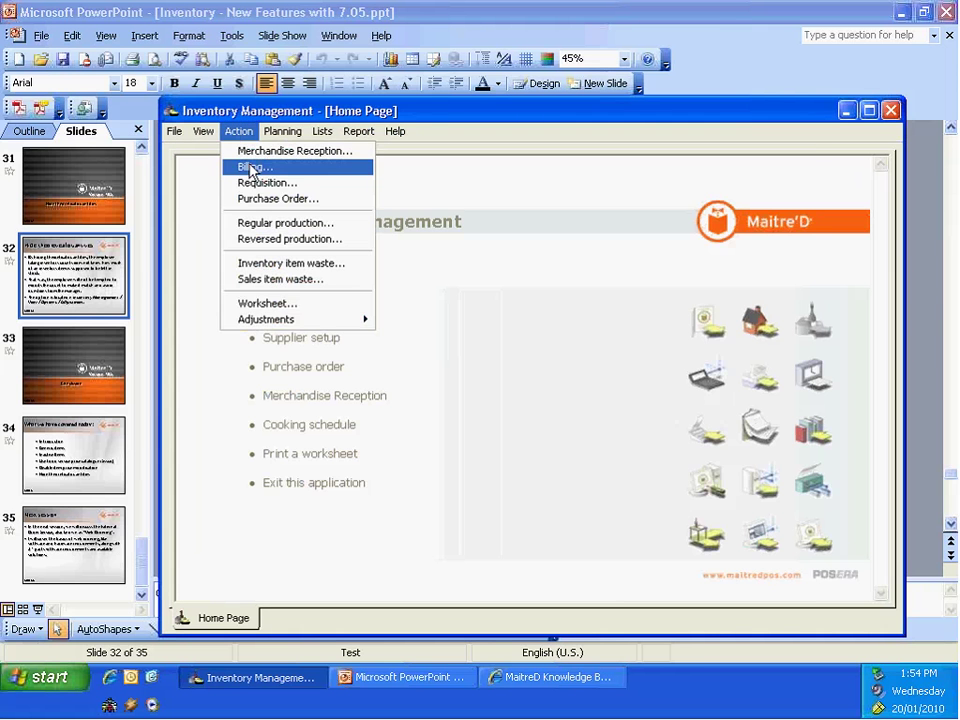
mouse_move(305, 318)
left_click(456, 336)
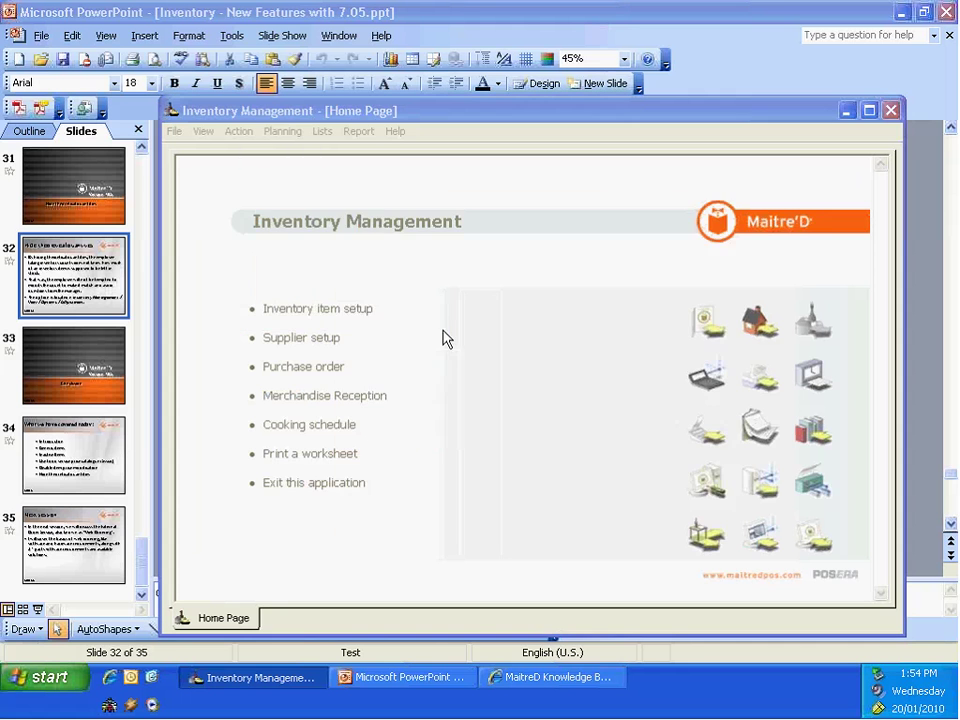
left_click(384, 514)
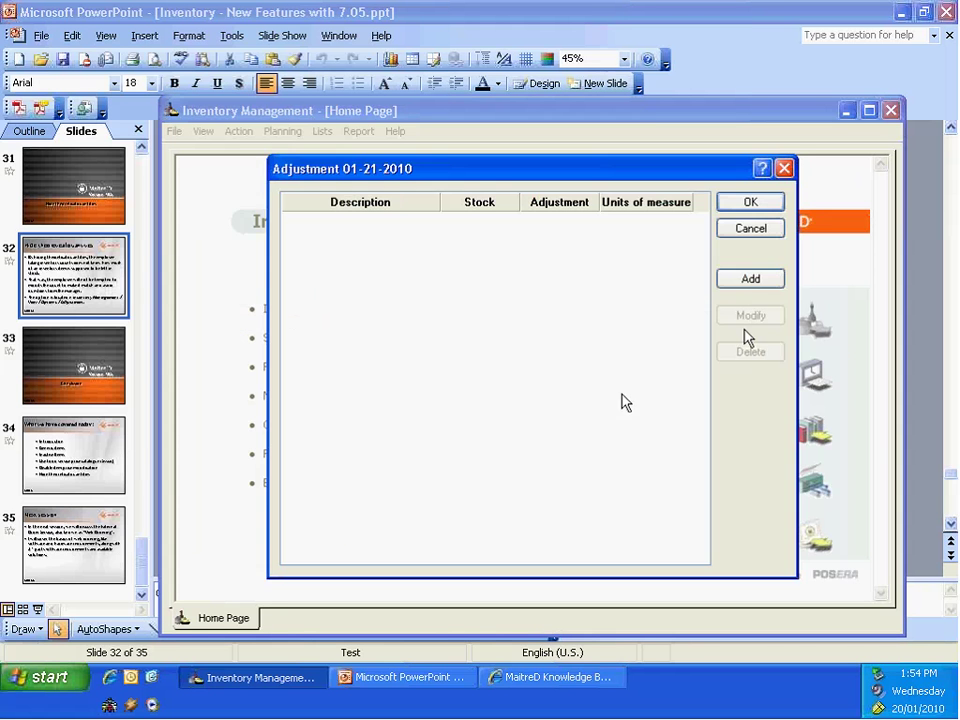
left_click(751, 282)
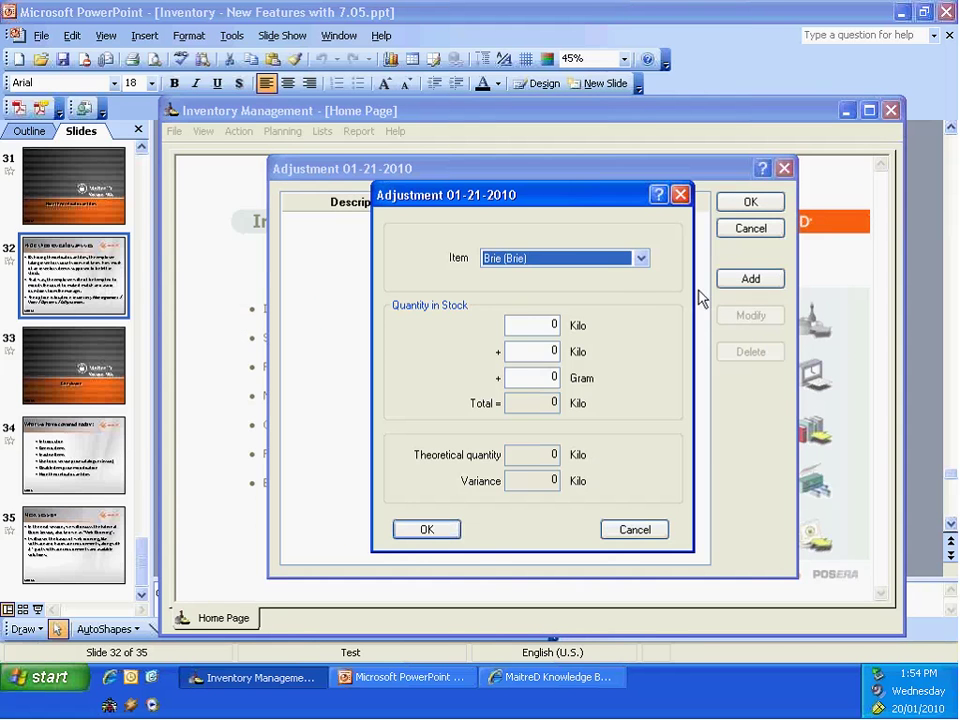
left_click(641, 259)
key("Home")
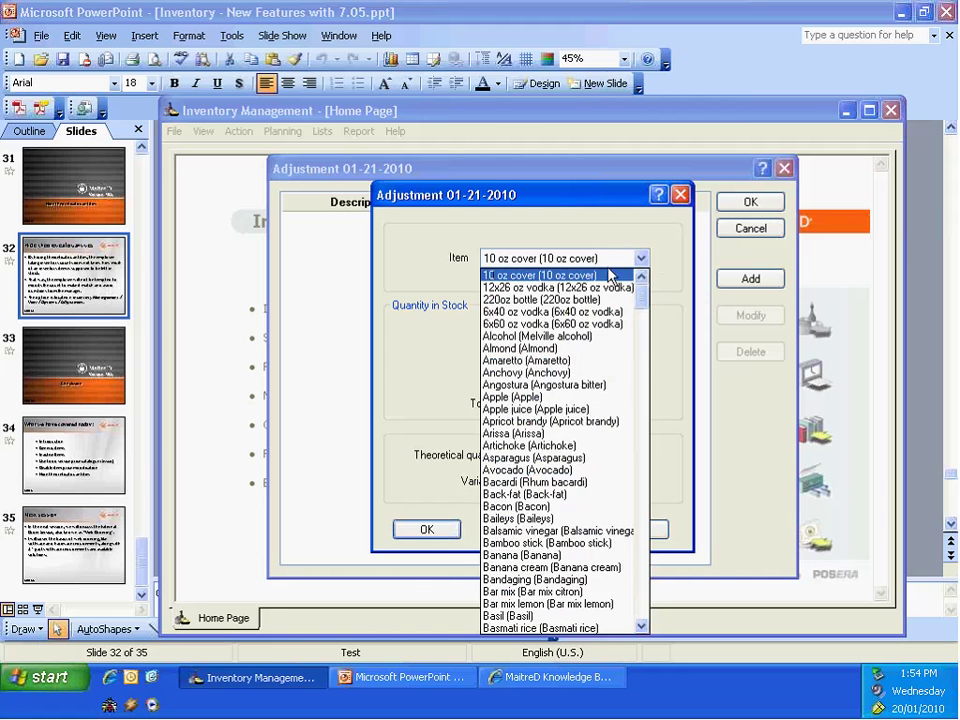
left_click(606, 275)
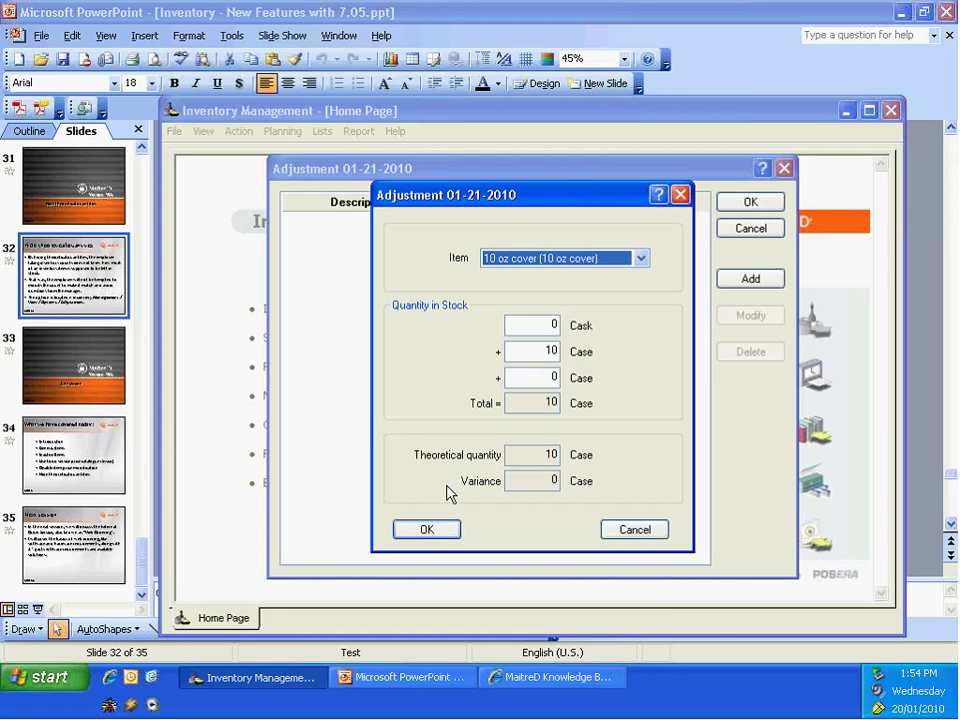
left_click(542, 347)
left_click(538, 324)
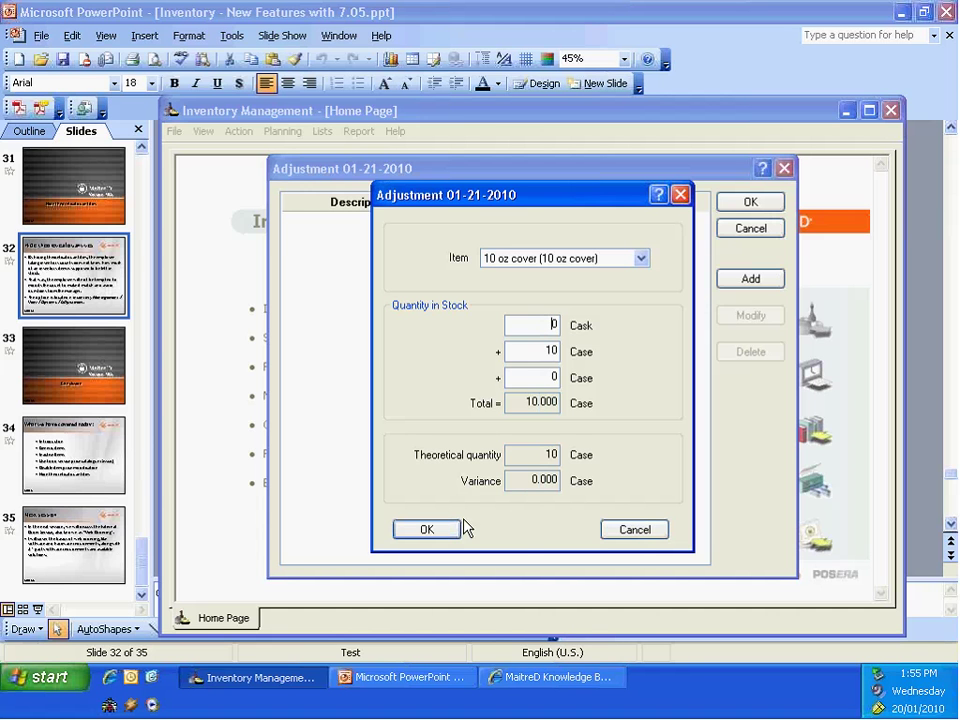
left_click(634, 530)
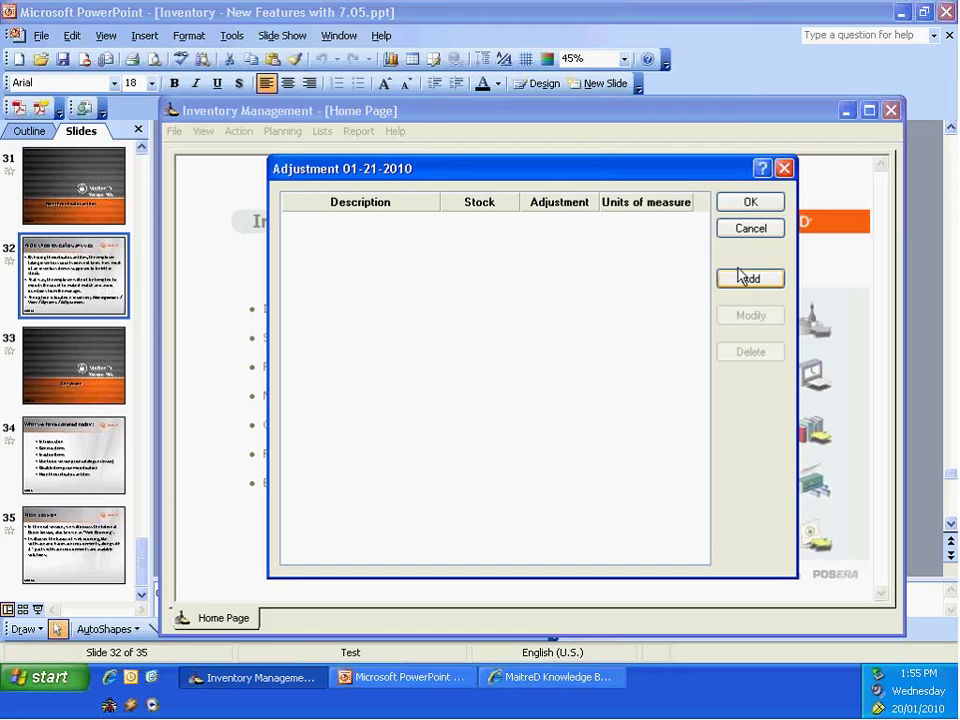
left_click(751, 204)
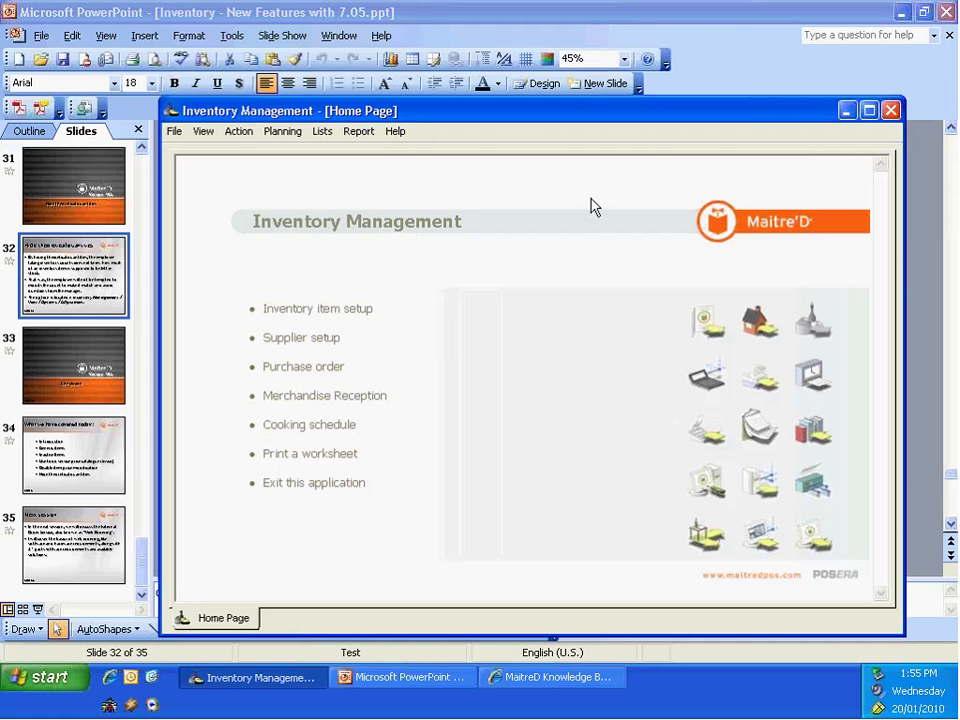
Step: Close Inventory Management, relaunch Maitre'D 2005 SP5 - 4, and log in with the password
left_click(895, 113)
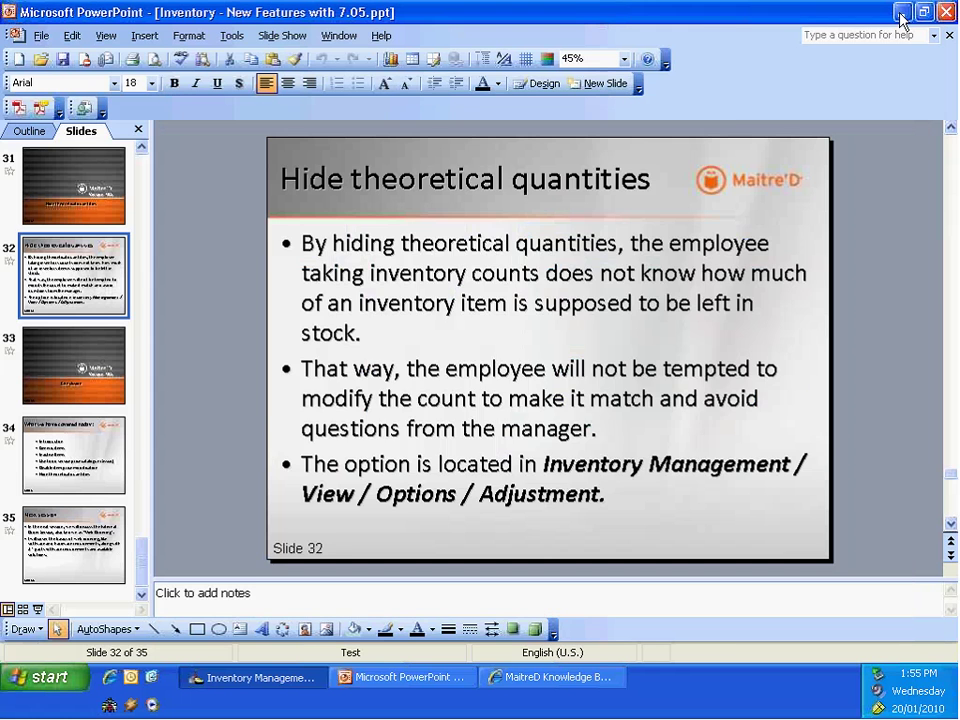
left_click(901, 12)
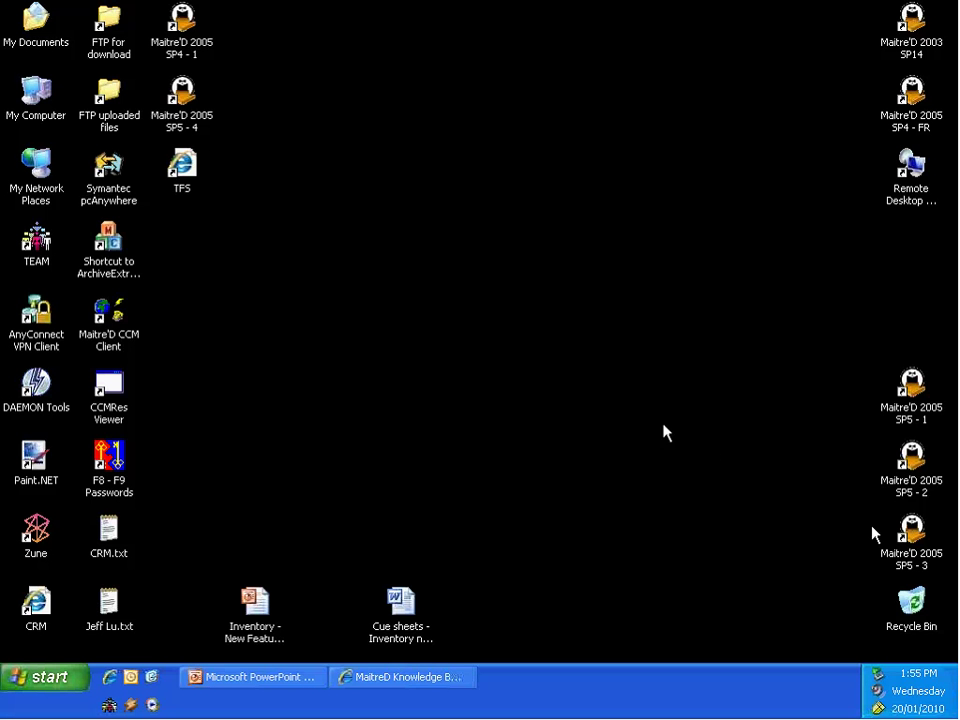
double_click(208, 121)
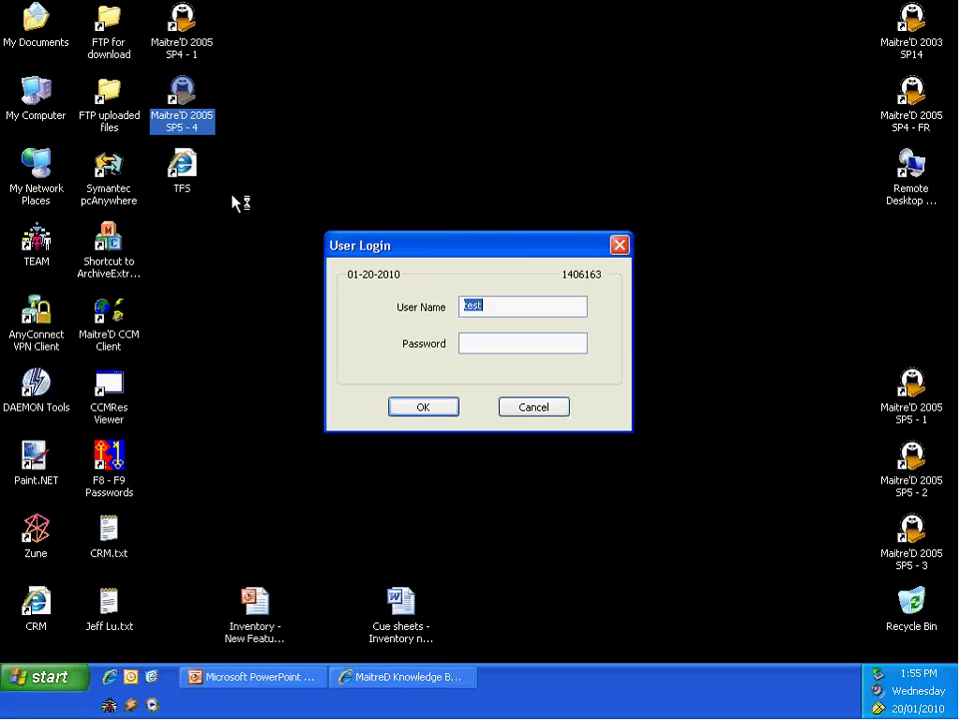
left_click(469, 343)
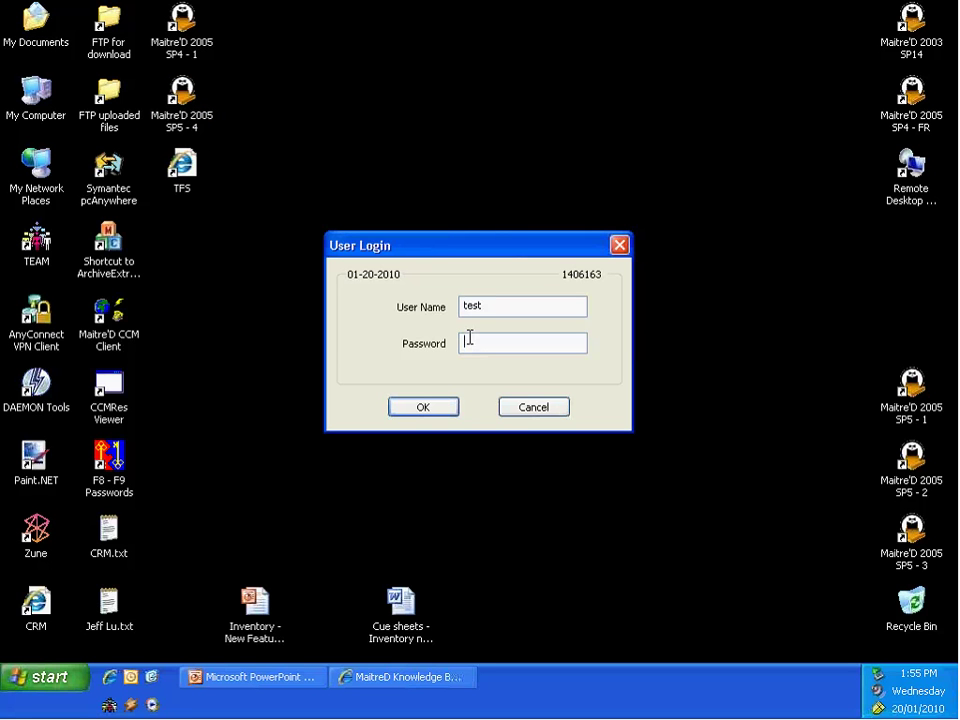
type("abcdefghij")
left_click(433, 409)
left_click(427, 404)
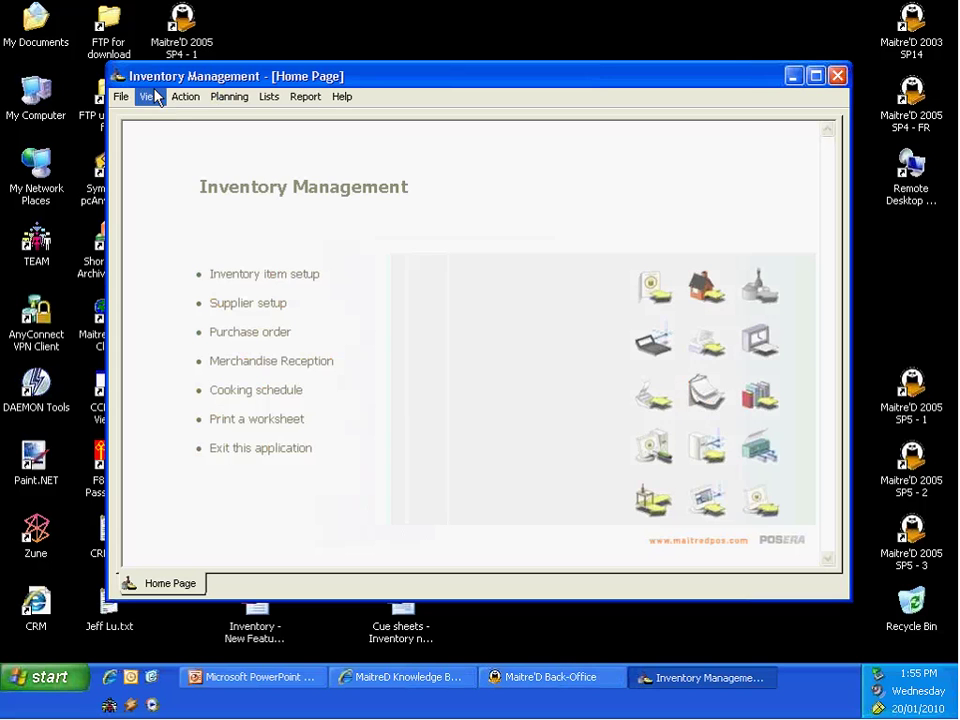
Step: Retry a Now adjustment with 10 oz cover, discard it, and switch to Maitre'D Back-Office
left_click(185, 96)
mouse_move(257, 285)
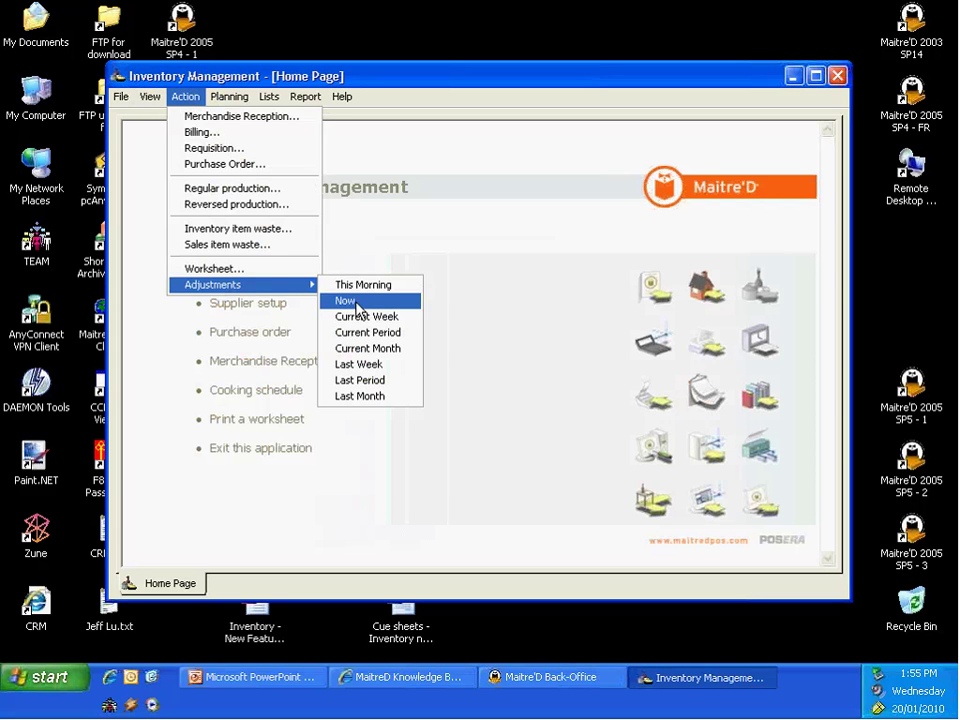
left_click(356, 302)
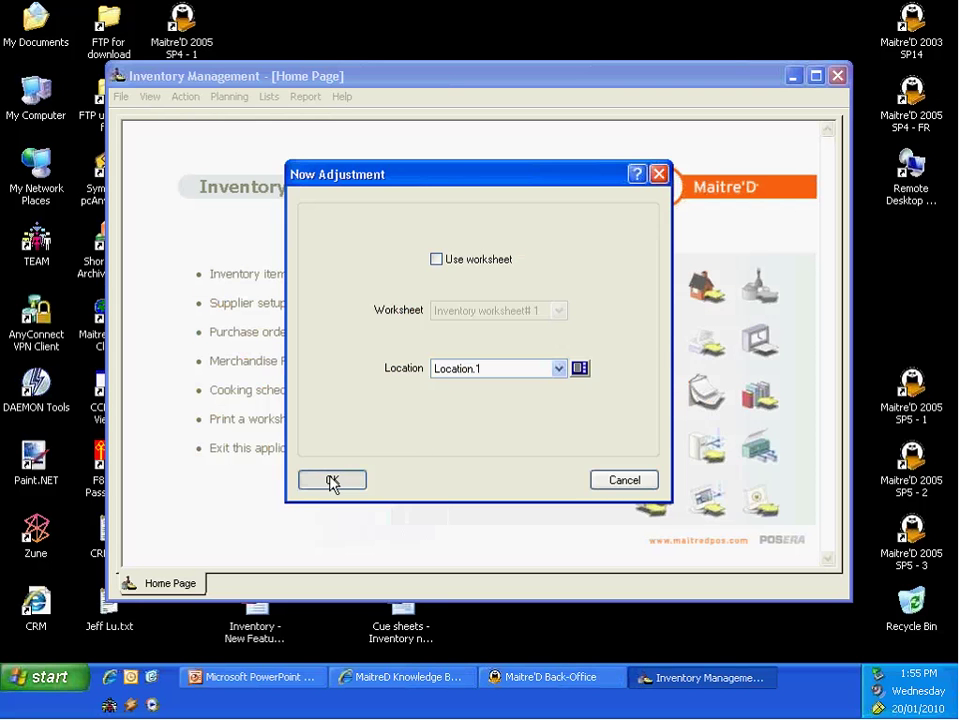
left_click(332, 481)
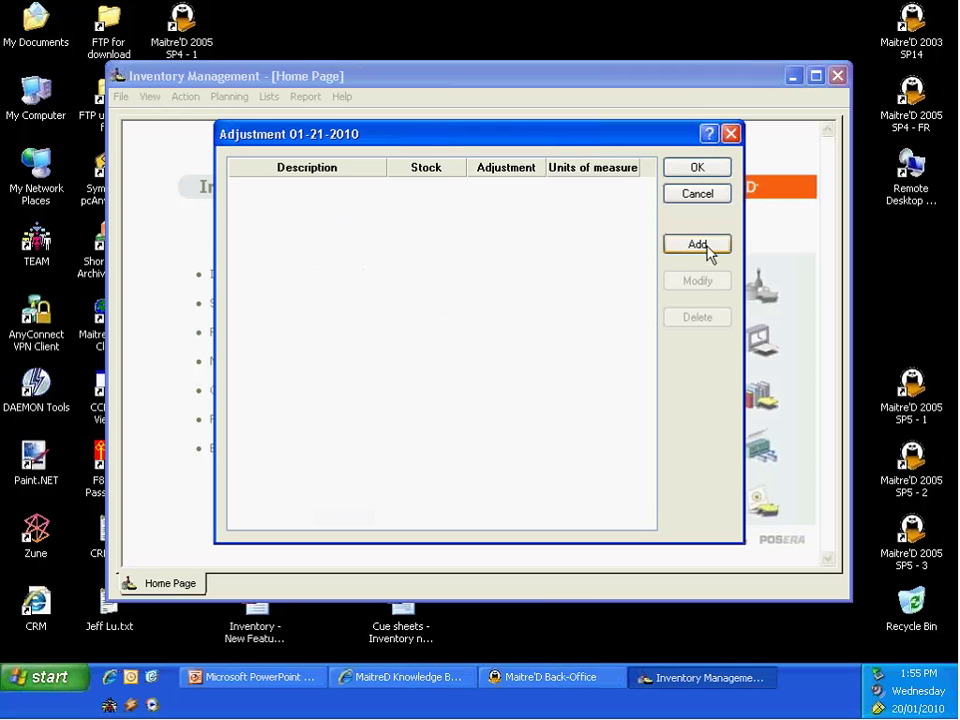
left_click(700, 245)
left_click(589, 224)
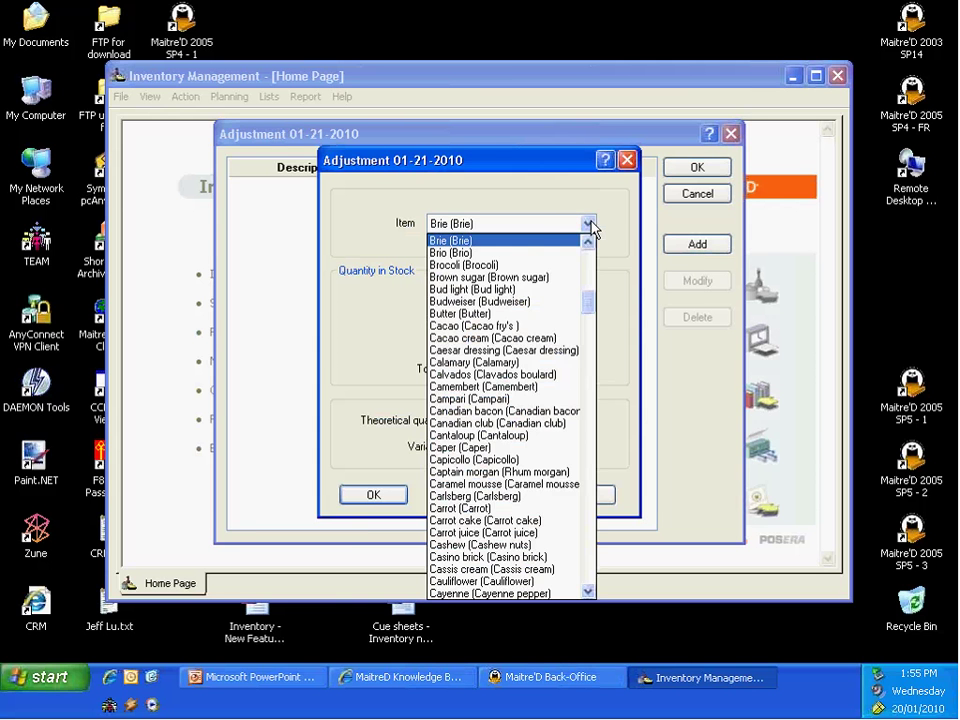
key("Home")
left_click(510, 242)
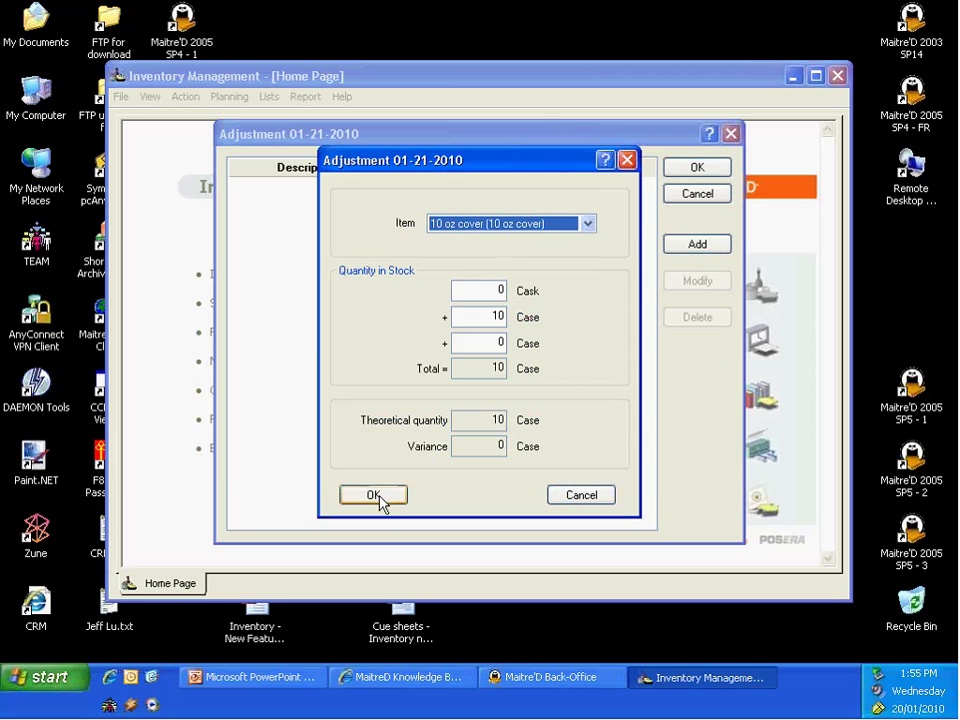
left_click(602, 496)
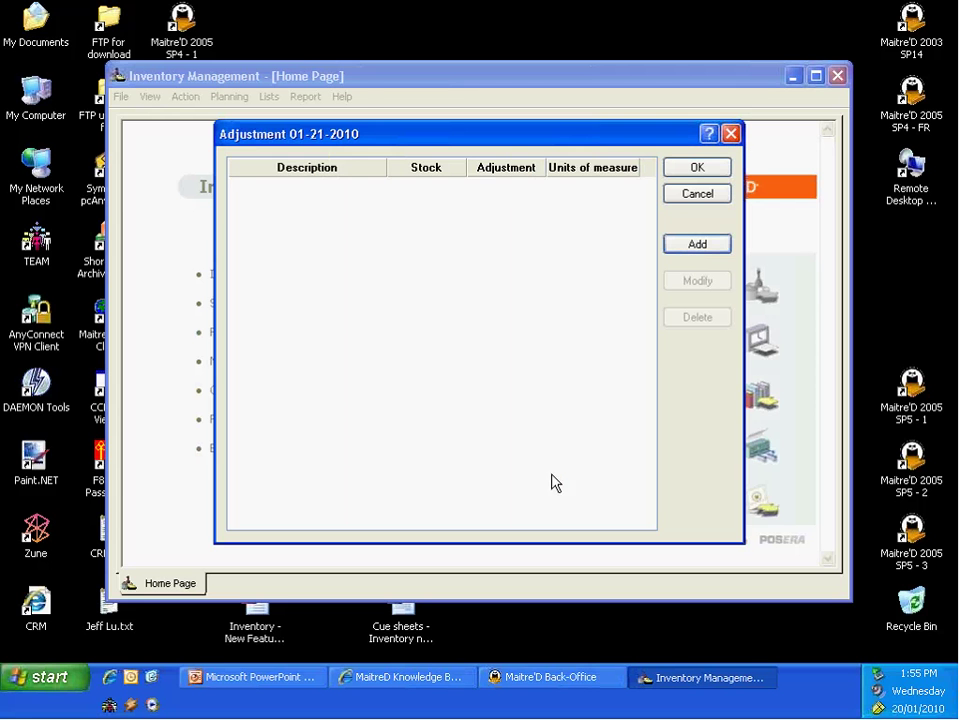
left_click(689, 197)
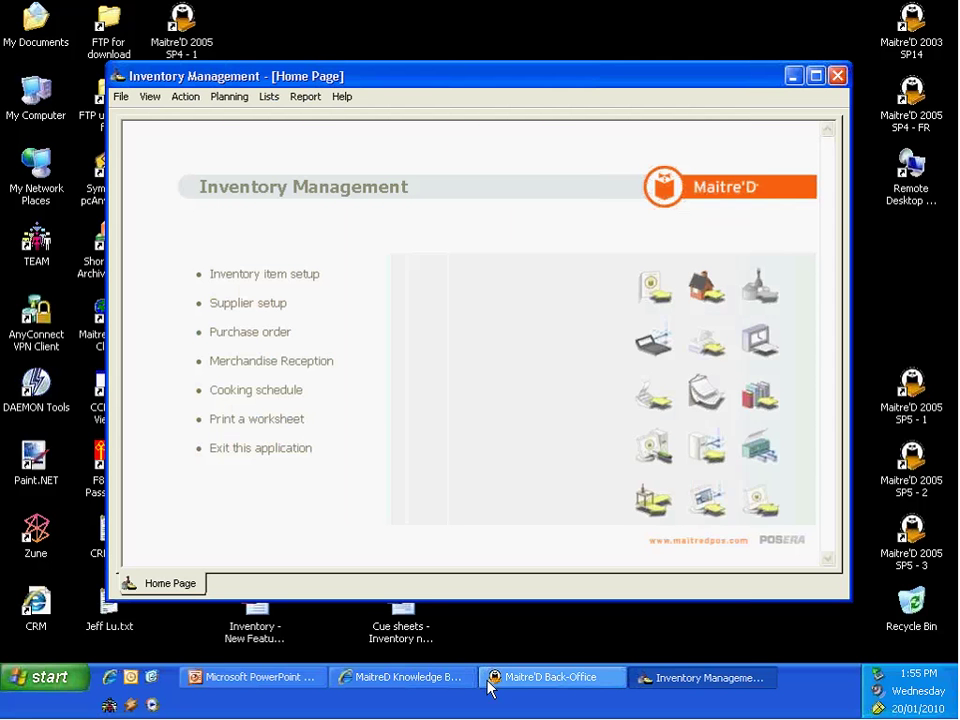
left_click(511, 679)
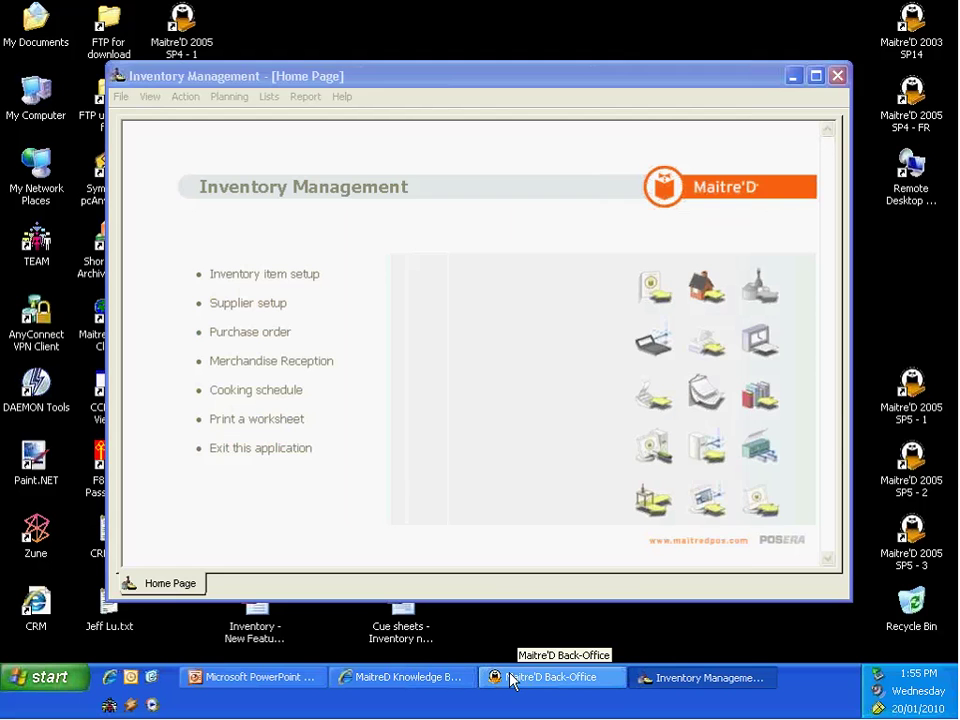
Step: Return to PowerPoint and present from slide 32, 'Hide theoretical quantities'
left_click(251, 683)
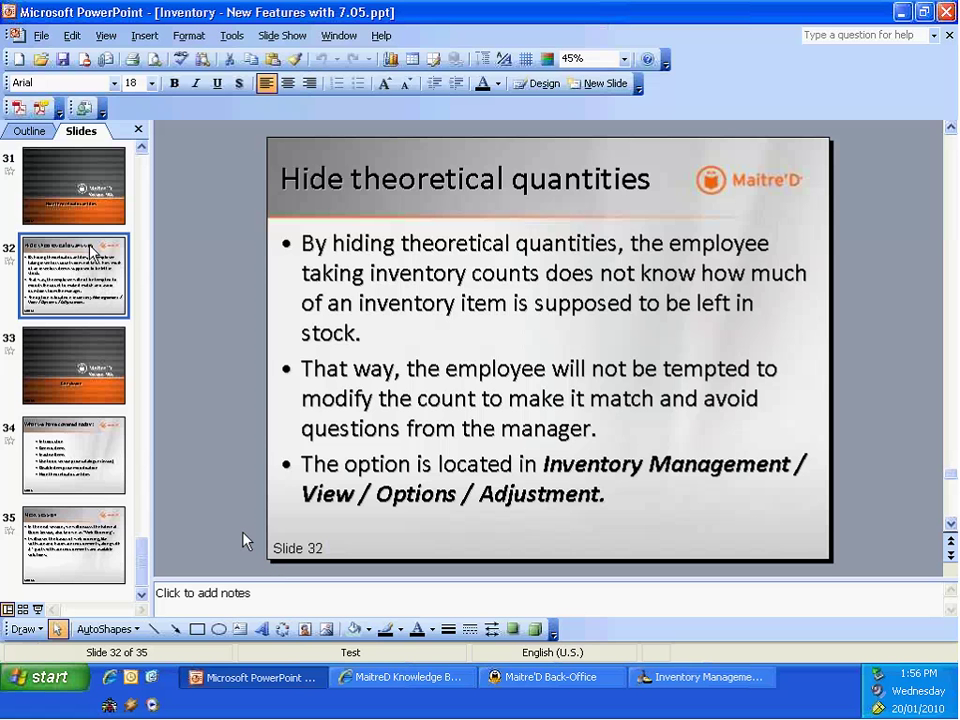
left_click(38, 609)
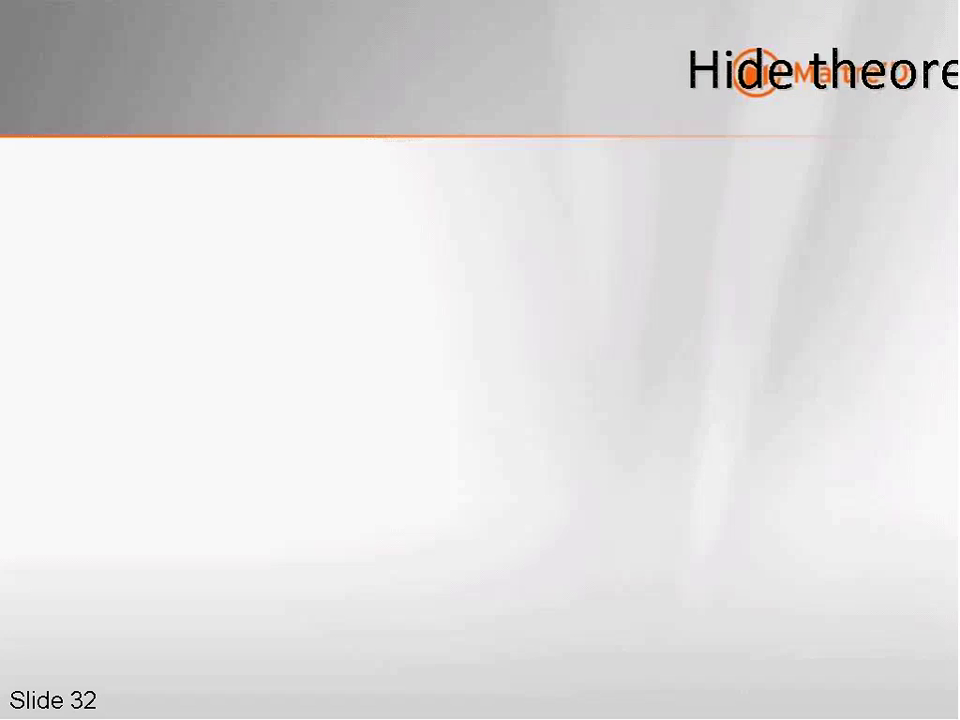